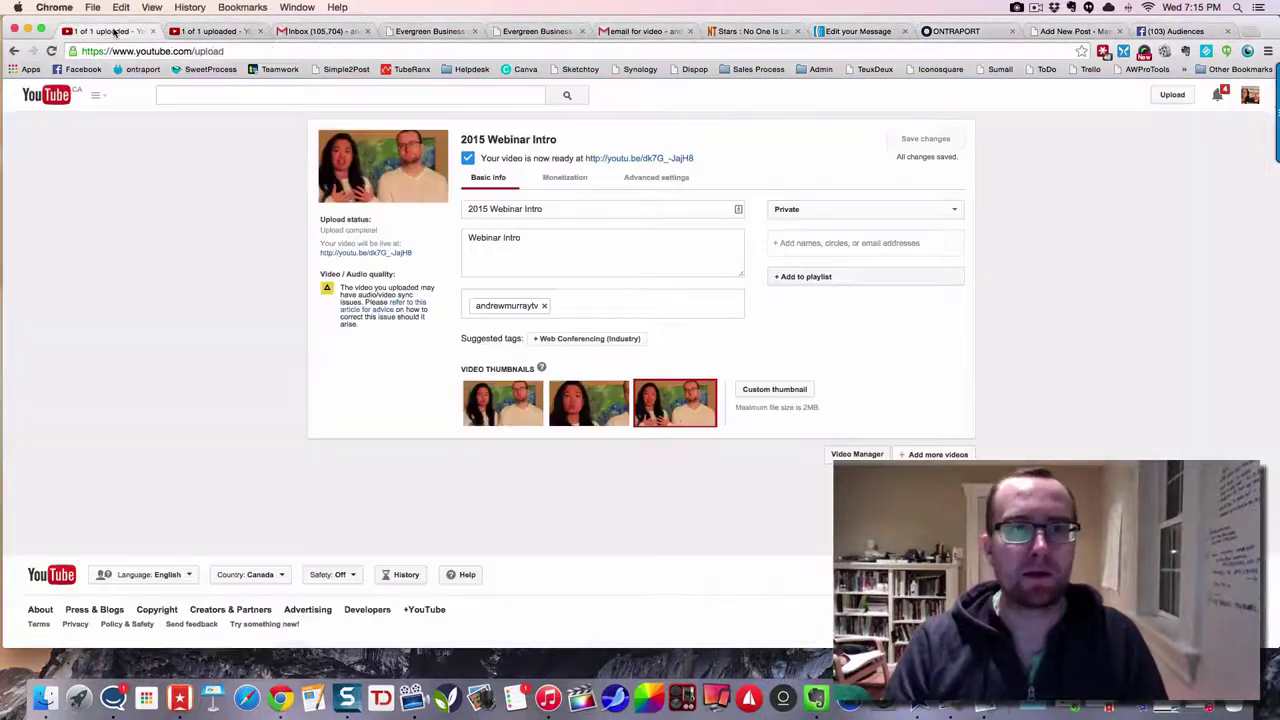
# - Open the watch page of the published Marie Is Back video from its upload page
pyautogui.click(116, 32)
pyautogui.click(195, 31)
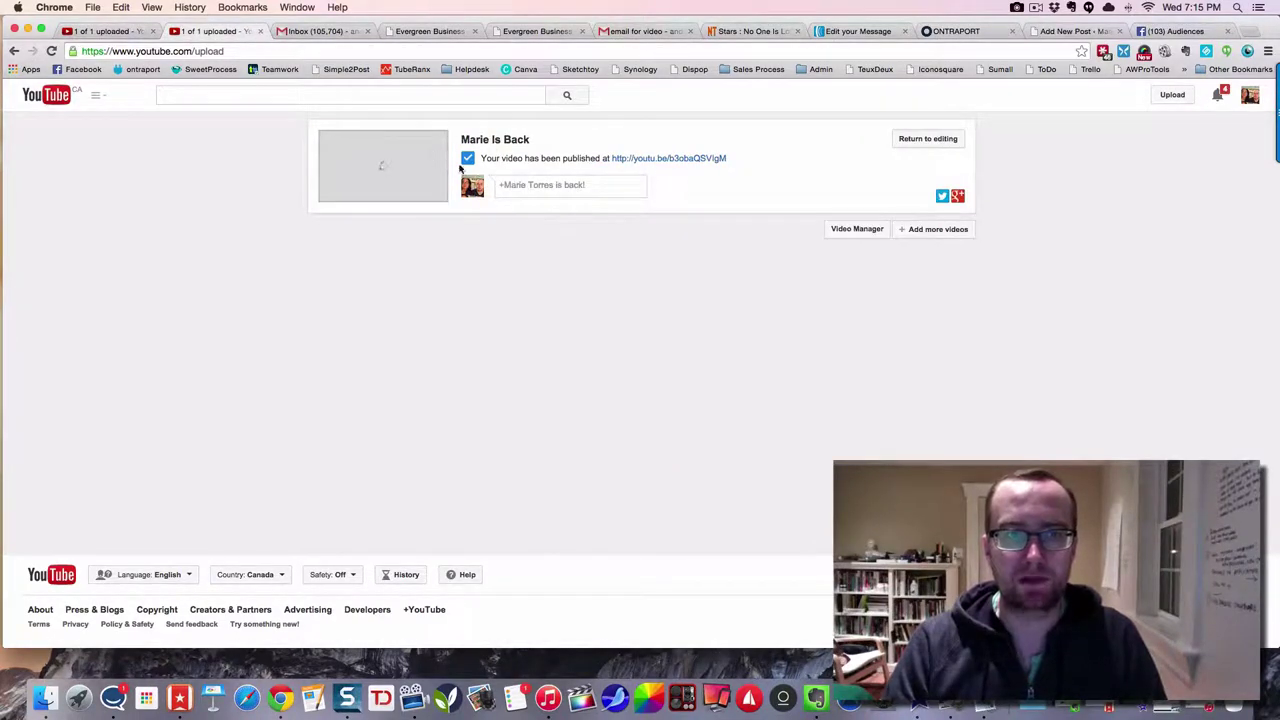
pyautogui.click(623, 158)
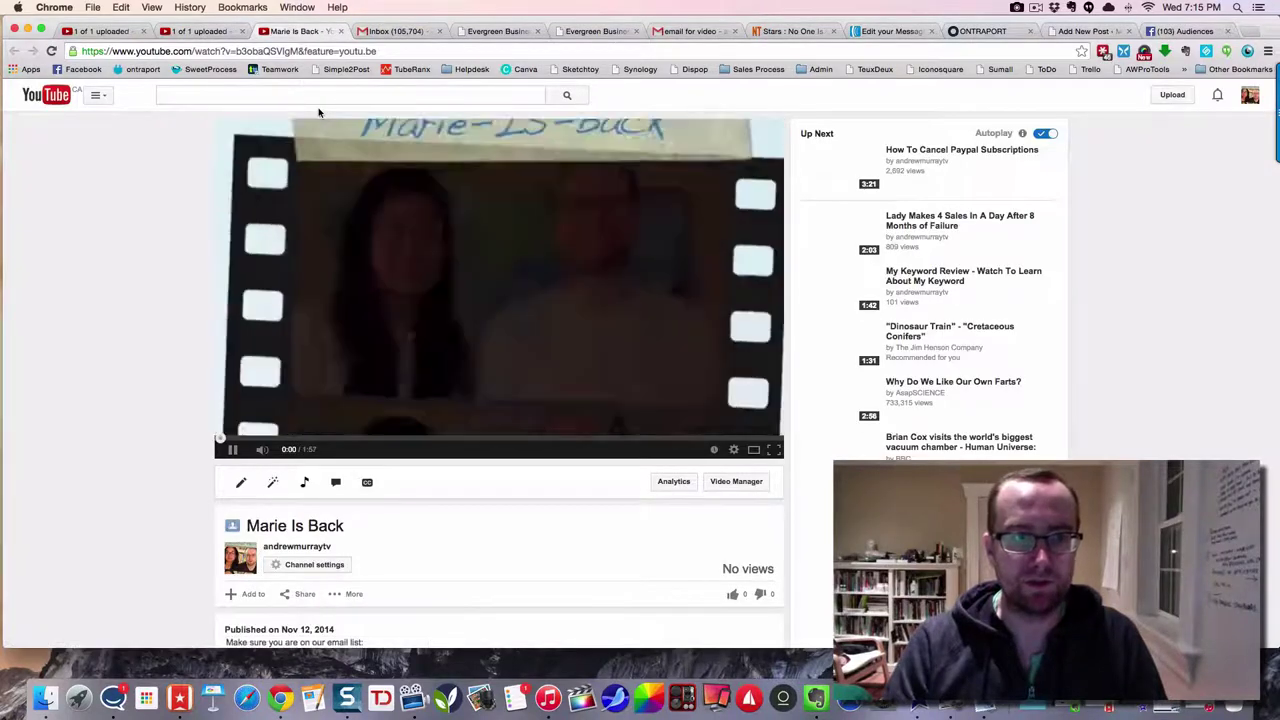
# - Pause the video and copy its full web address for the blog post
pyautogui.click(416, 265)
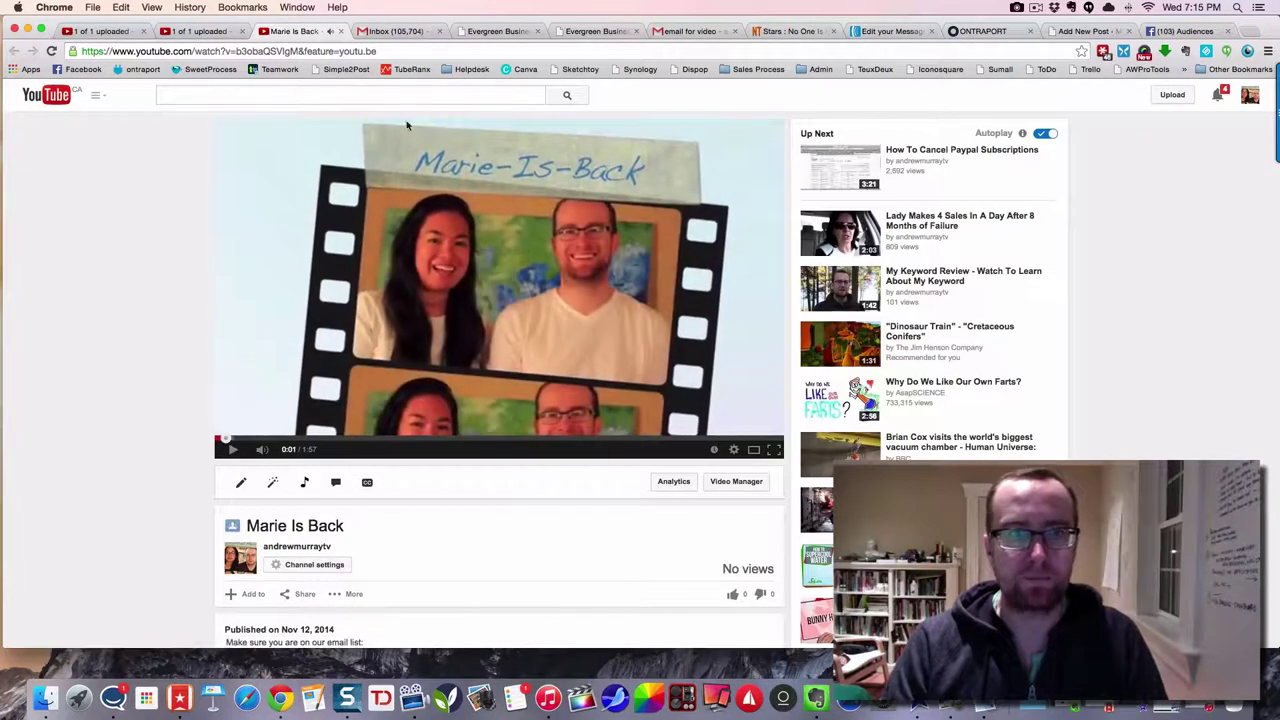
pyautogui.moveTo(378, 51); pyautogui.dragTo(83, 51)
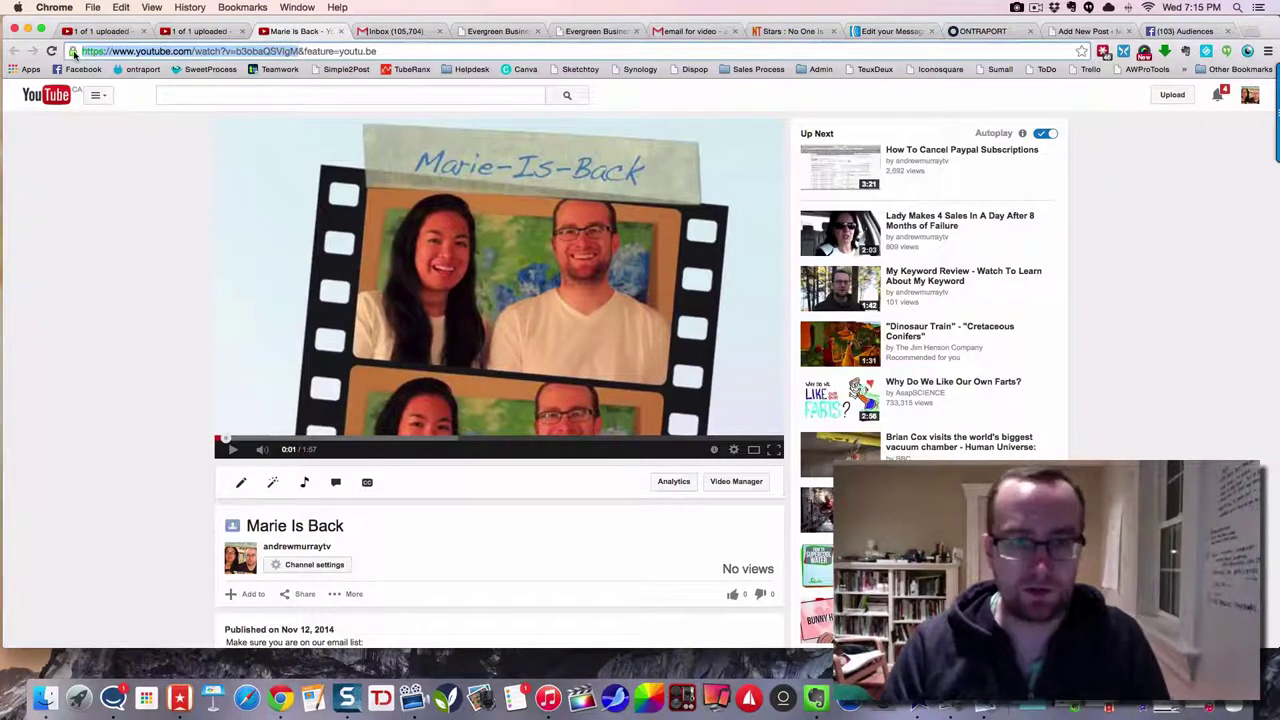
pyautogui.scroll(-4, 278, 213)
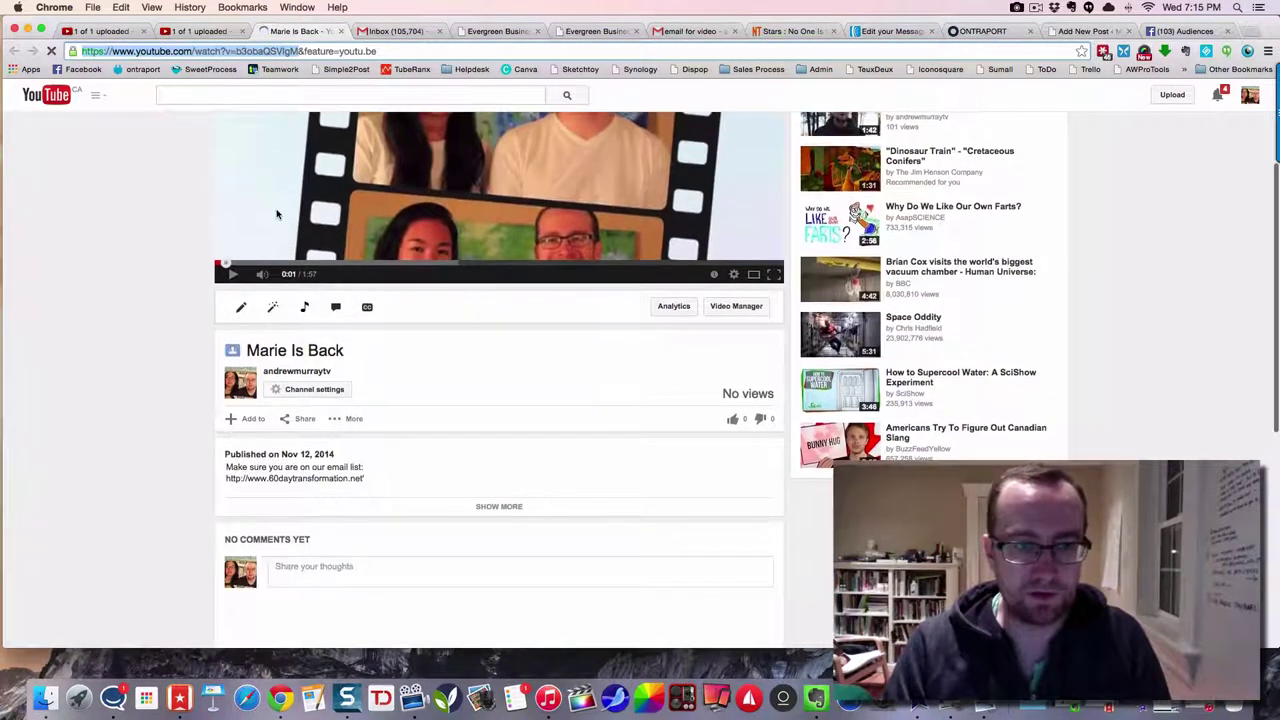
pyautogui.scroll(4, 305, 245)
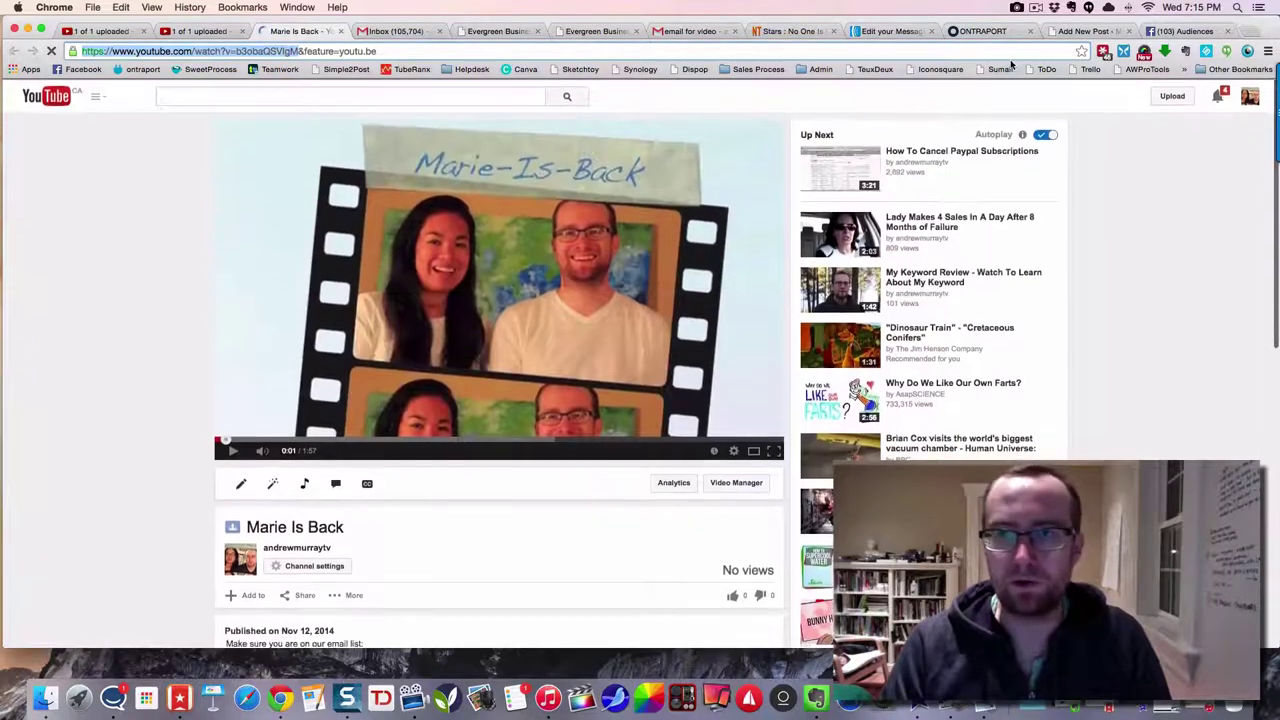
pyautogui.click(1085, 31)
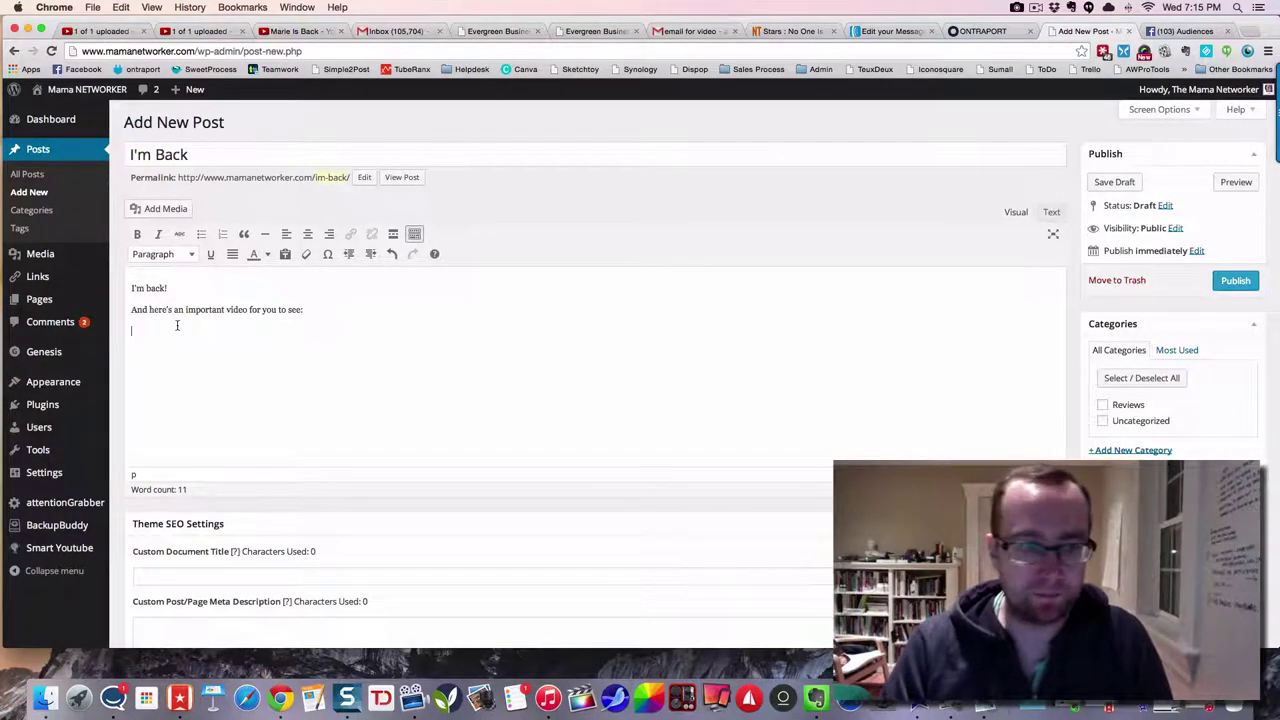
# - Paste the Marie Is Back YouTube URL below the I'm Back intro lines to embed it
pyautogui.press('super+v')
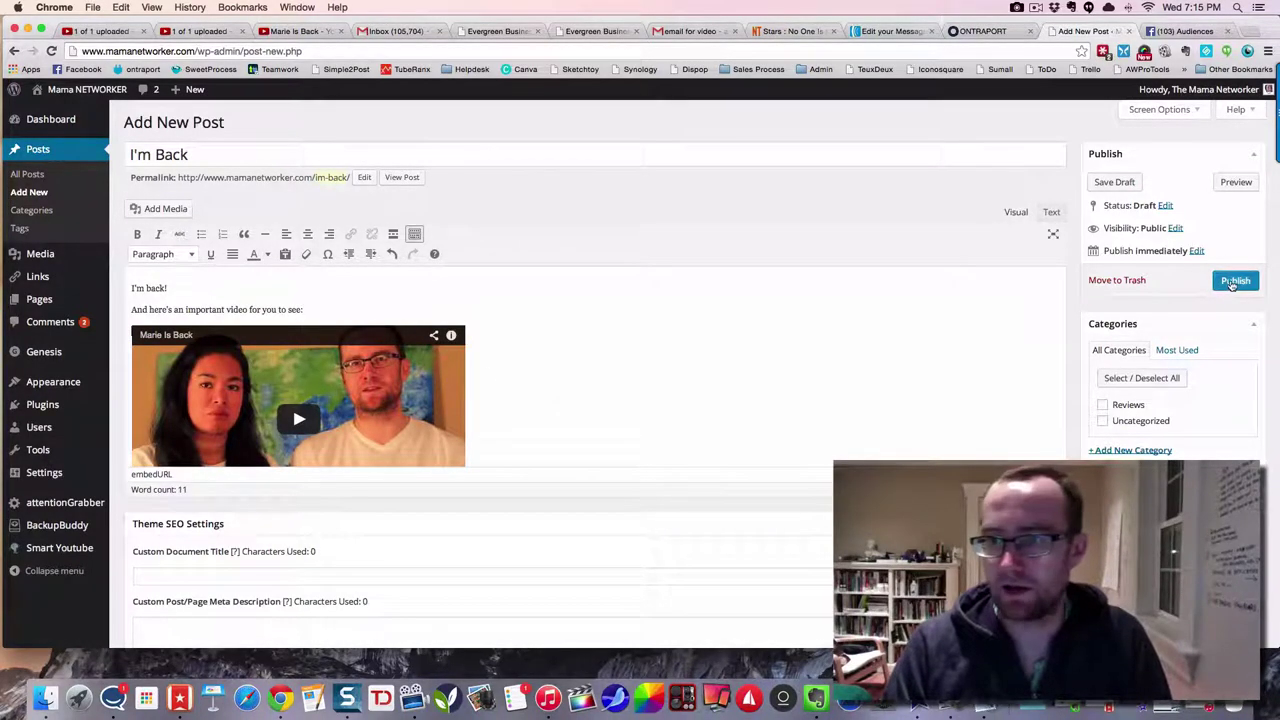
pyautogui.scroll(-1, 1231, 287)
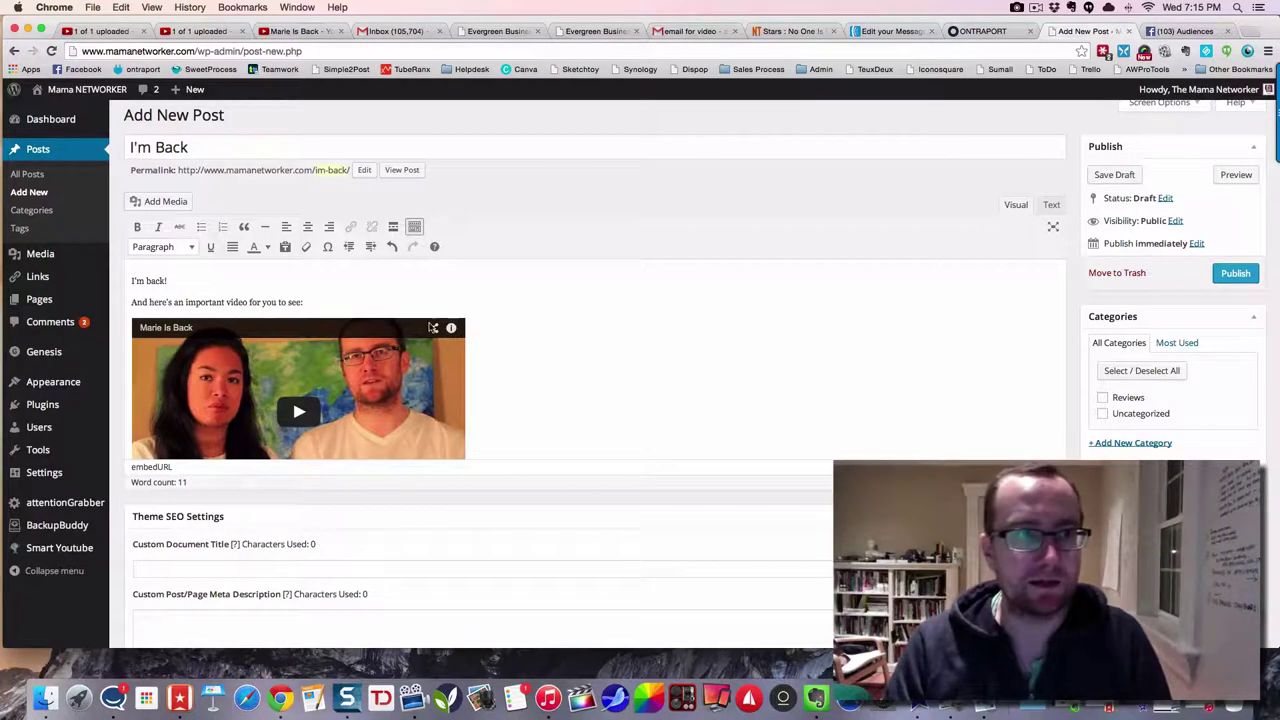
pyautogui.scroll(-5, 397, 313)
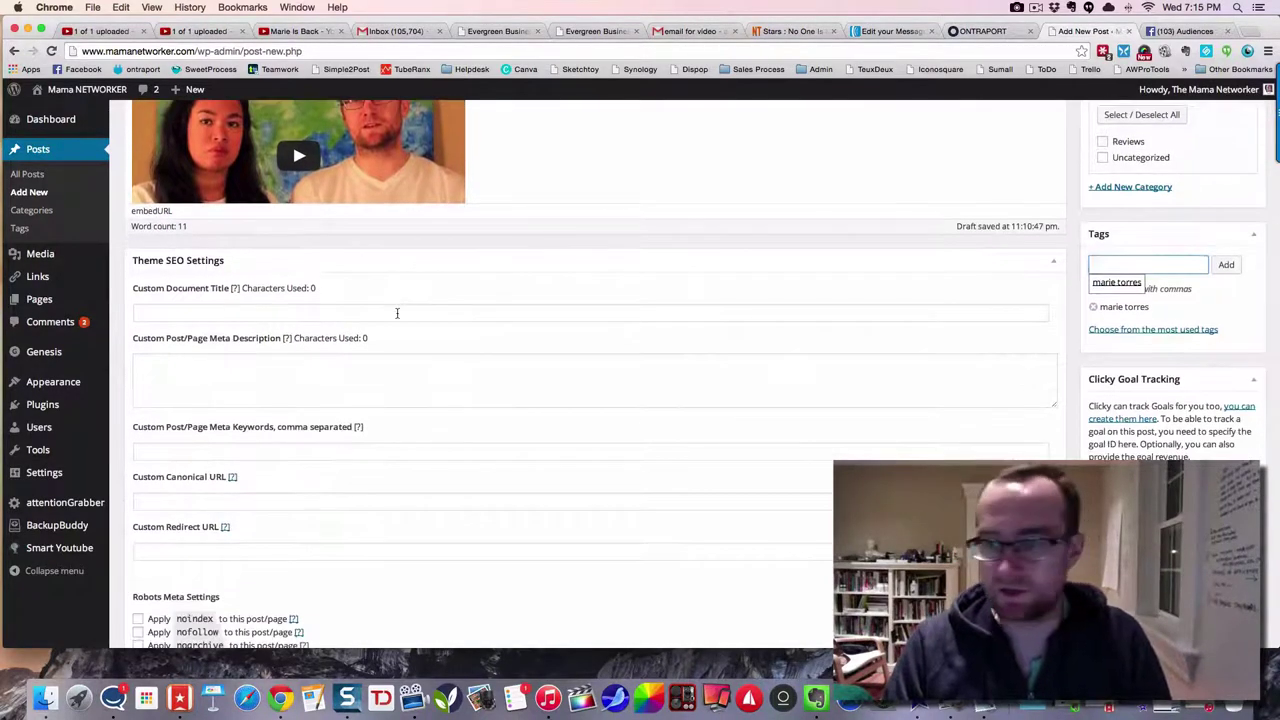
pyautogui.scroll(5, 967, 253)
# - Publish the I'm Back post and view the live post in a new tab
pyautogui.click(1235, 284)
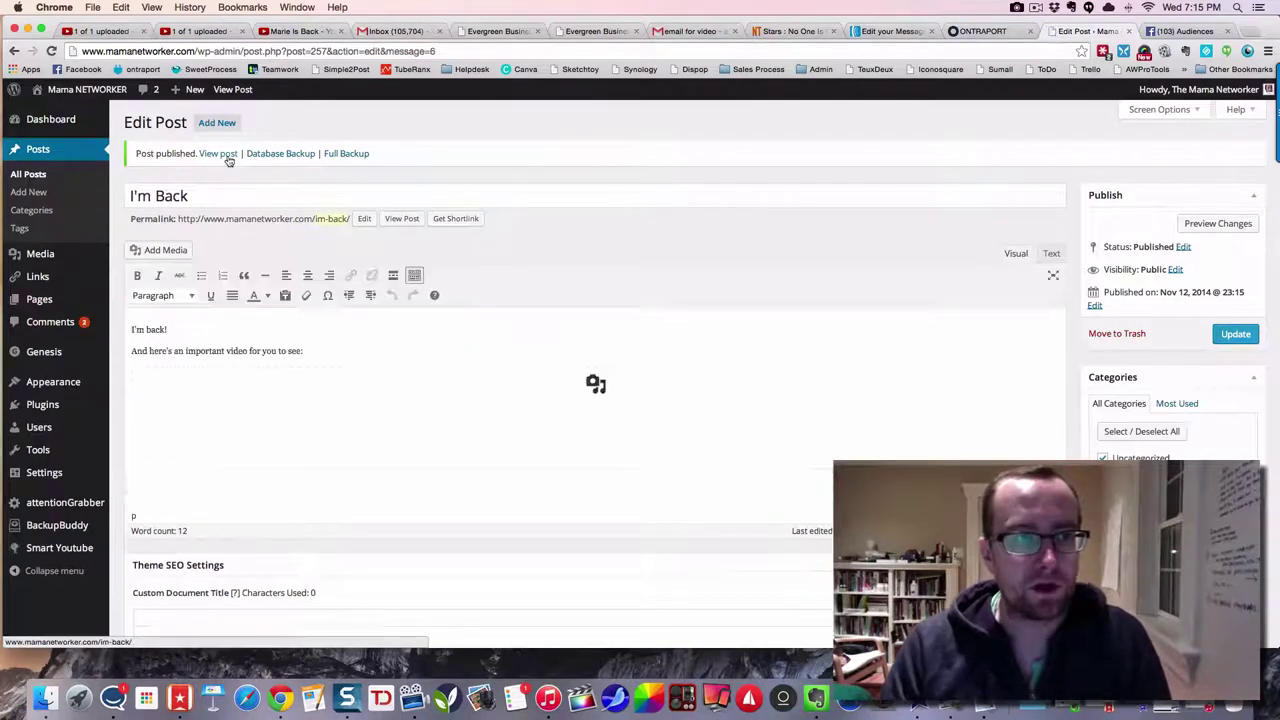
pyautogui.rightClick(228, 157)
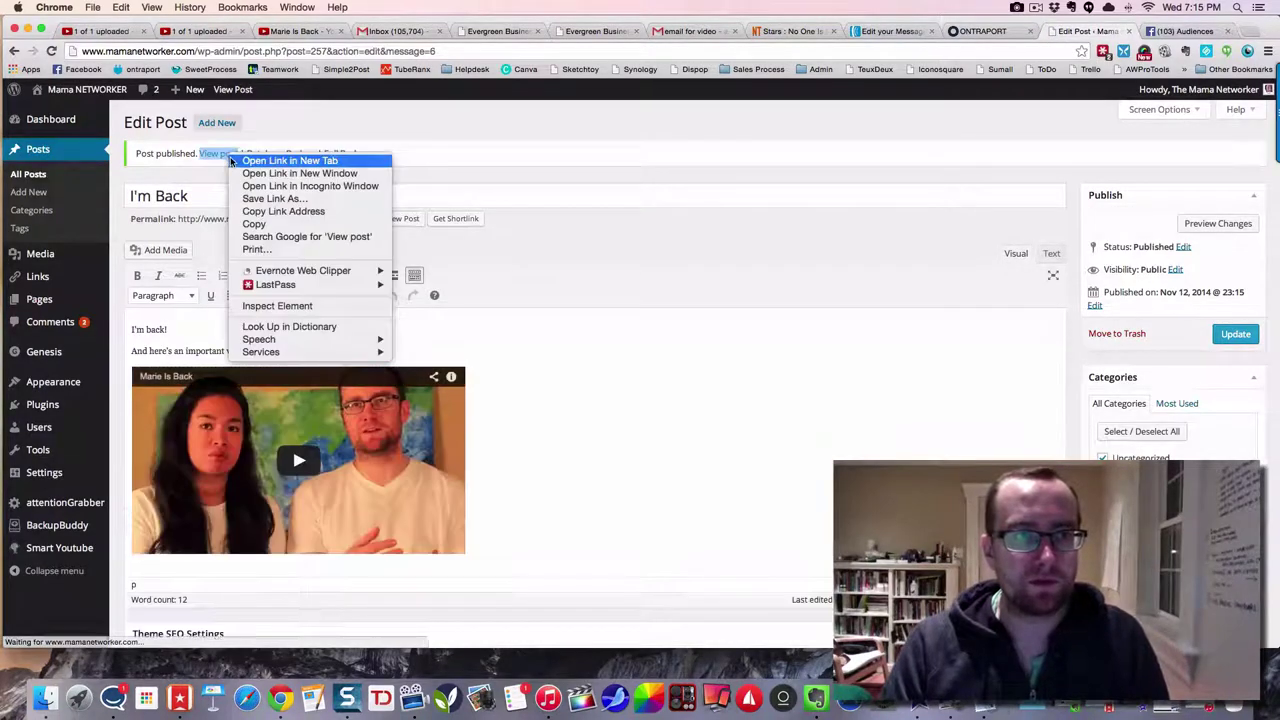
pyautogui.click(305, 161)
pyautogui.click(1084, 32)
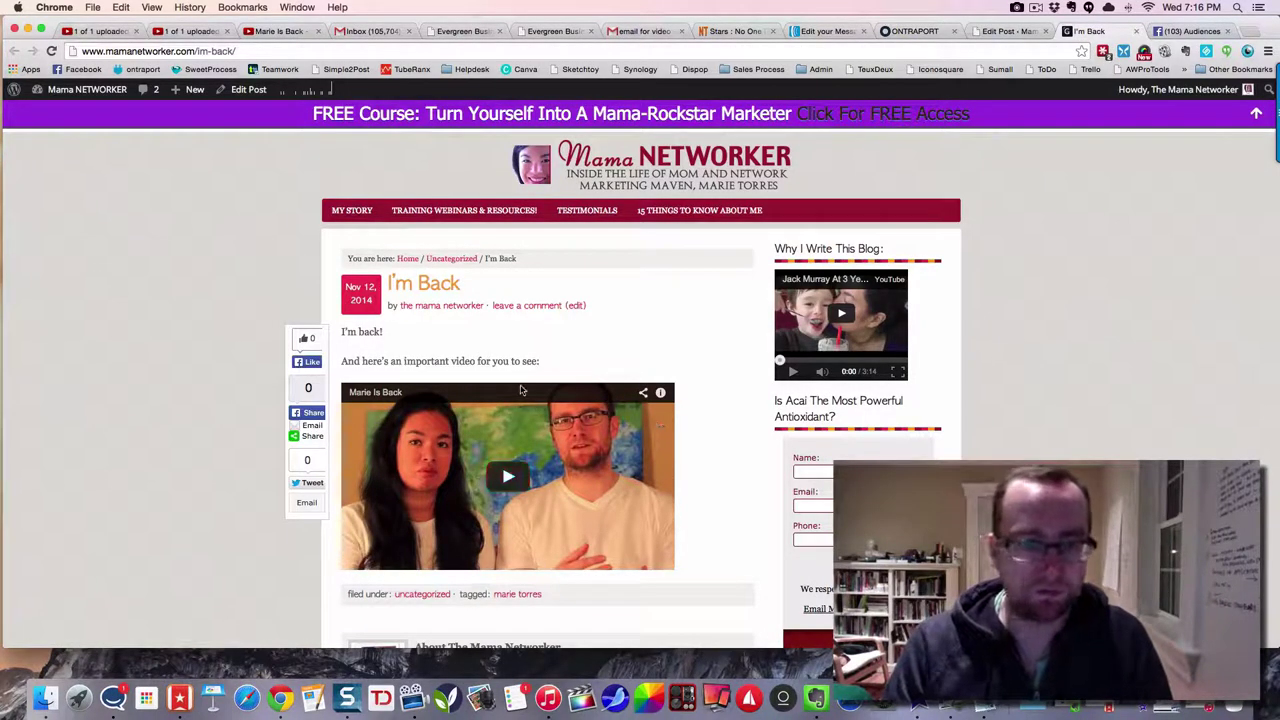
pyautogui.scroll(-3, 662, 384)
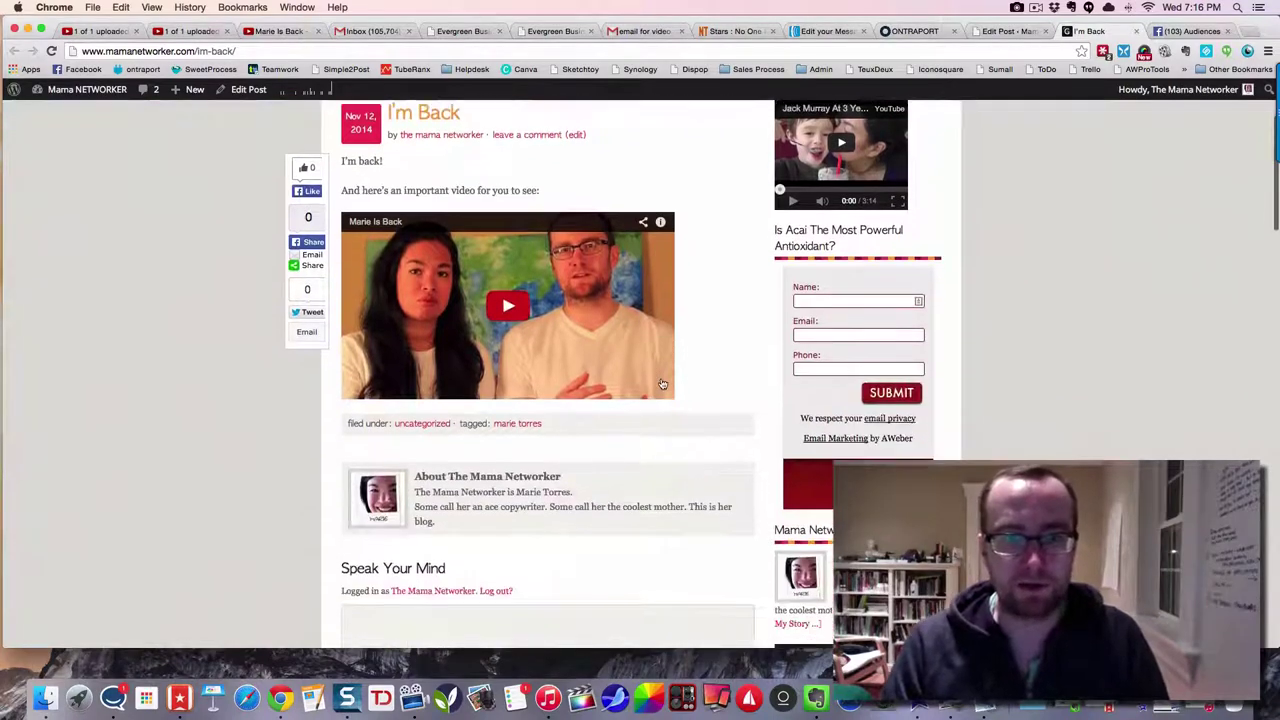
pyautogui.scroll(3, 662, 384)
# - Place the cursor in the I'm Back post's Scripts box, then go to Facebook Audiences
pyautogui.click(998, 32)
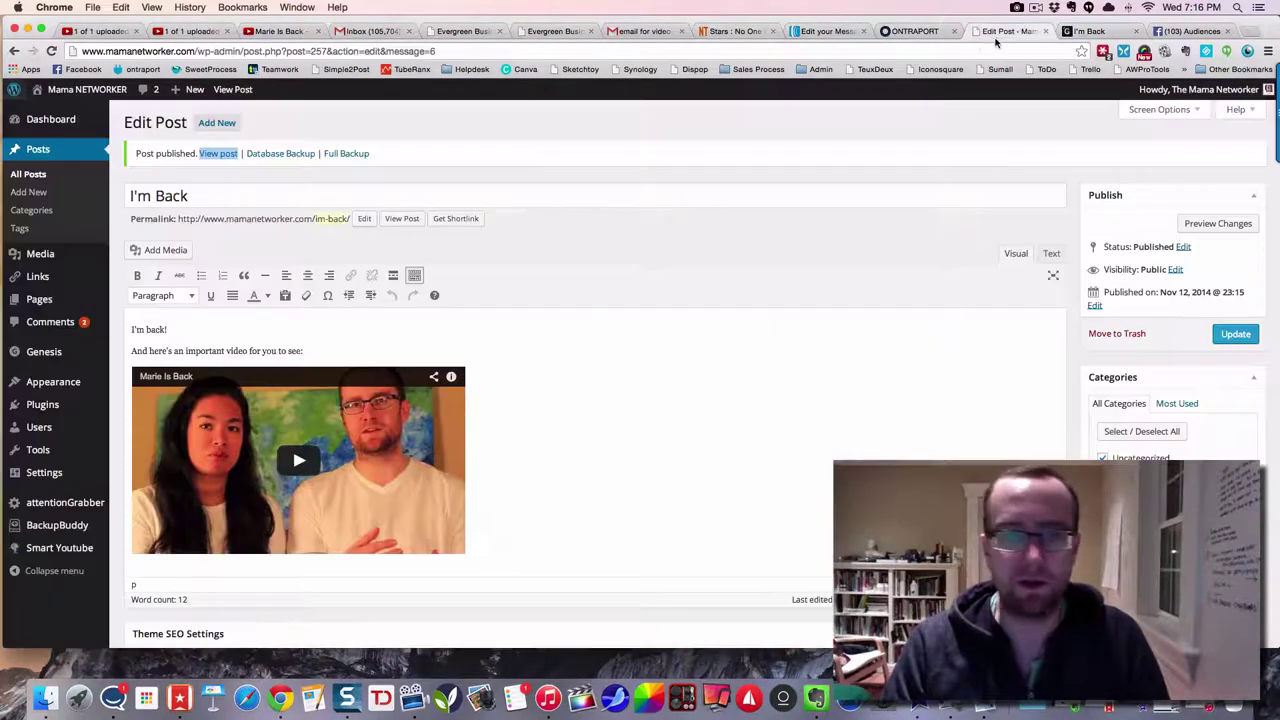
pyautogui.scroll(-5, 351, 415)
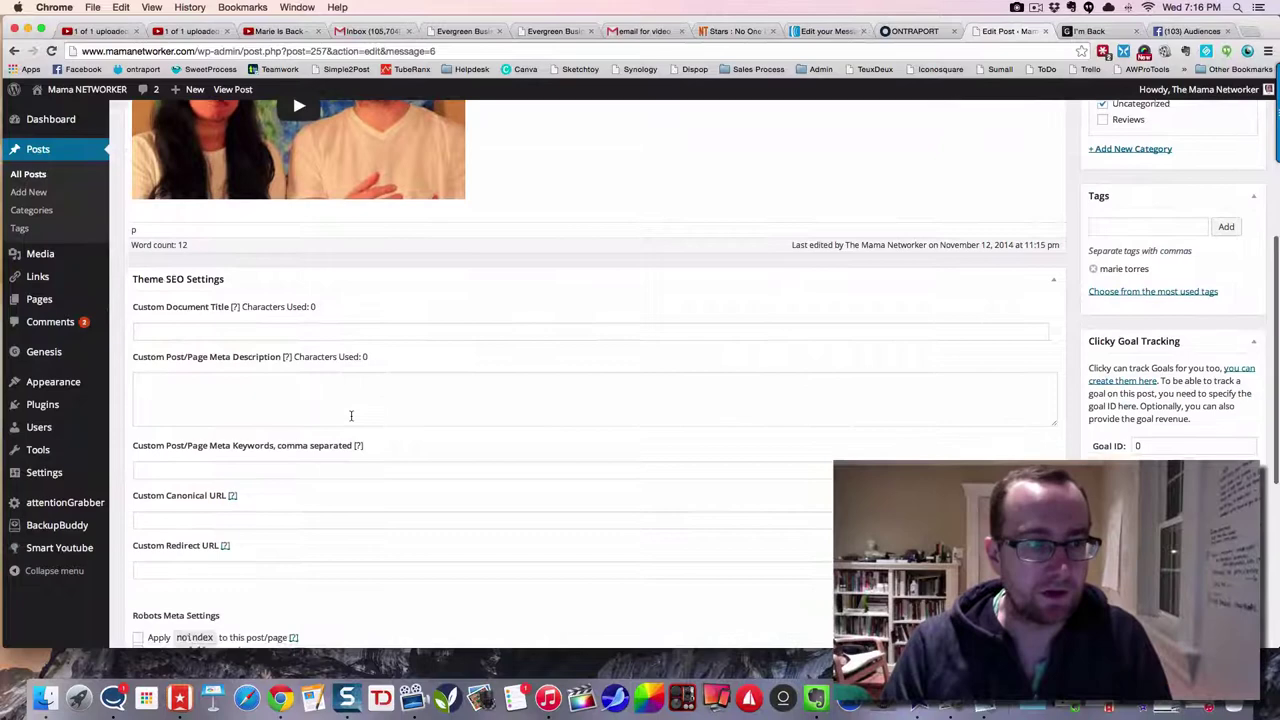
pyautogui.scroll(-4, 351, 415)
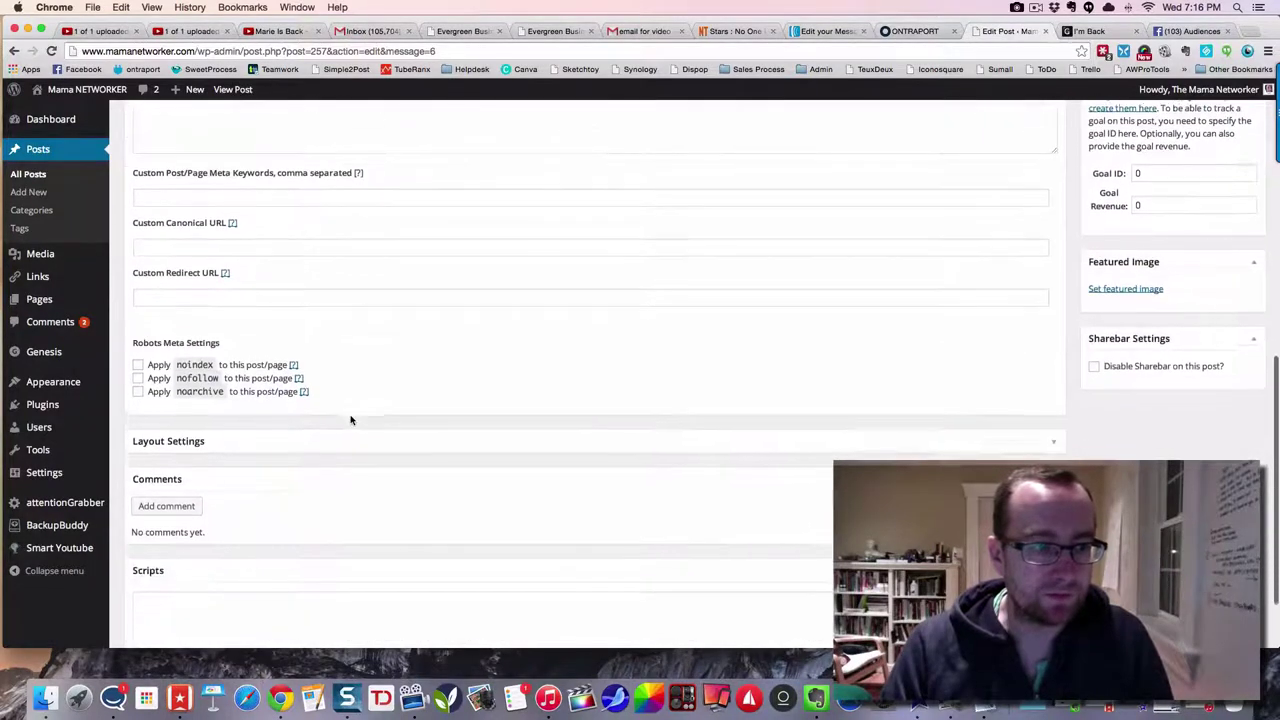
pyautogui.scroll(-2, 351, 420)
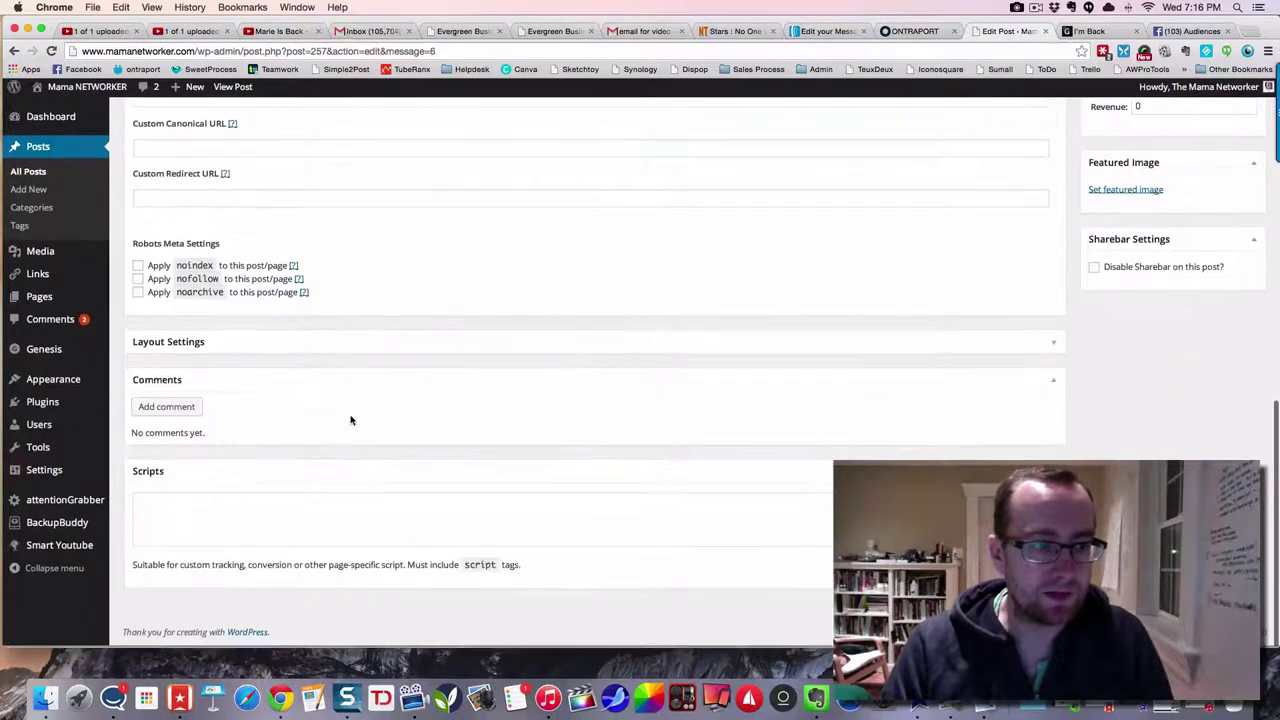
pyautogui.click(264, 521)
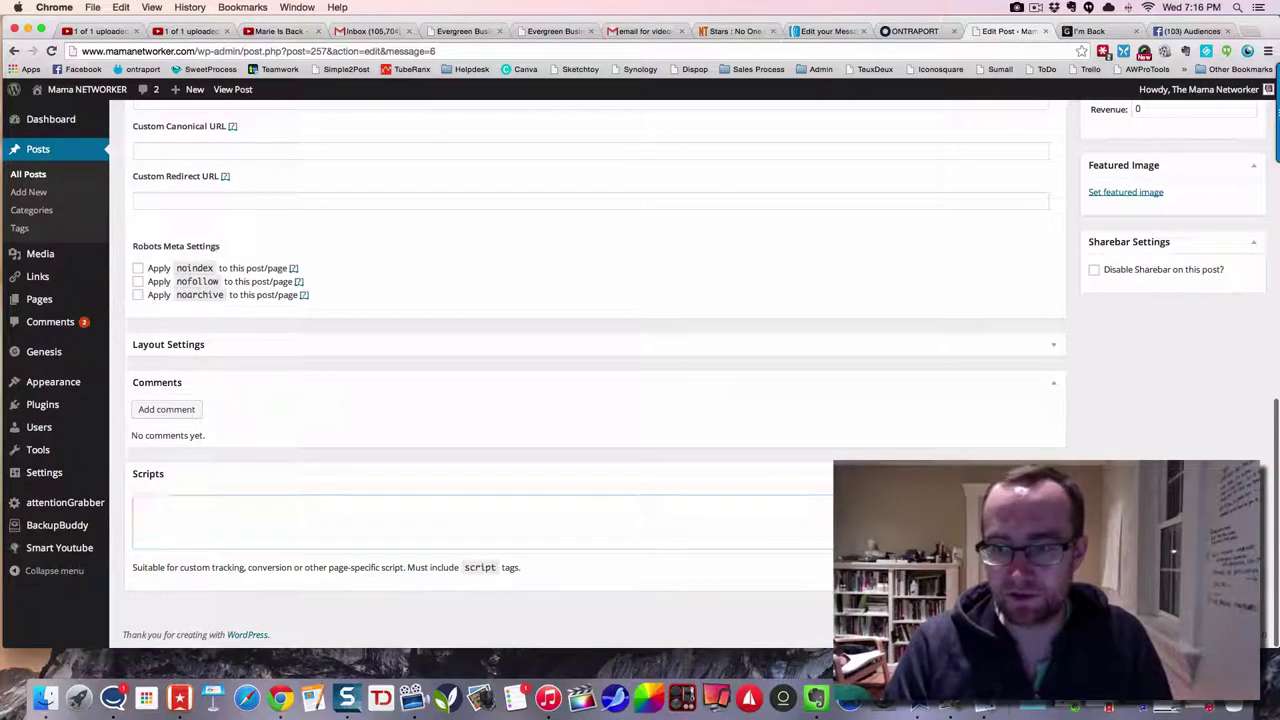
pyautogui.scroll(2, 600, 400)
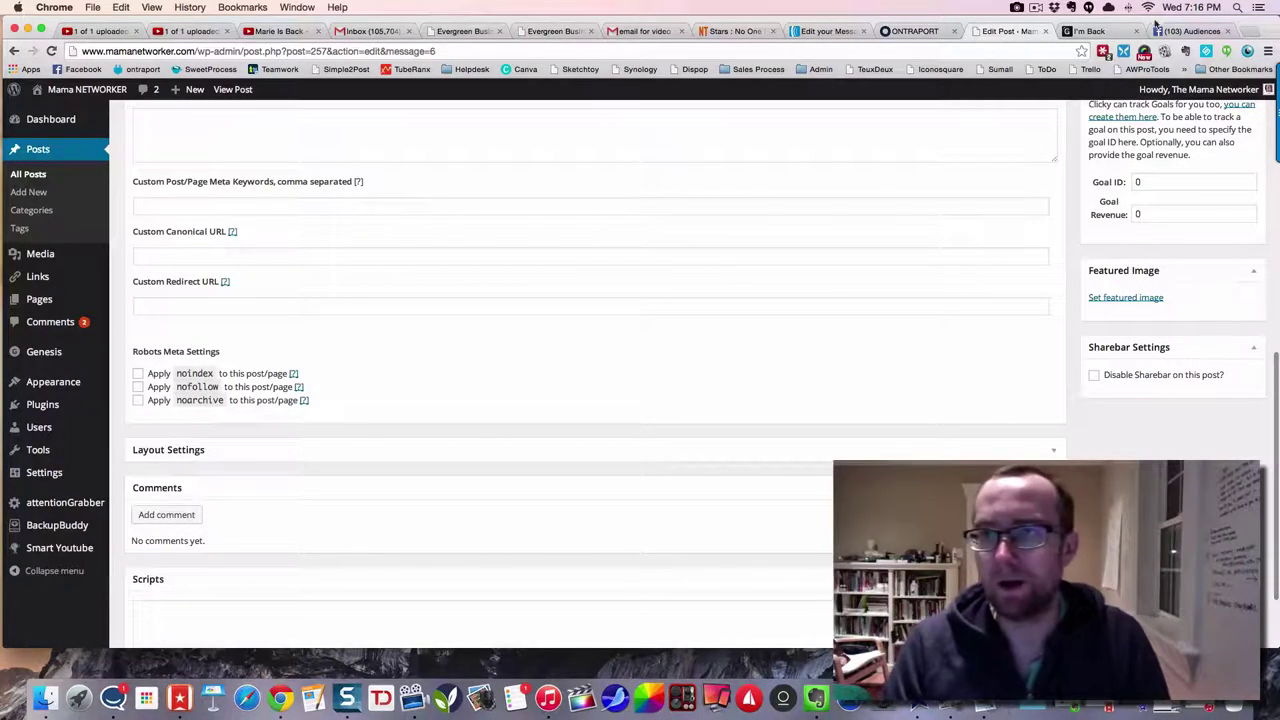
pyautogui.click(1188, 31)
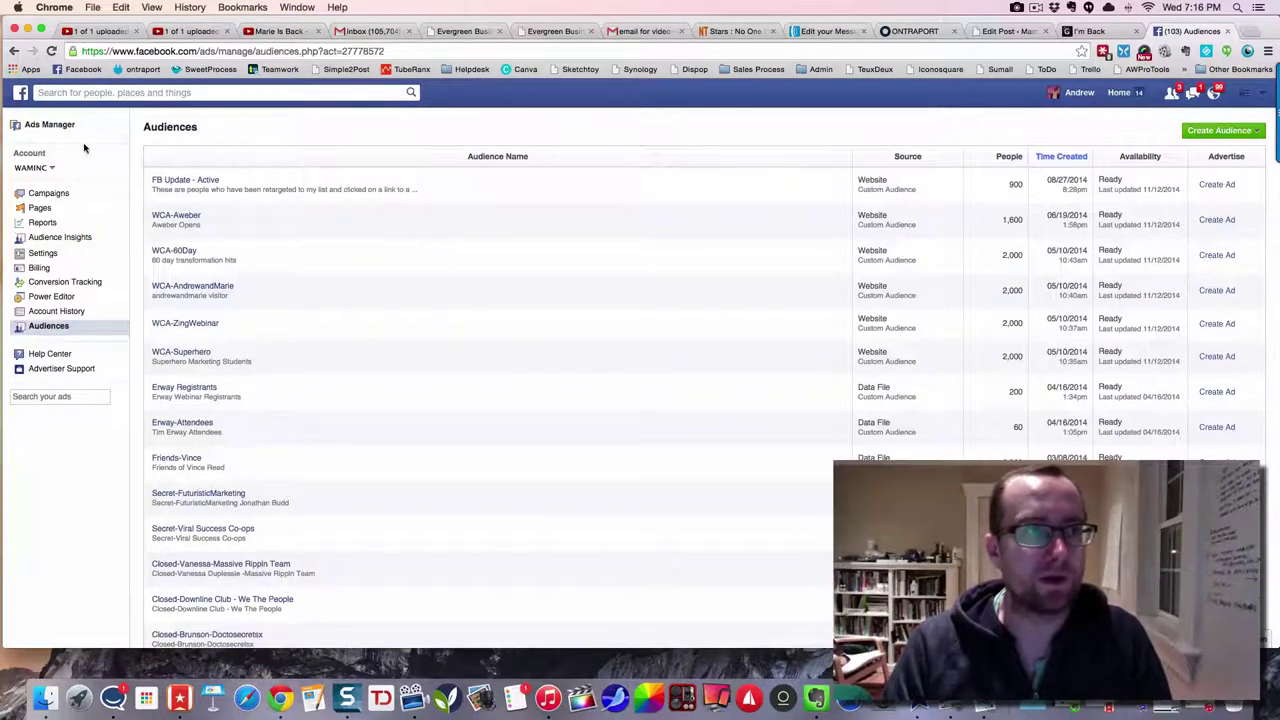
pyautogui.click(1092, 31)
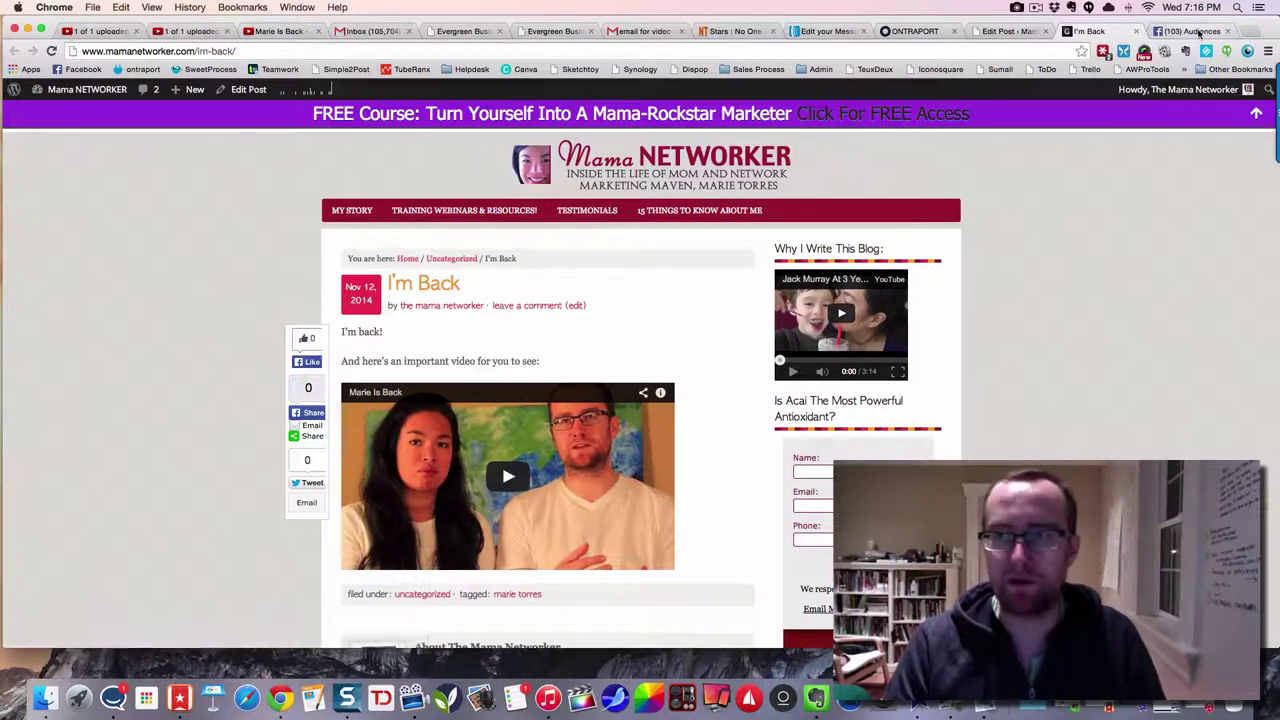
pyautogui.click(1190, 31)
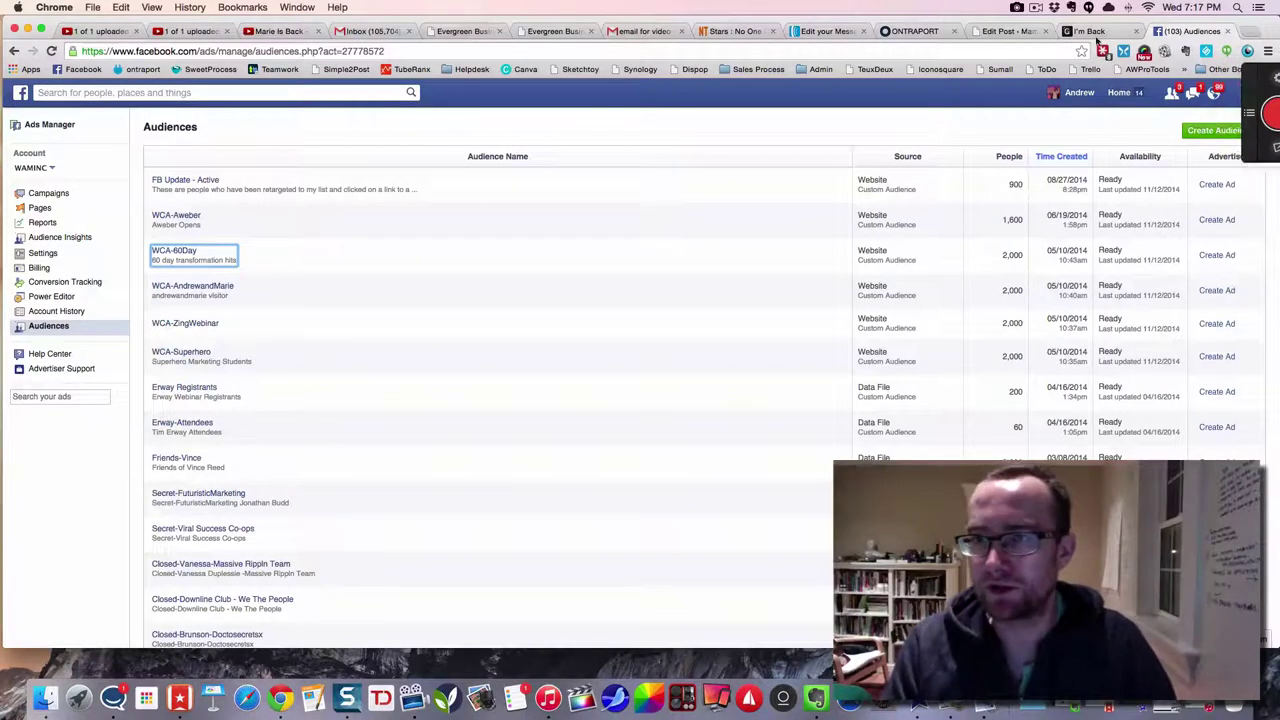
# - Start a website custom audience and name it WCA-MamaNetworker
pyautogui.click(1250, 131)
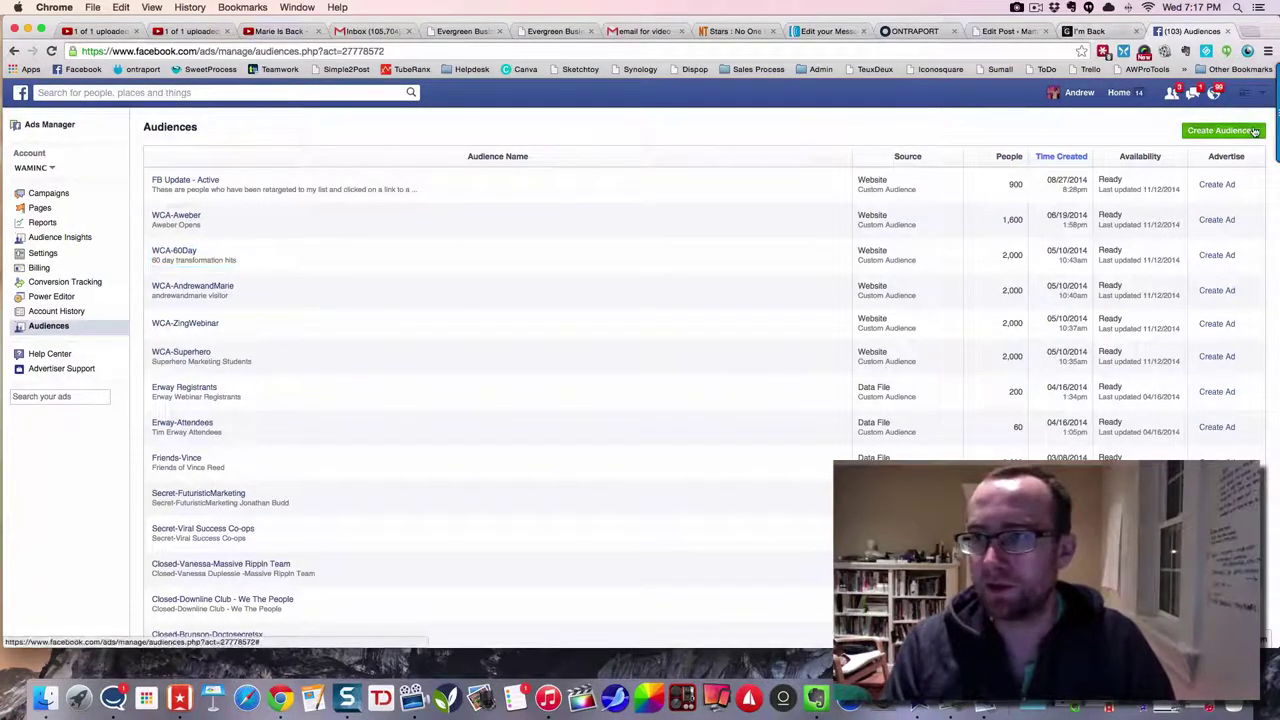
pyautogui.click(1226, 149)
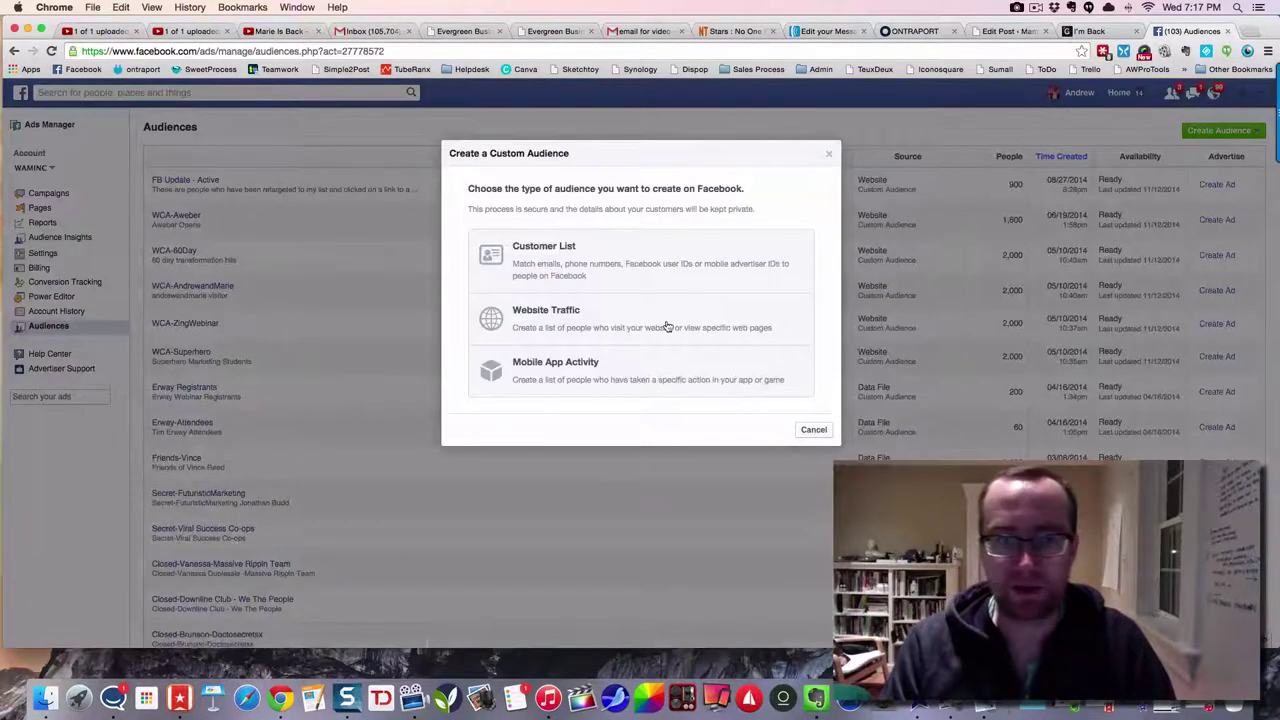
pyautogui.click(586, 327)
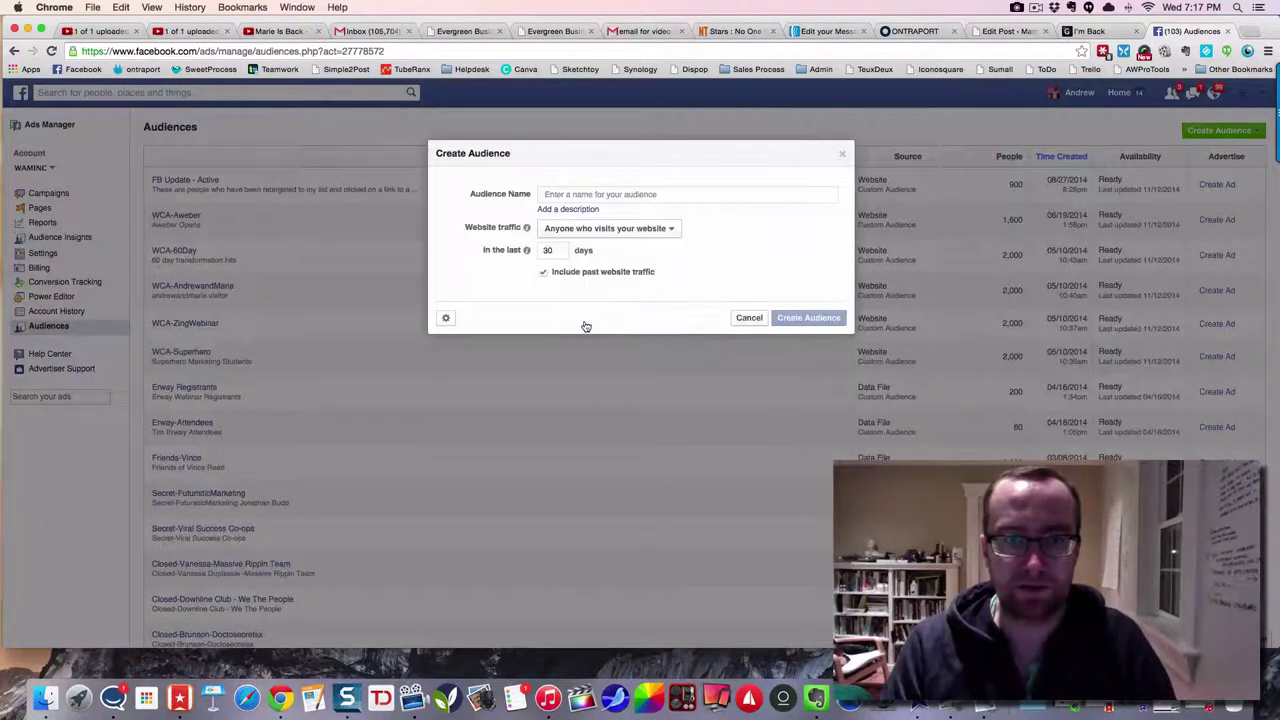
pyautogui.write('WCA-')
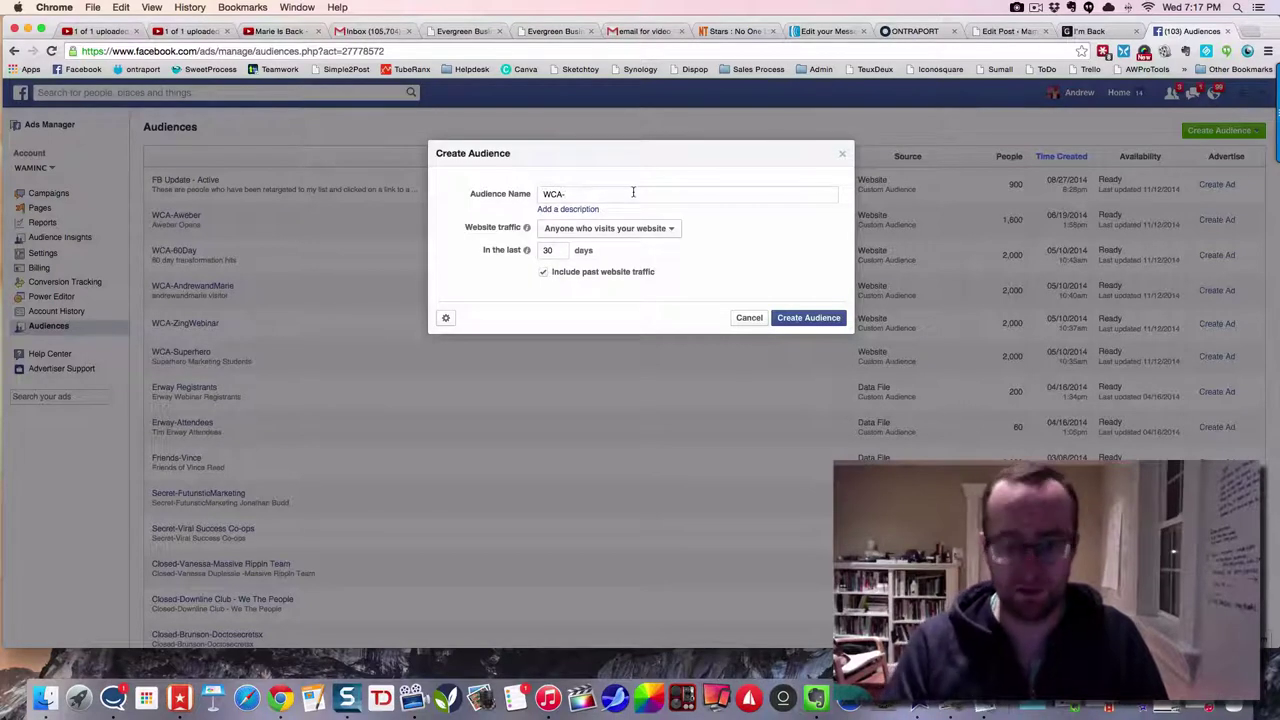
pyautogui.write('aNetworker')
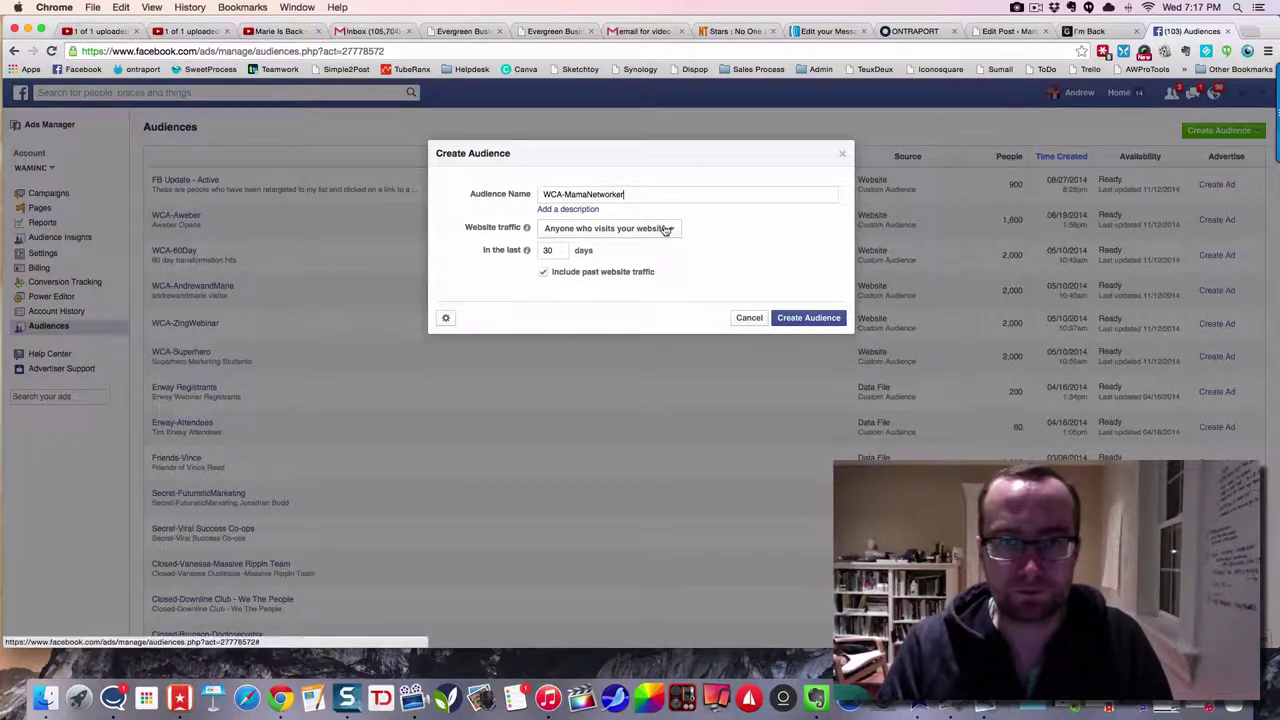
# - Target anyone who visits the website in the last 60 days and create the audience
pyautogui.click(656, 228)
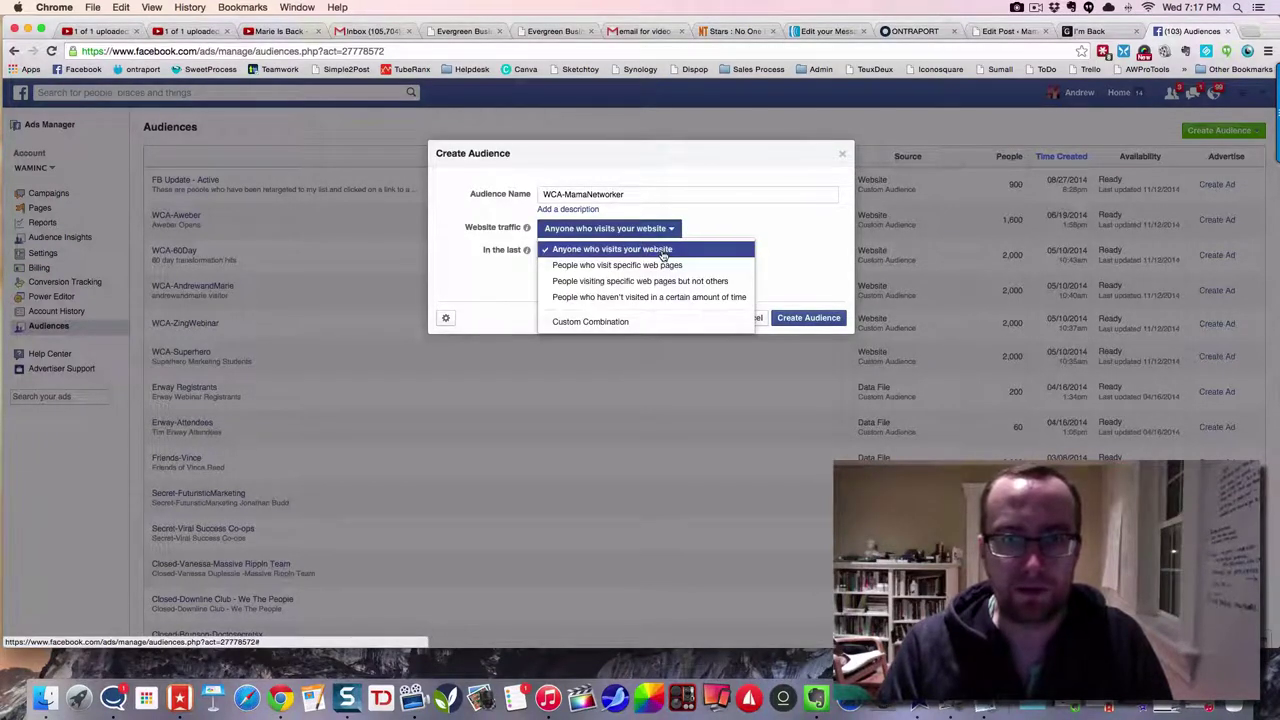
pyautogui.click(660, 251)
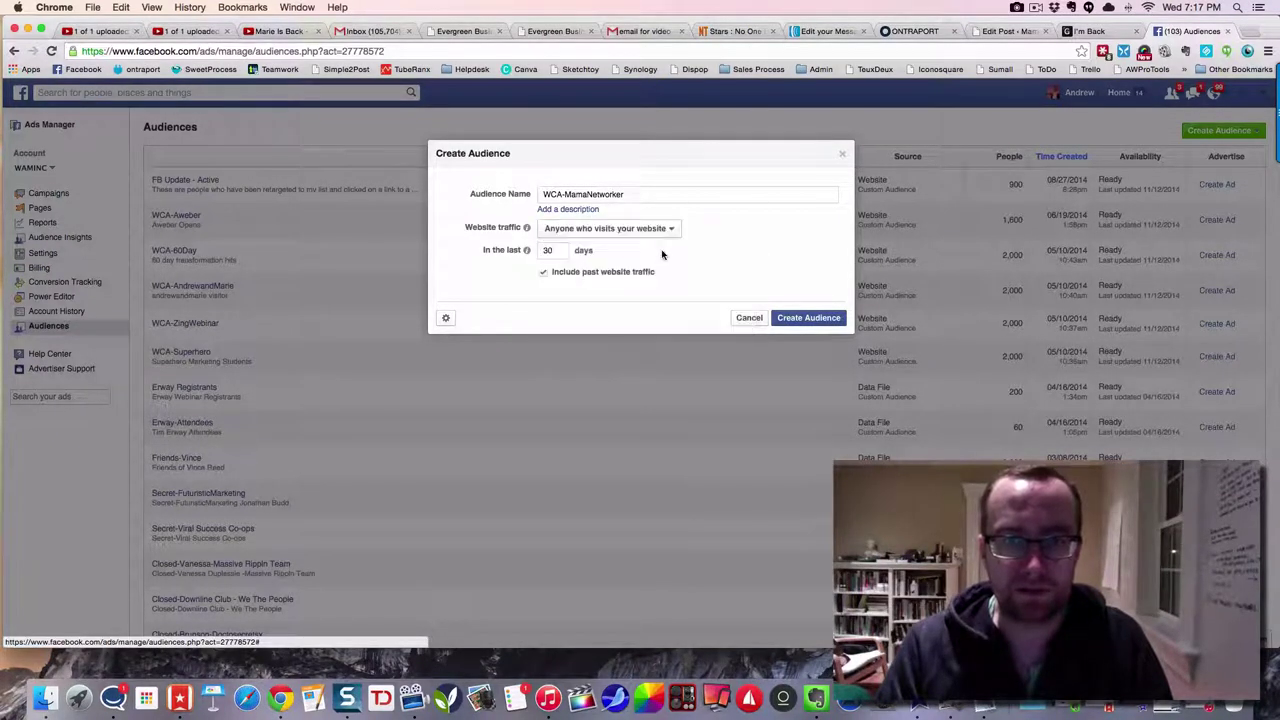
pyautogui.doubleClick(545, 251)
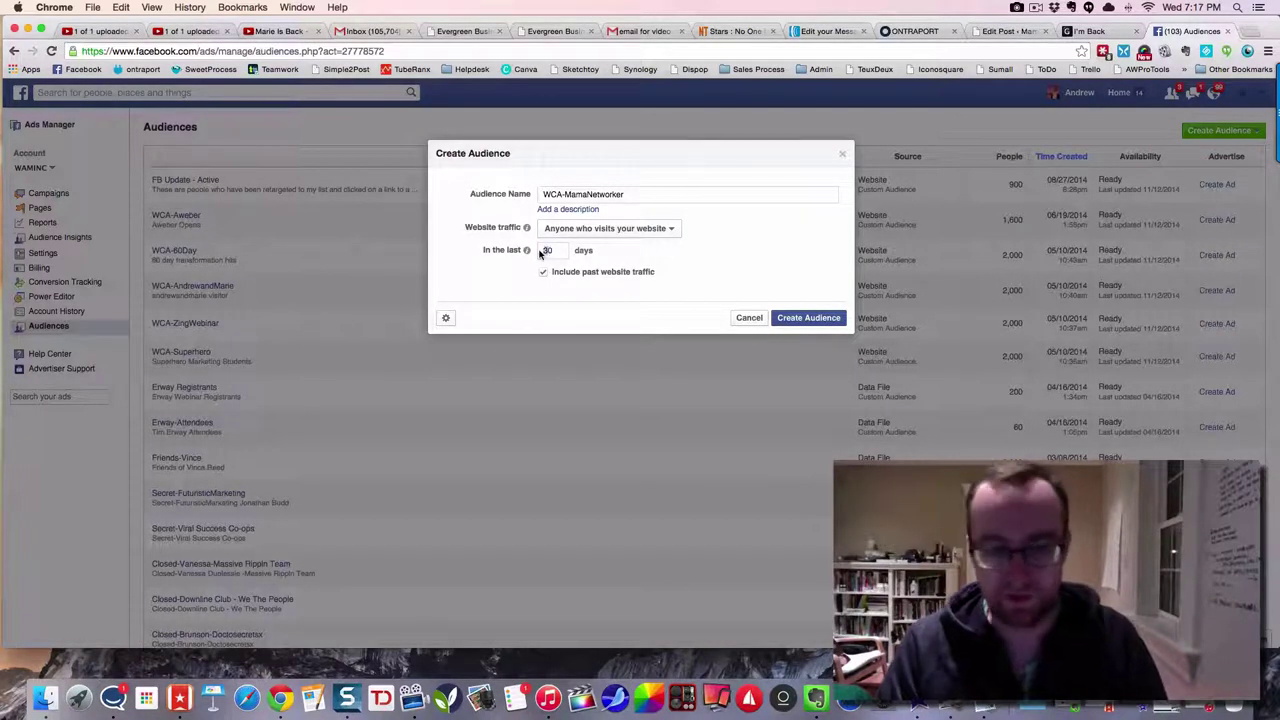
pyautogui.write('60')
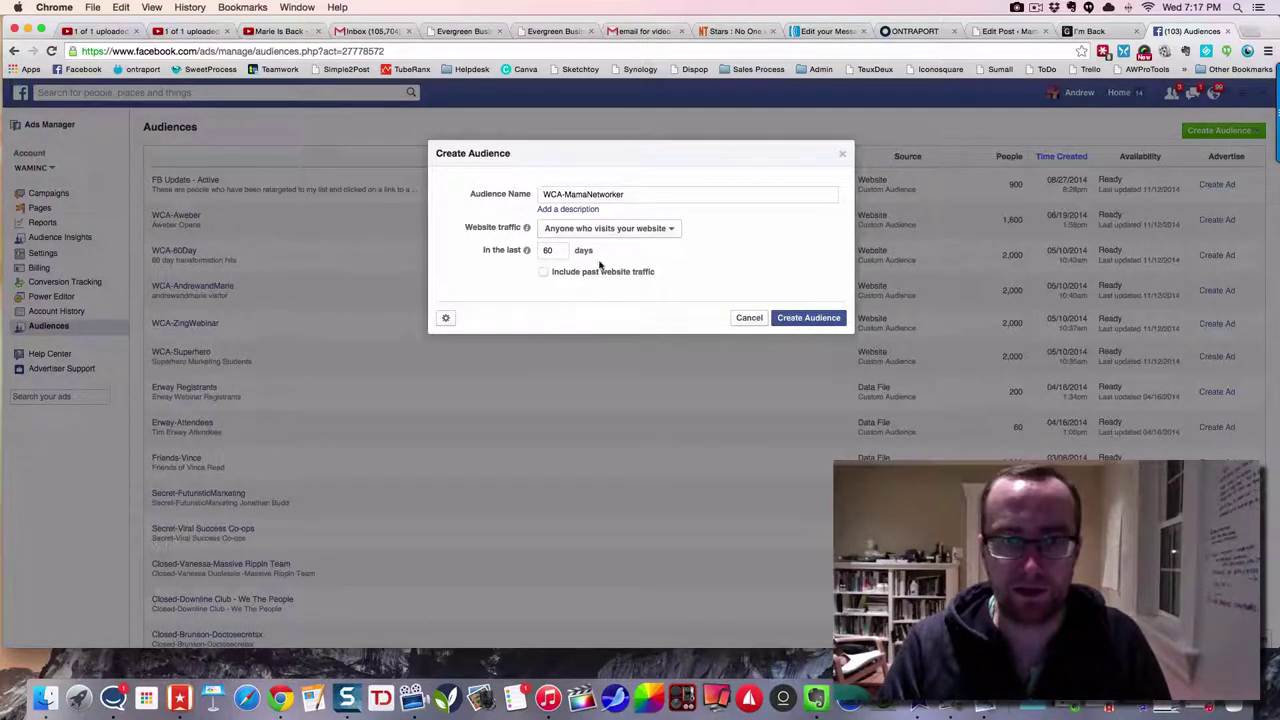
pyautogui.click(799, 318)
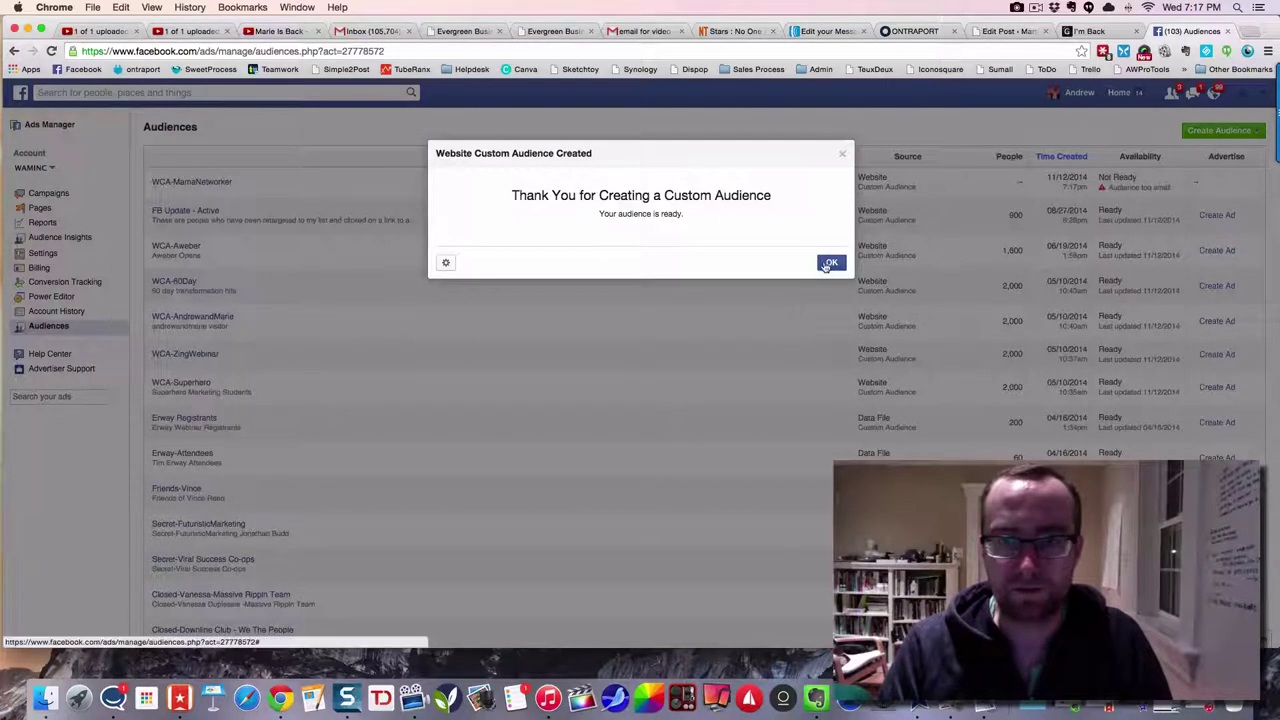
# - Dismiss the confirmation and copy the full pixel code from Pixel Details
pyautogui.click(830, 263)
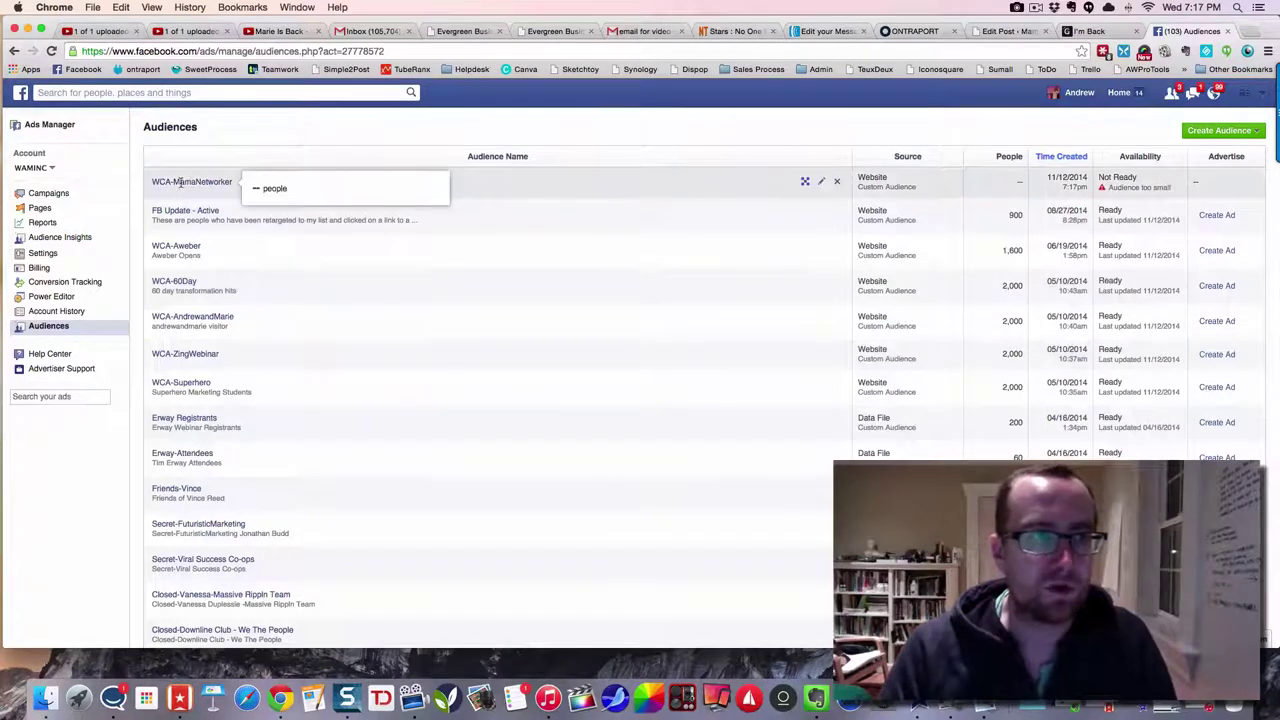
pyautogui.click(806, 183)
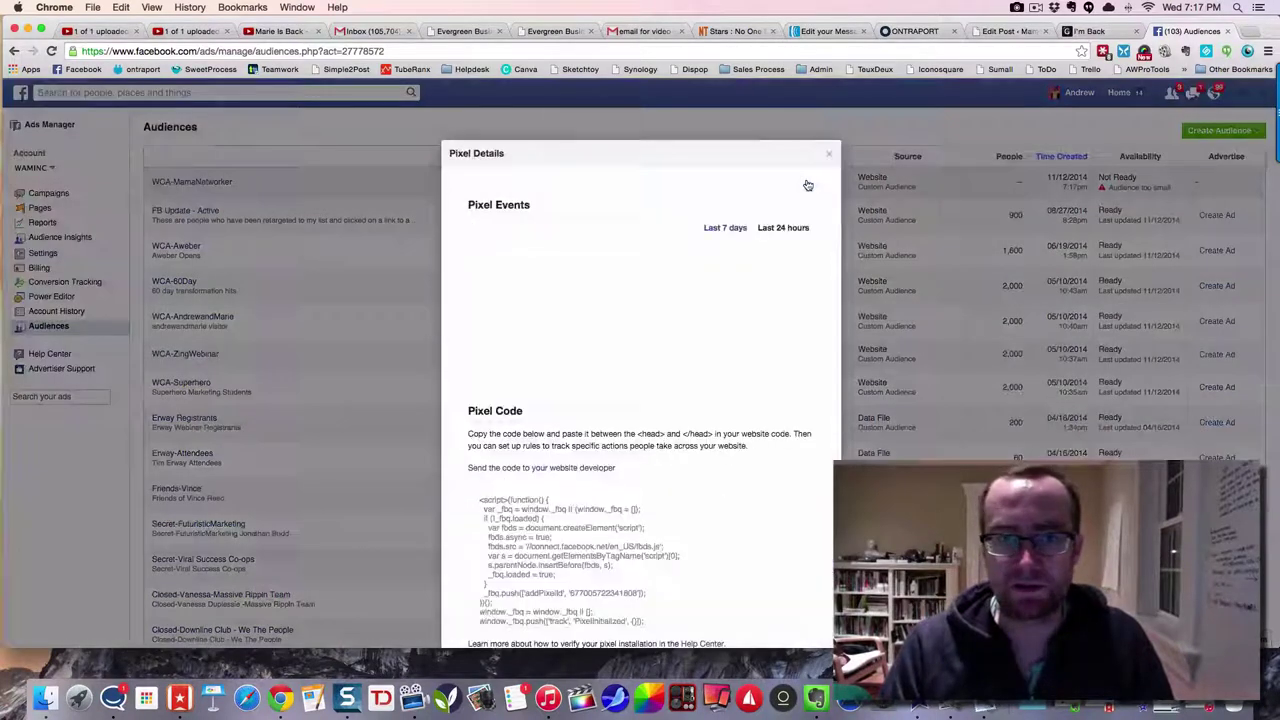
pyautogui.click(547, 538)
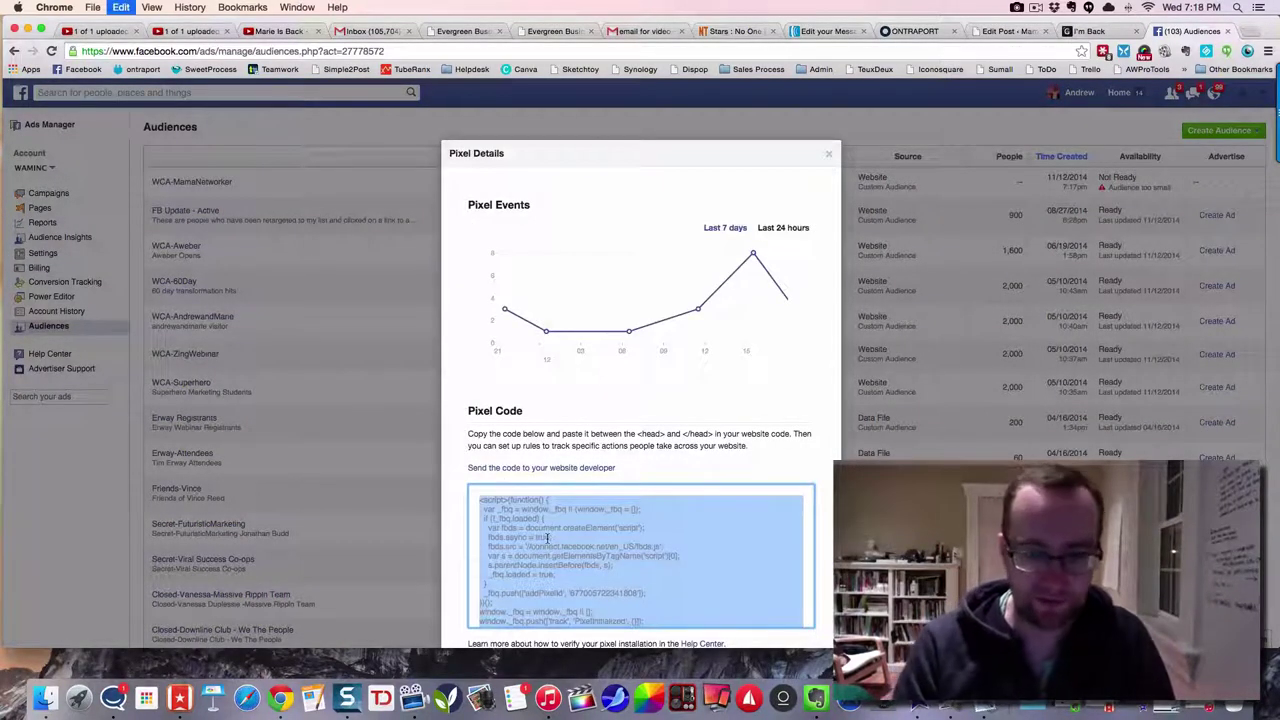
pyautogui.press('super+f')
pyautogui.click(566, 577)
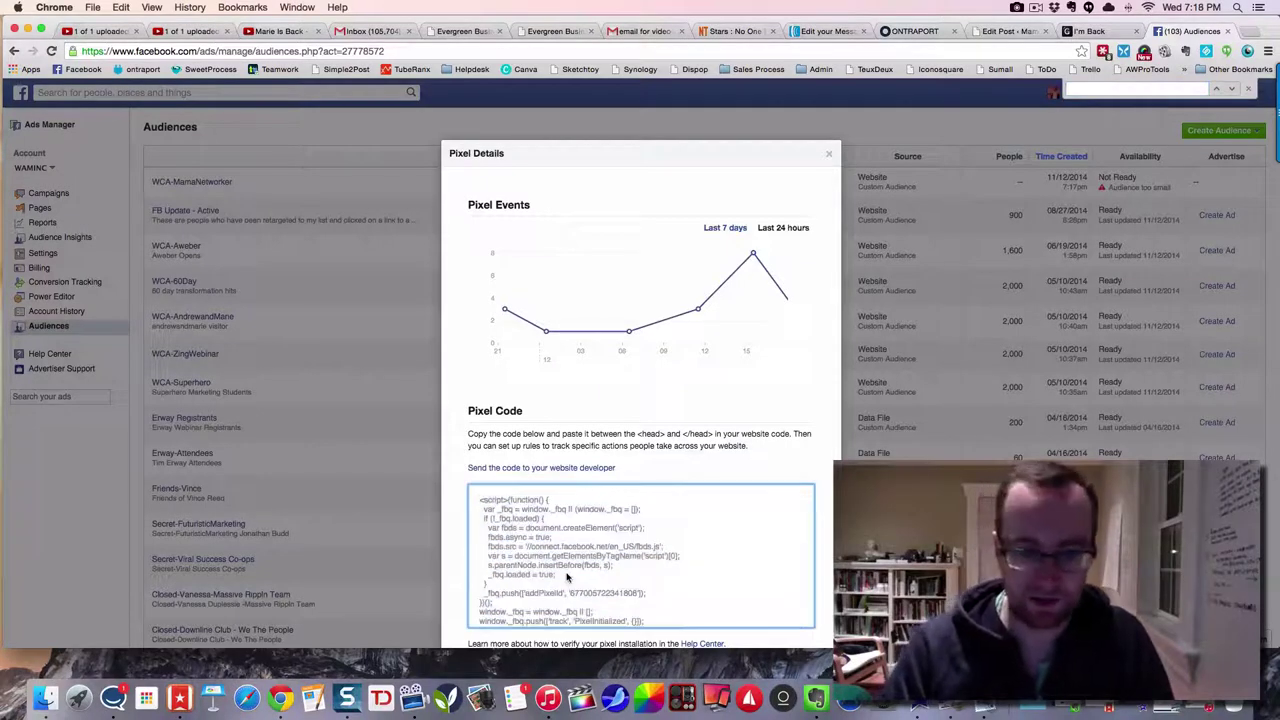
pyautogui.click(566, 577)
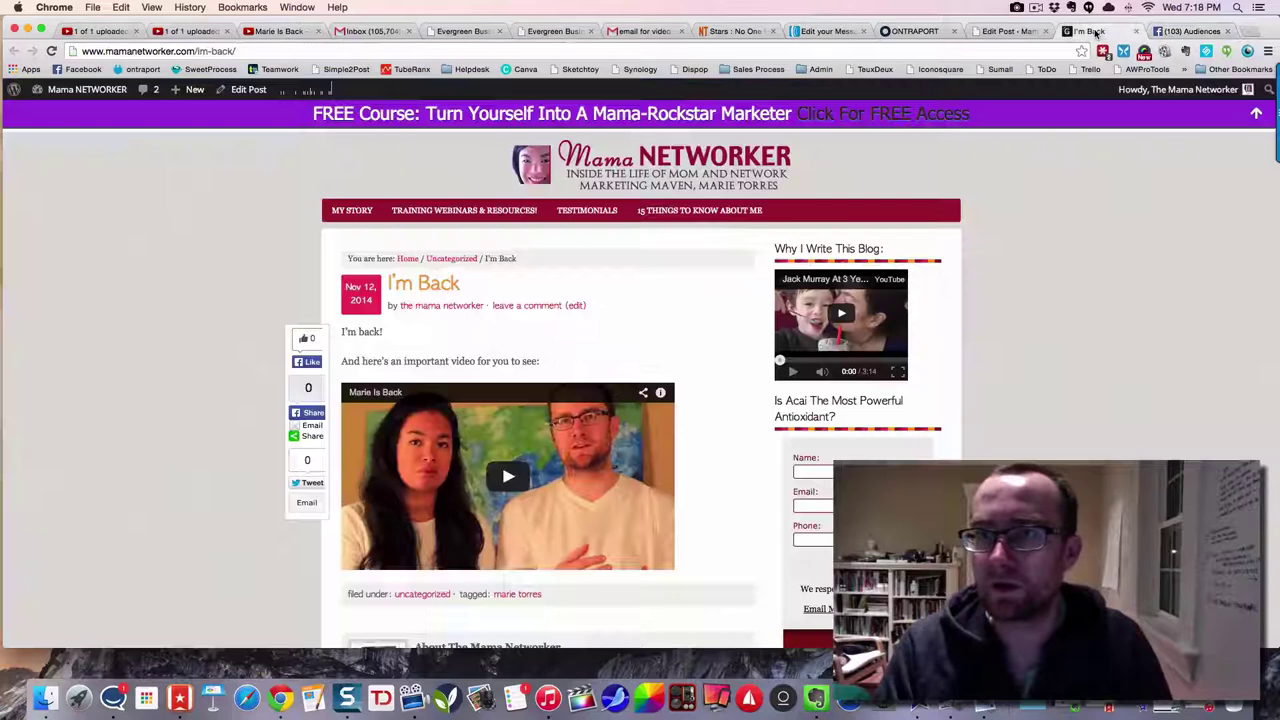
# - Paste the Facebook pixel code into the post's Scripts box and update the post
pyautogui.click(1090, 31)
pyautogui.click(1000, 31)
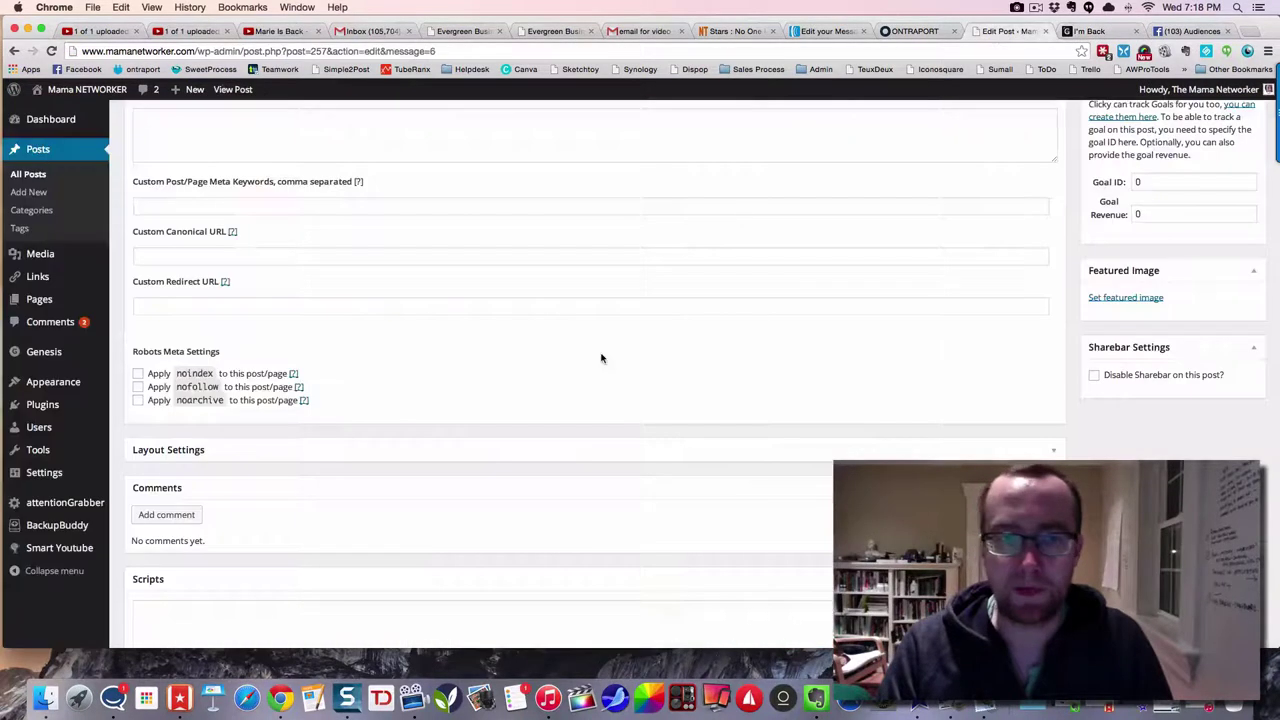
pyautogui.click(166, 605)
pyautogui.press('super+v')
pyautogui.scroll(1, 793, 425)
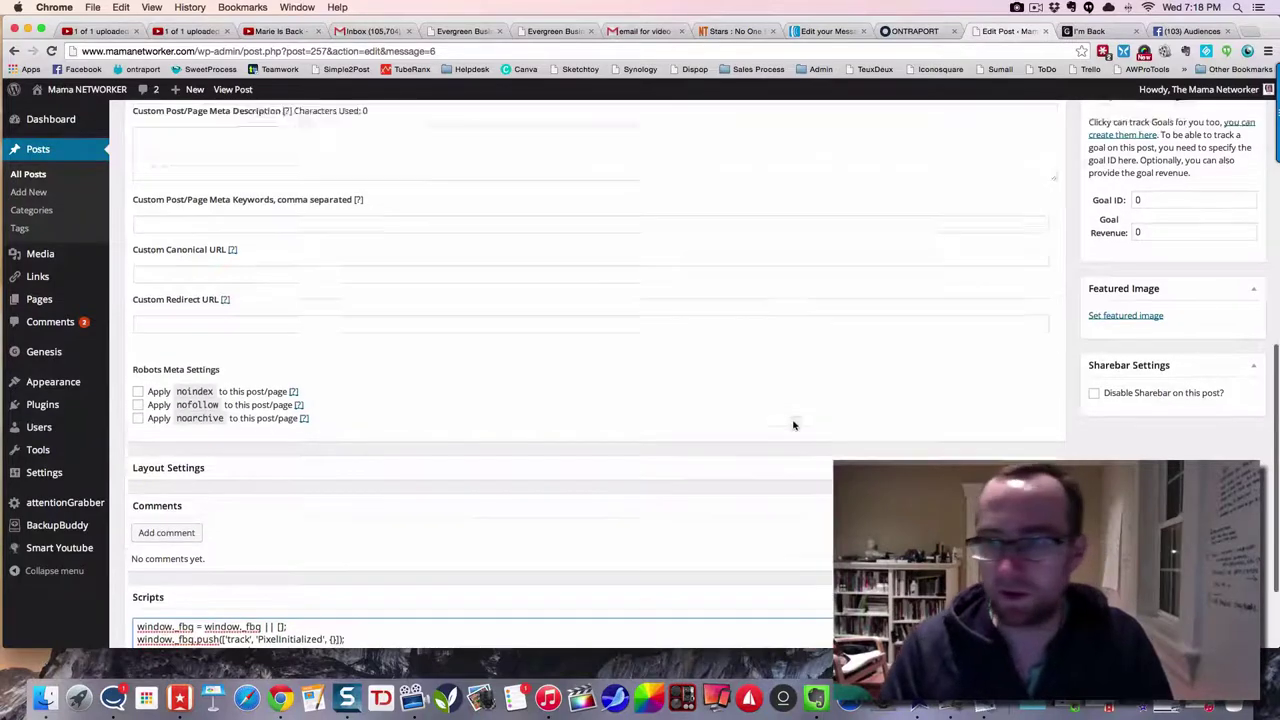
pyautogui.scroll(5, 793, 425)
pyautogui.click(1222, 208)
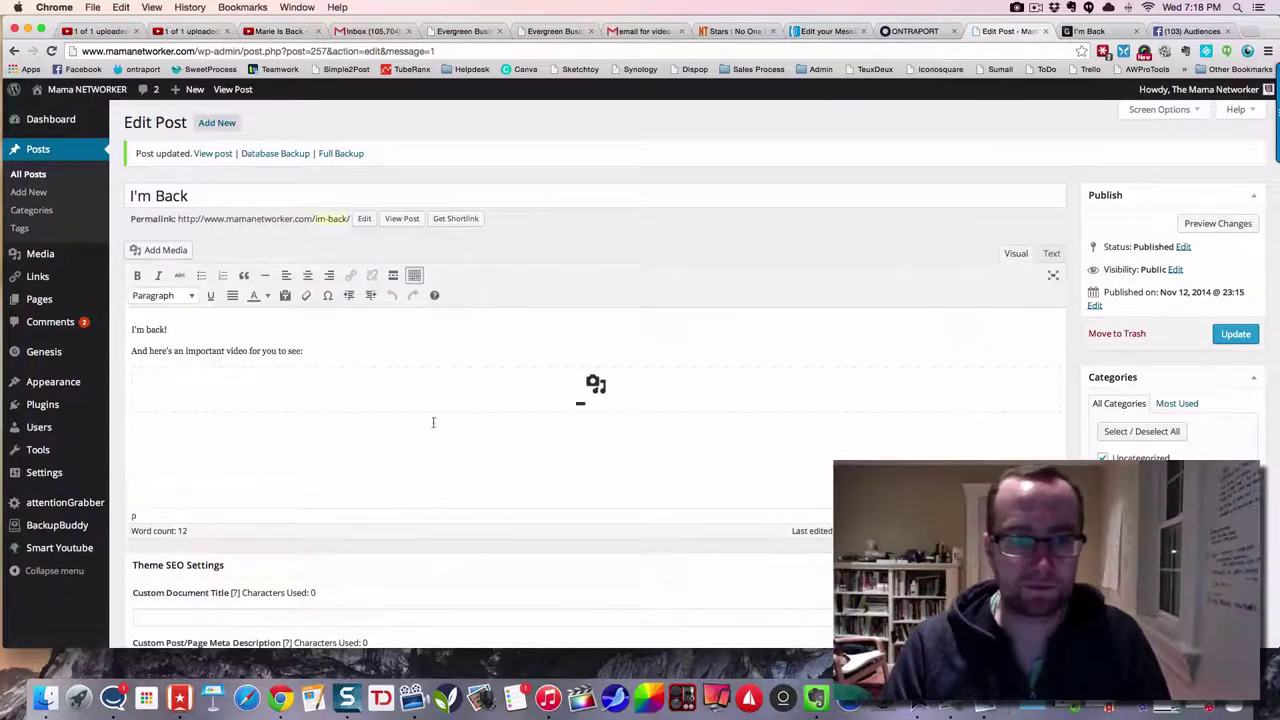
# - Add a line below the video urging readers onto the list for FREE training access, and update
pyautogui.scroll(-1, 471, 451)
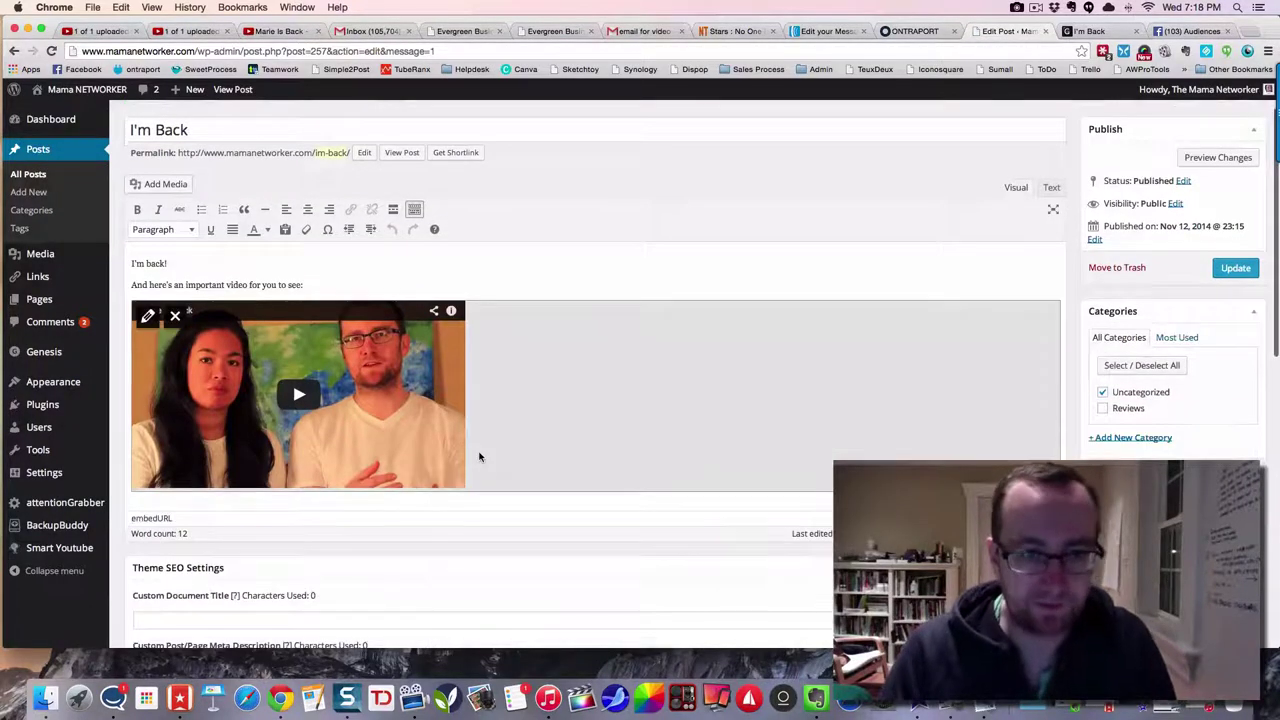
pyautogui.click(455, 496)
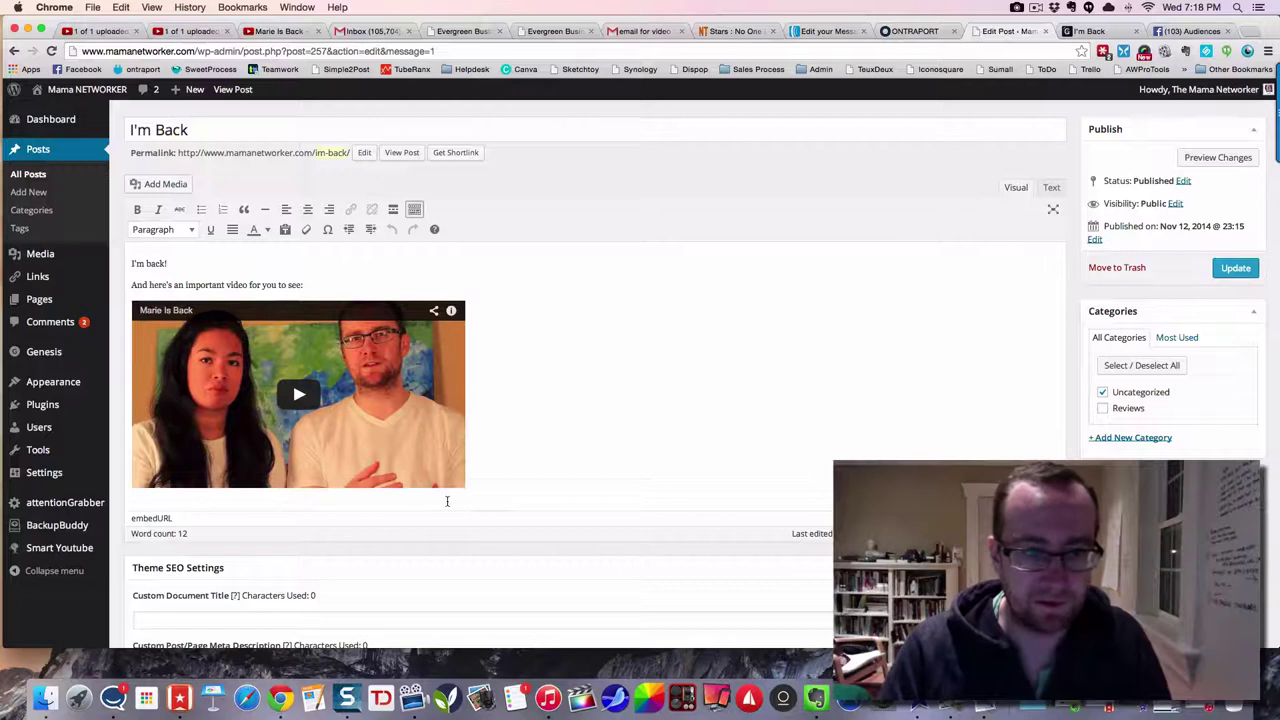
pyautogui.press('Return')
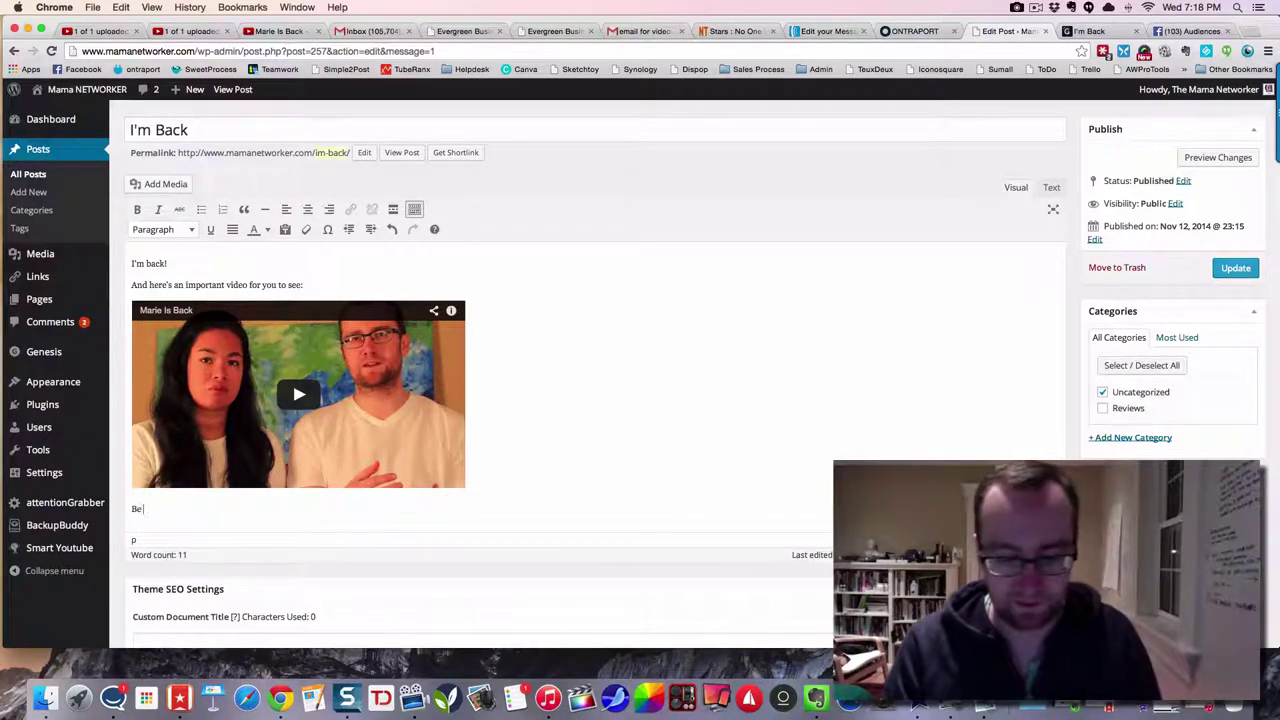
pyautogui.write('Be sure to')
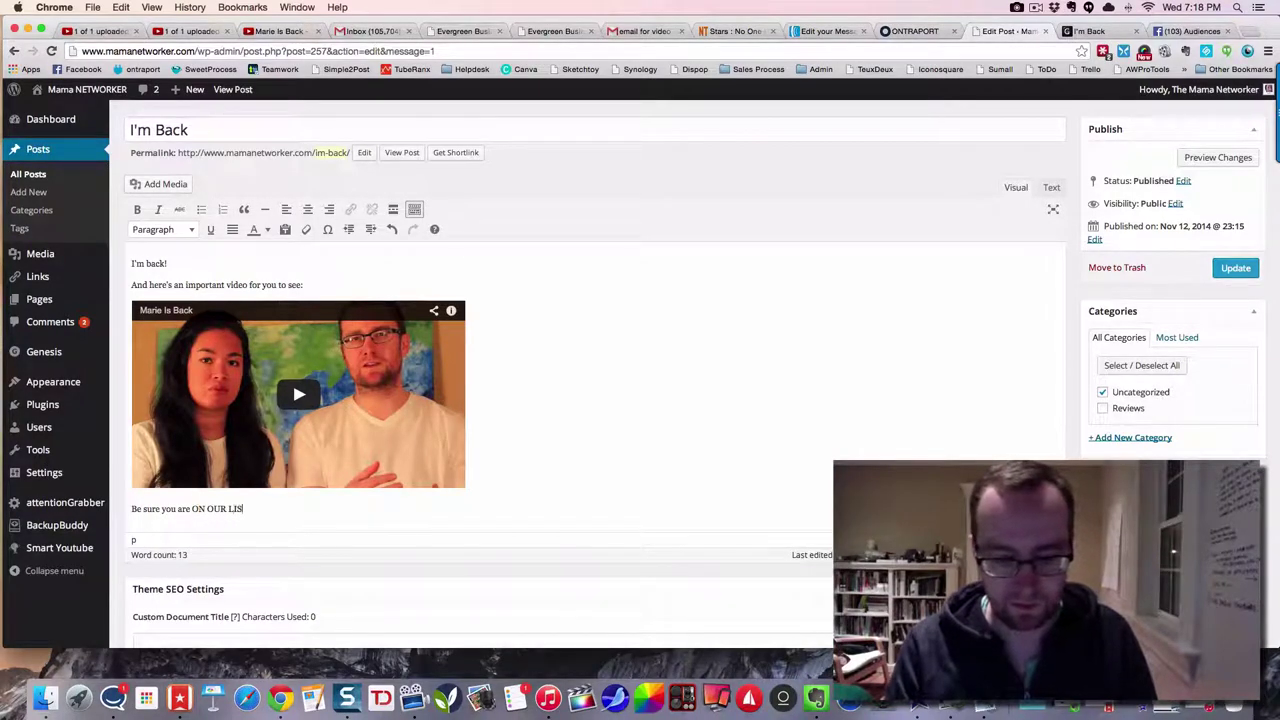
pyautogui.write('T!')
pyautogui.write('f you')
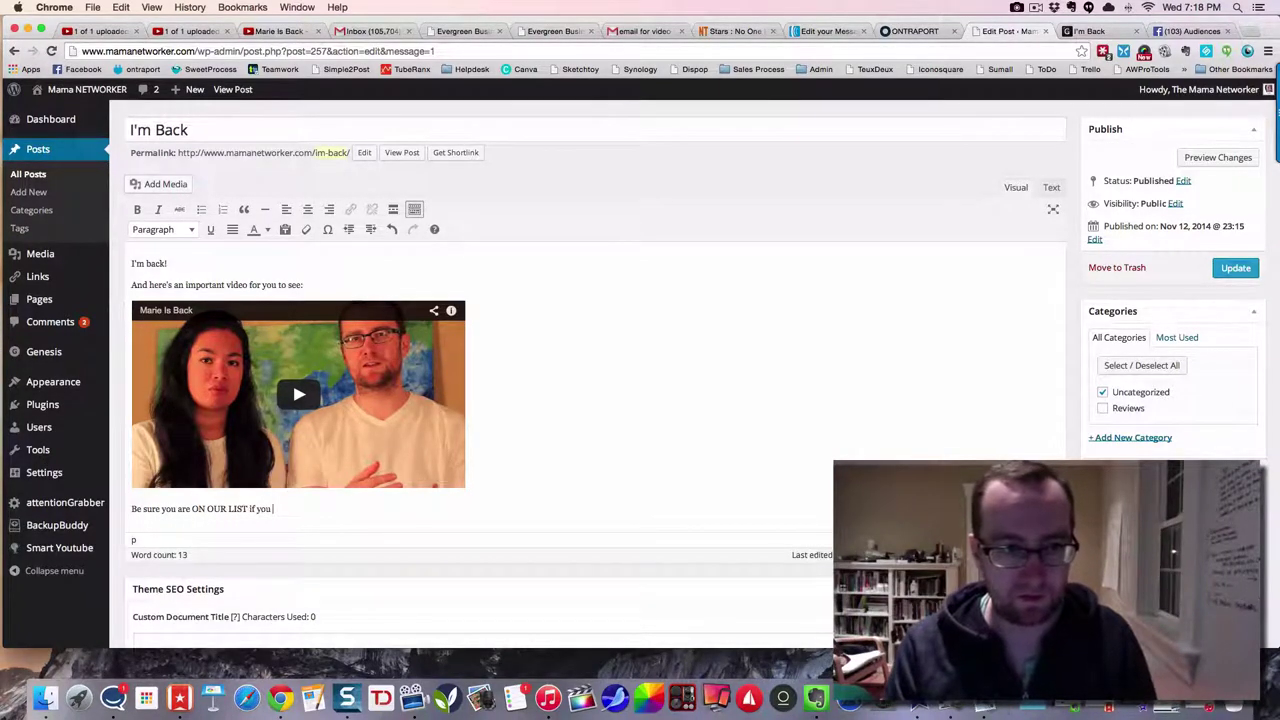
pyautogui.write(' want to get ')
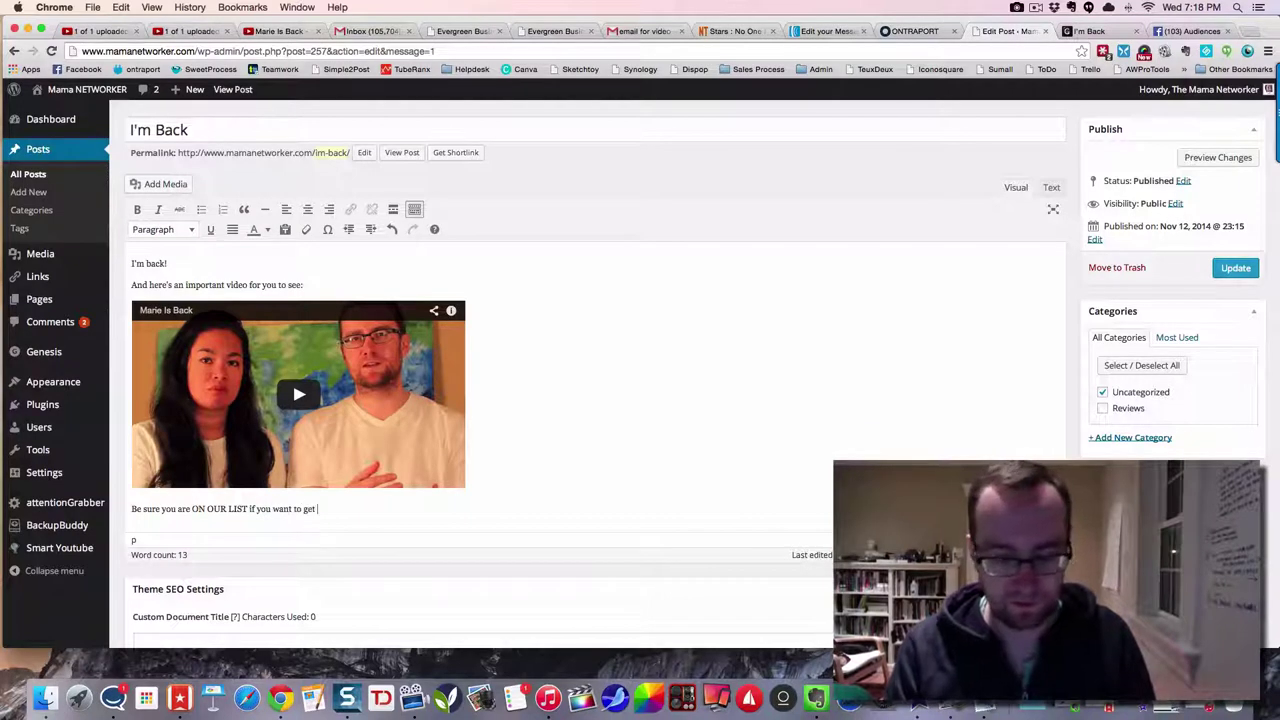
pyautogui.write('FREE access')
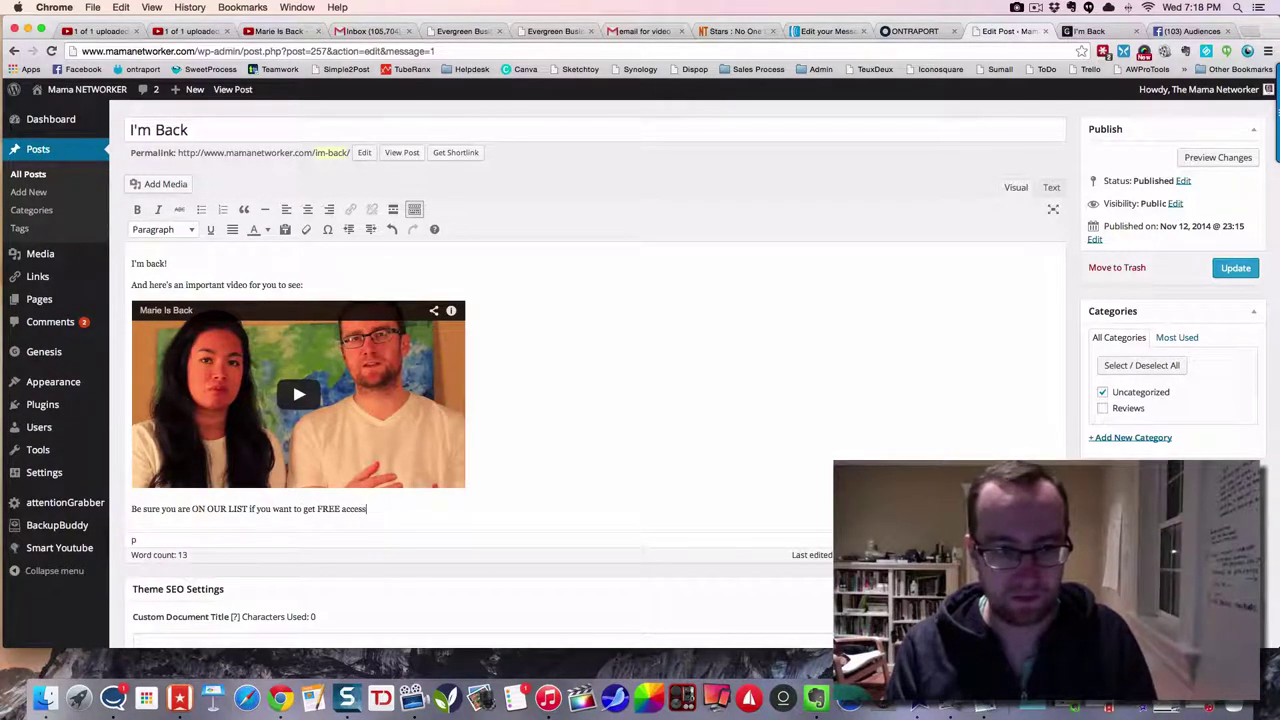
pyautogui.write(' to this train')
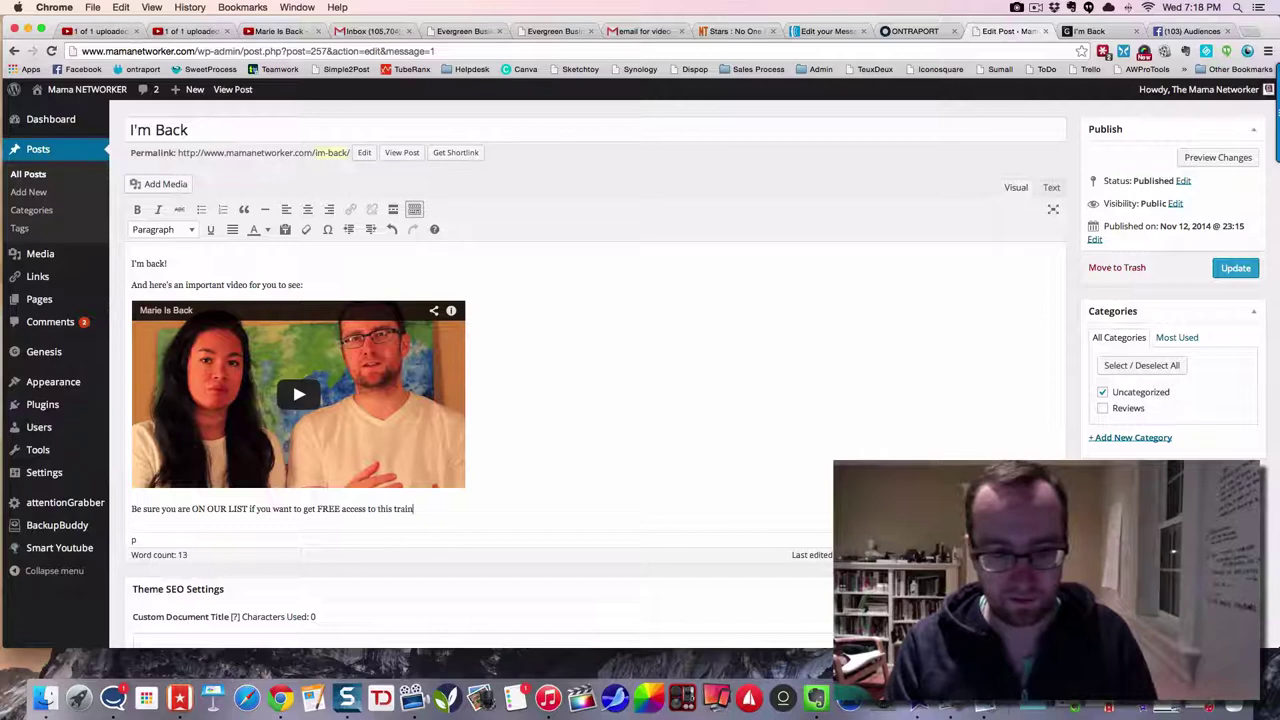
pyautogui.write('ing once we r')
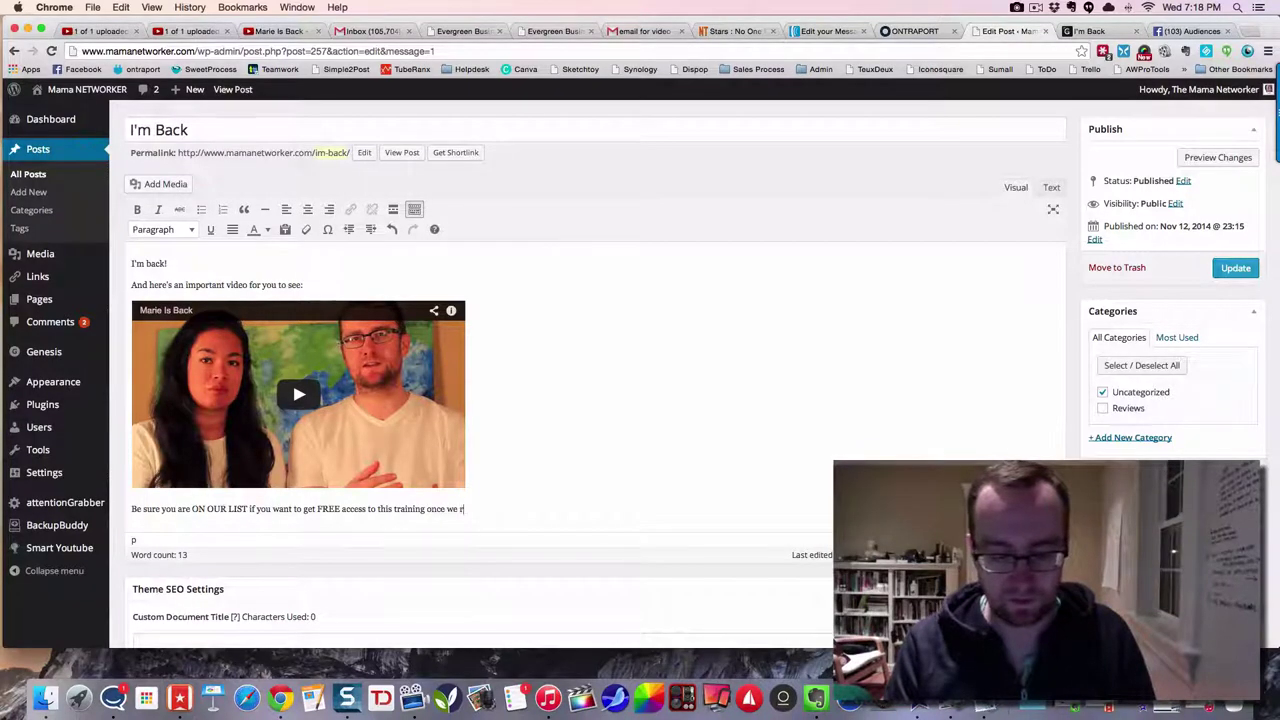
pyautogui.write('elease it')
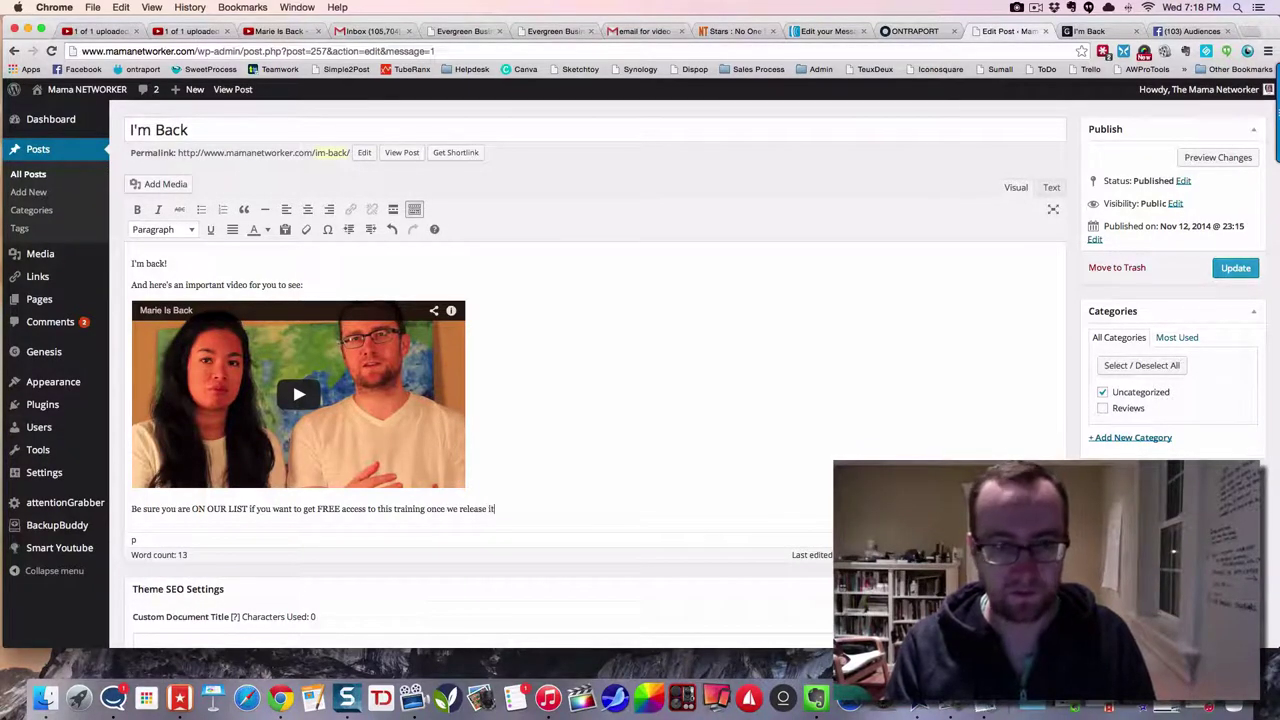
pyautogui.write('!')
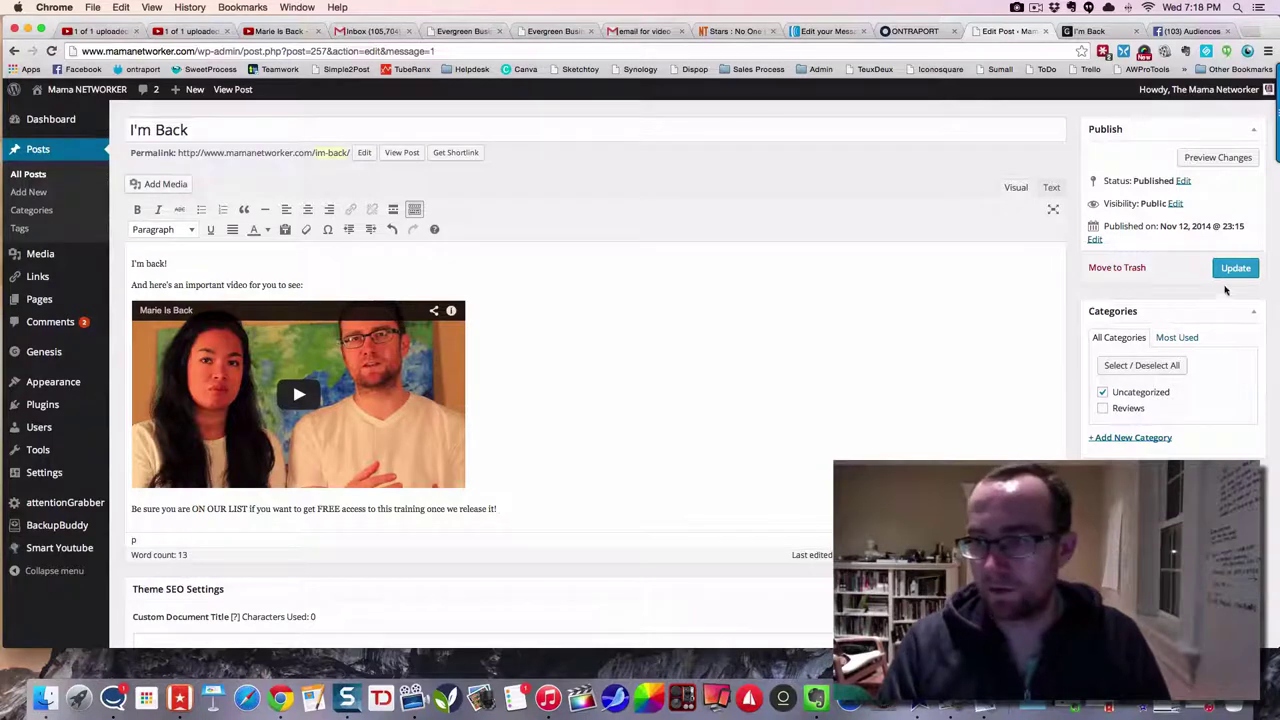
pyautogui.click(1234, 269)
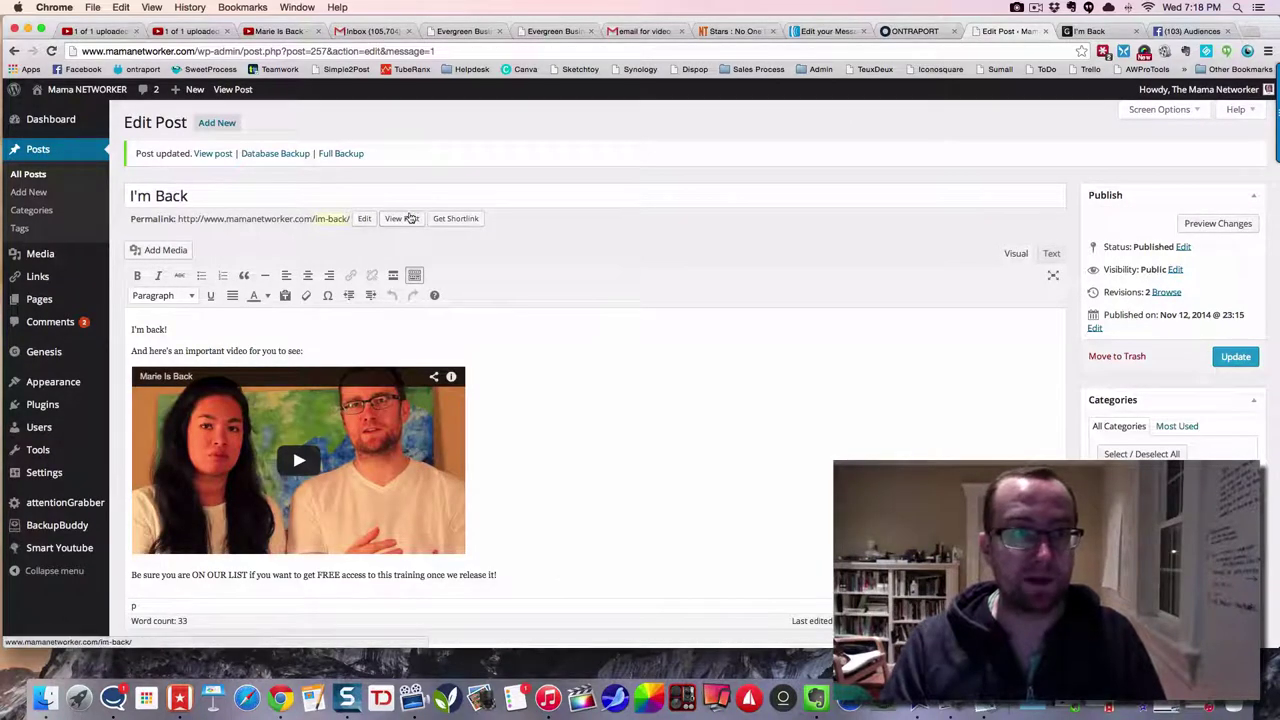
# - Paste 'Finally! New Video With Me AND Marie!' as the AWeber subject, then select the Gmail draft body
pyautogui.click(816, 32)
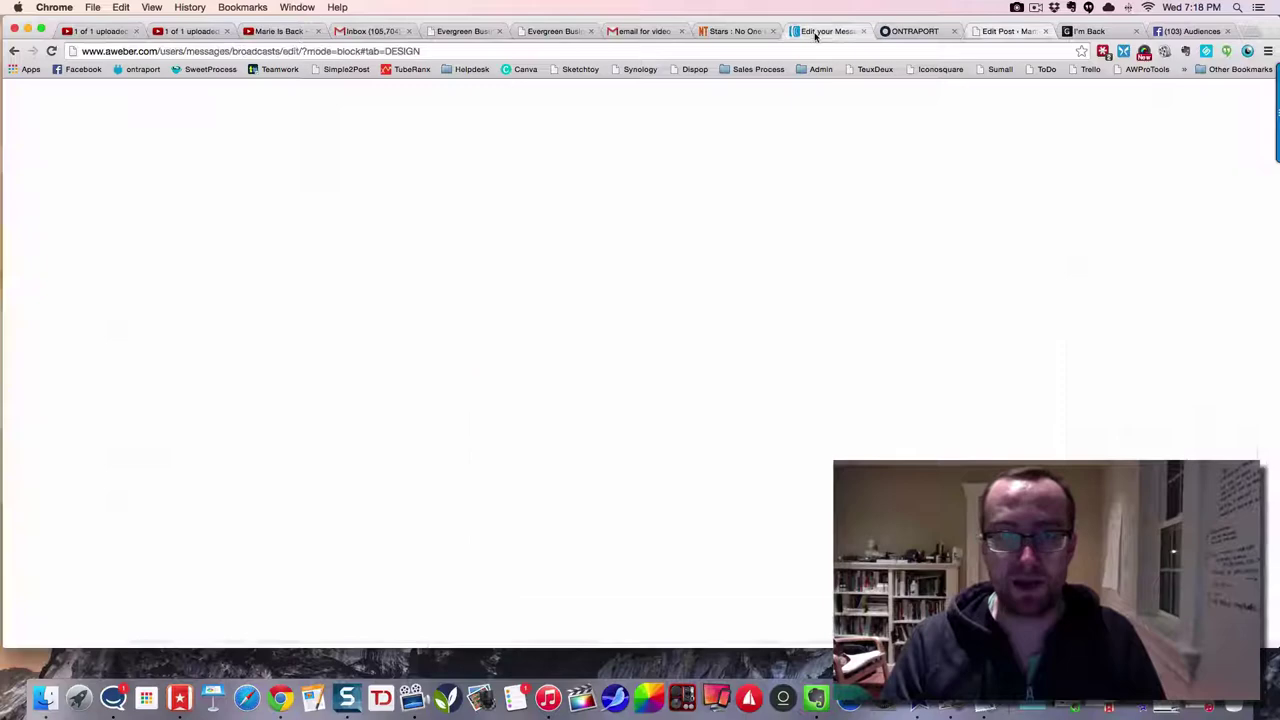
pyautogui.click(419, 333)
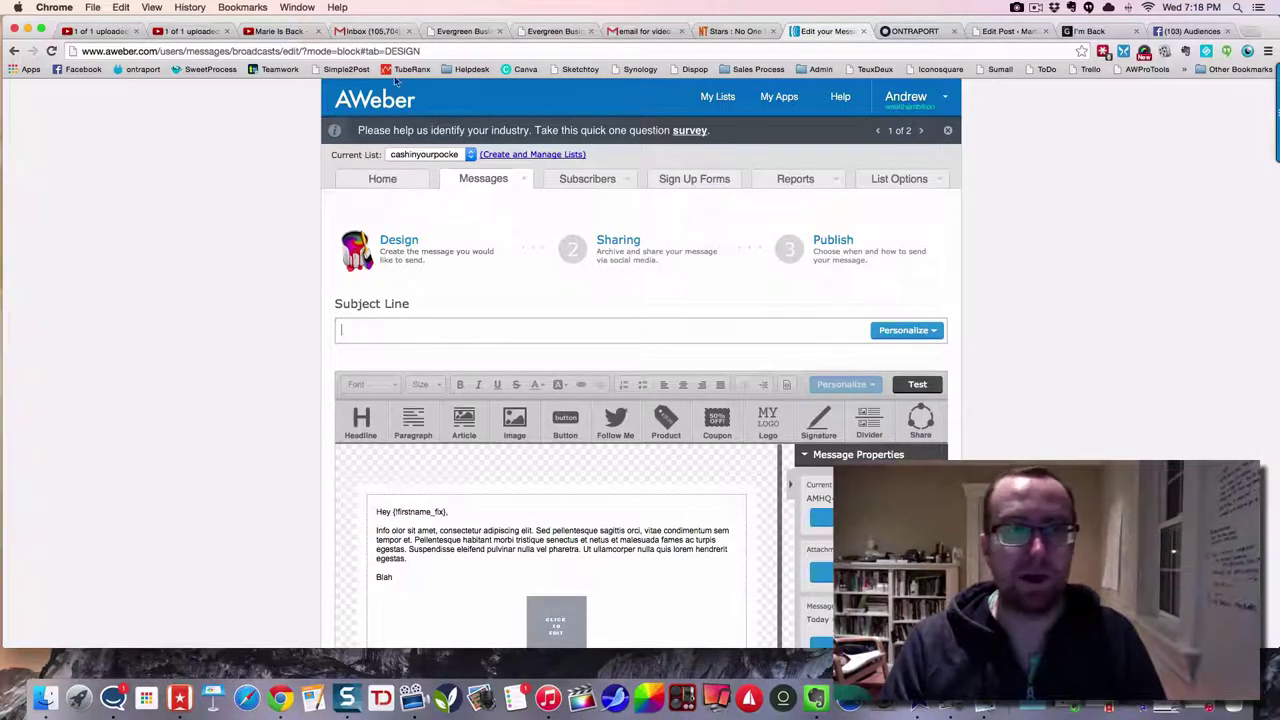
pyautogui.click(640, 31)
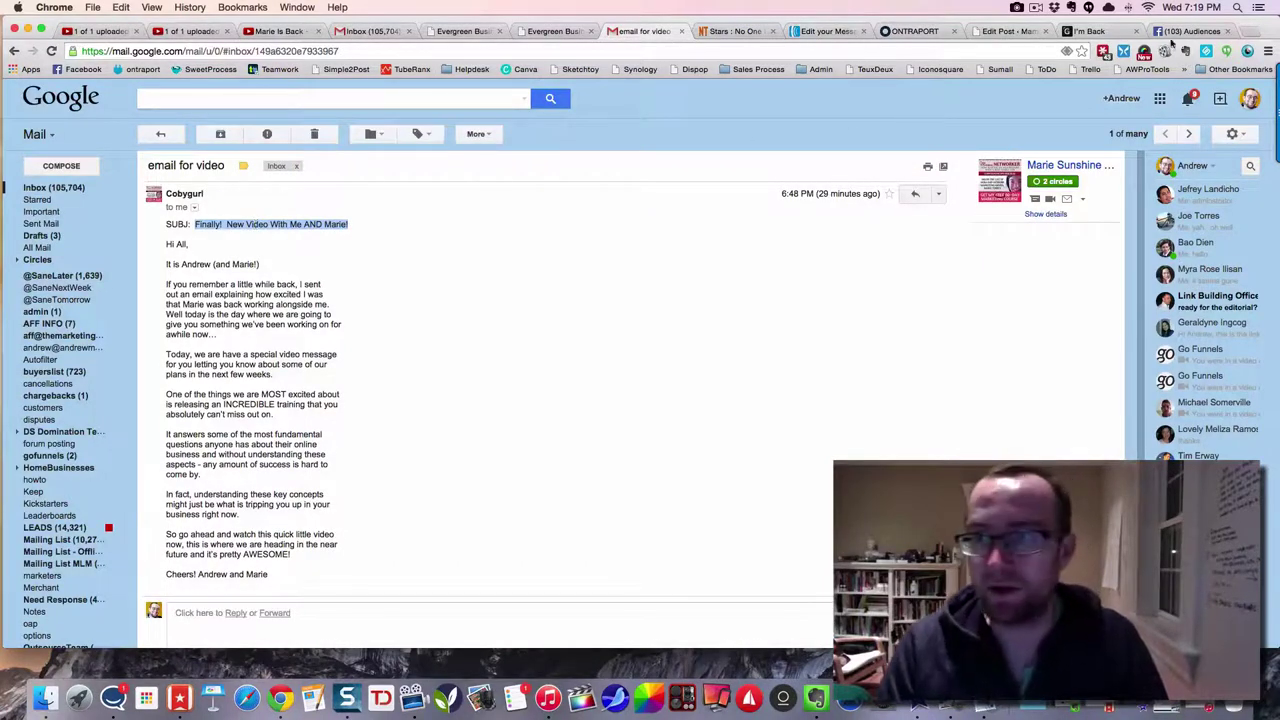
pyautogui.click(822, 31)
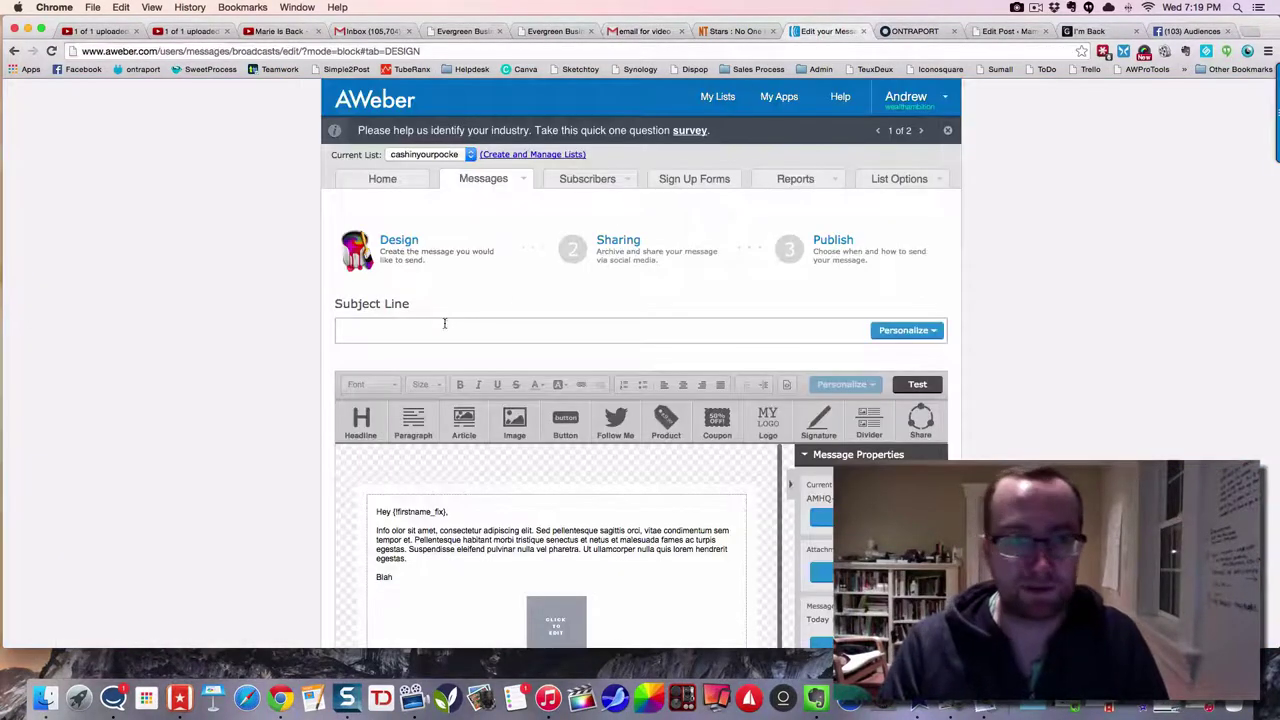
pyautogui.write('Finally! New Video With Me AND Marie!')
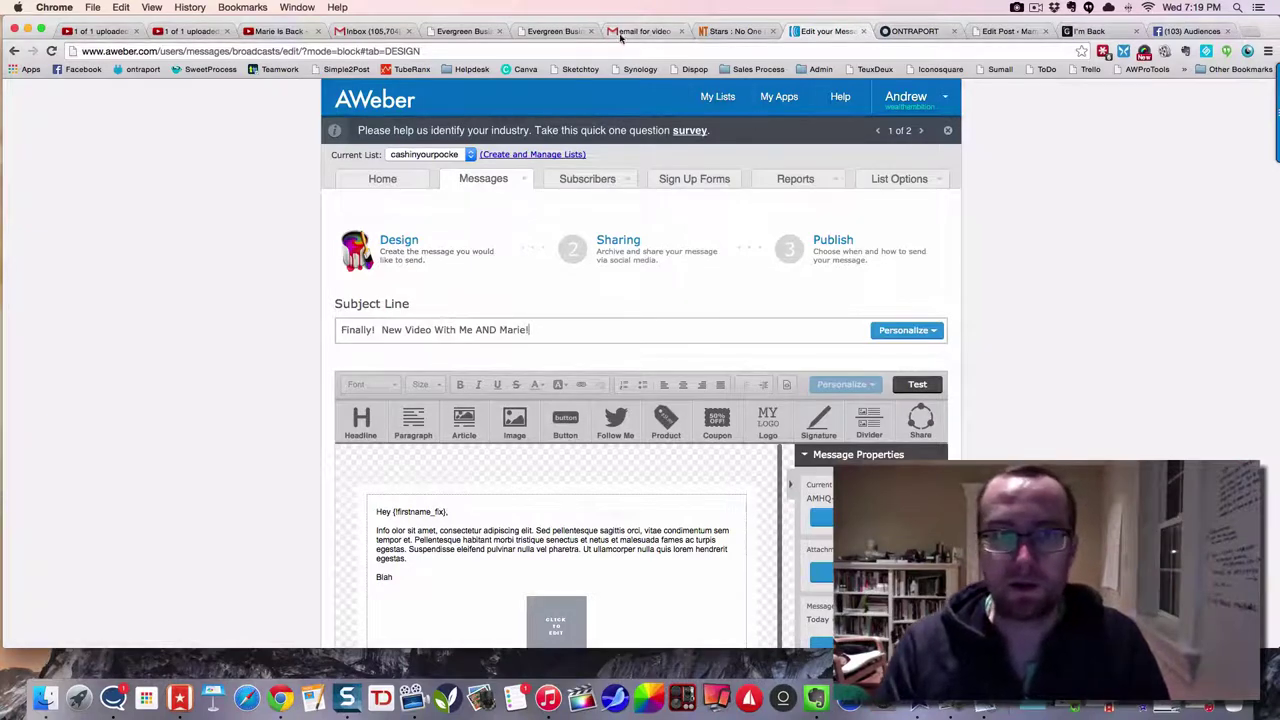
pyautogui.click(640, 31)
pyautogui.moveTo(268, 574); pyautogui.dragTo(159, 247)
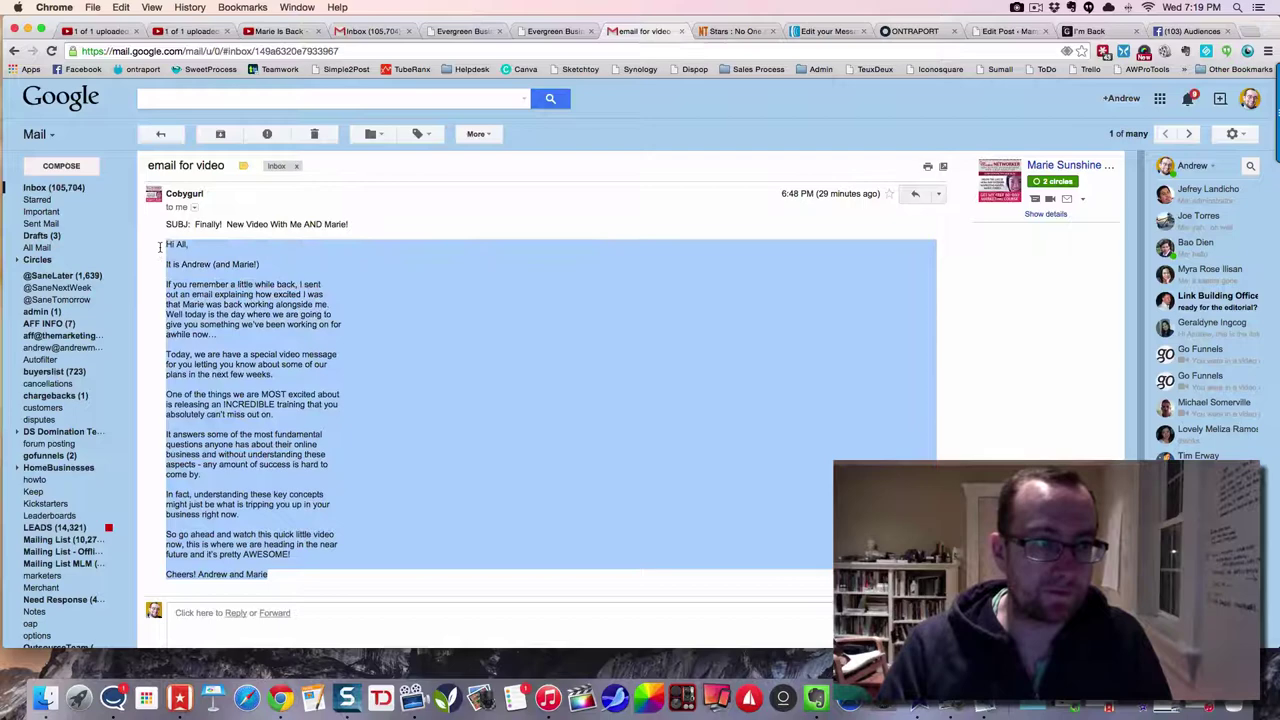
# - Replace the lorem ipsum paragraph with the Gmail email text and delete the 'Hi All,' greeting
pyautogui.click(820, 31)
pyautogui.click(440, 530)
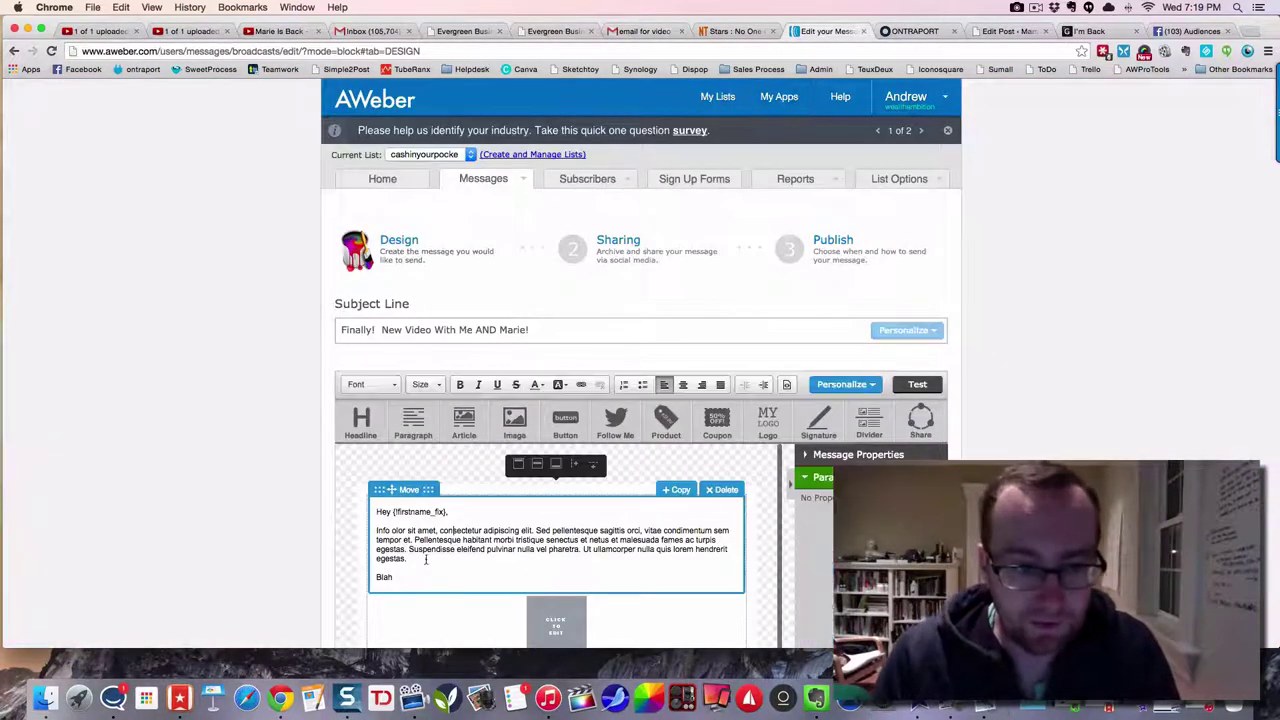
pyautogui.moveTo(406, 578); pyautogui.dragTo(374, 530)
pyautogui.press('super+c')
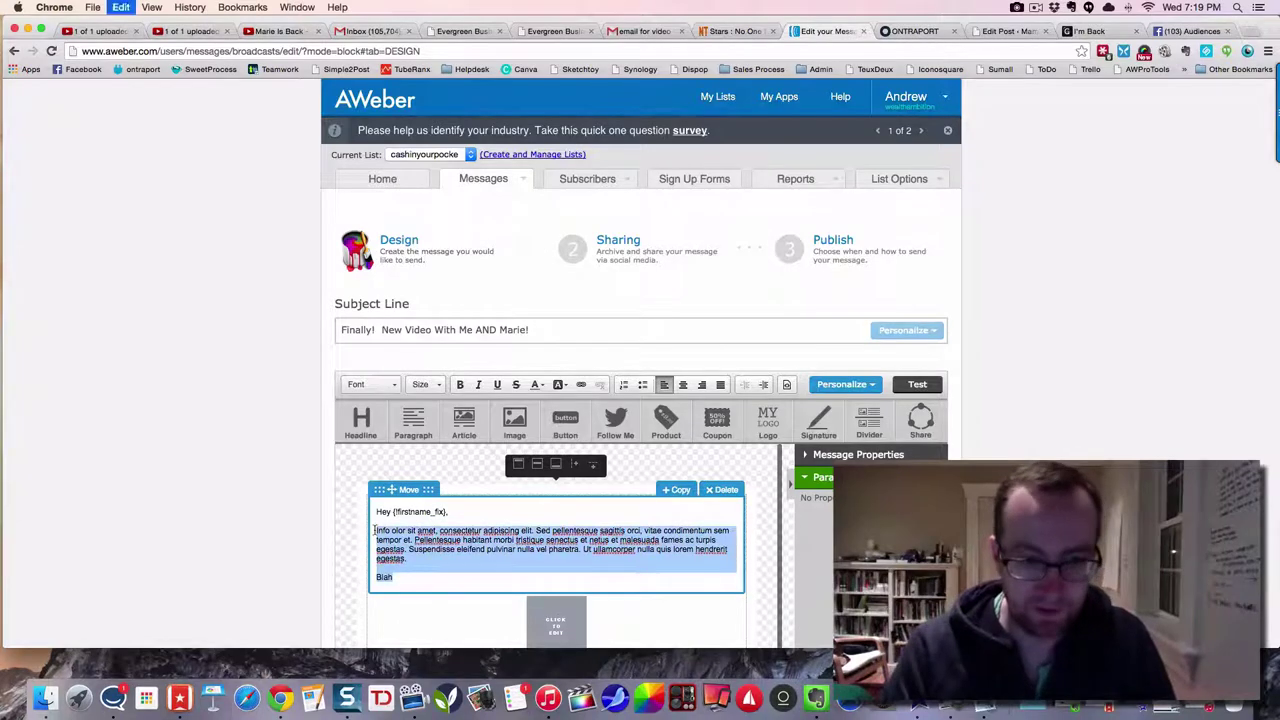
pyautogui.press('super+v')
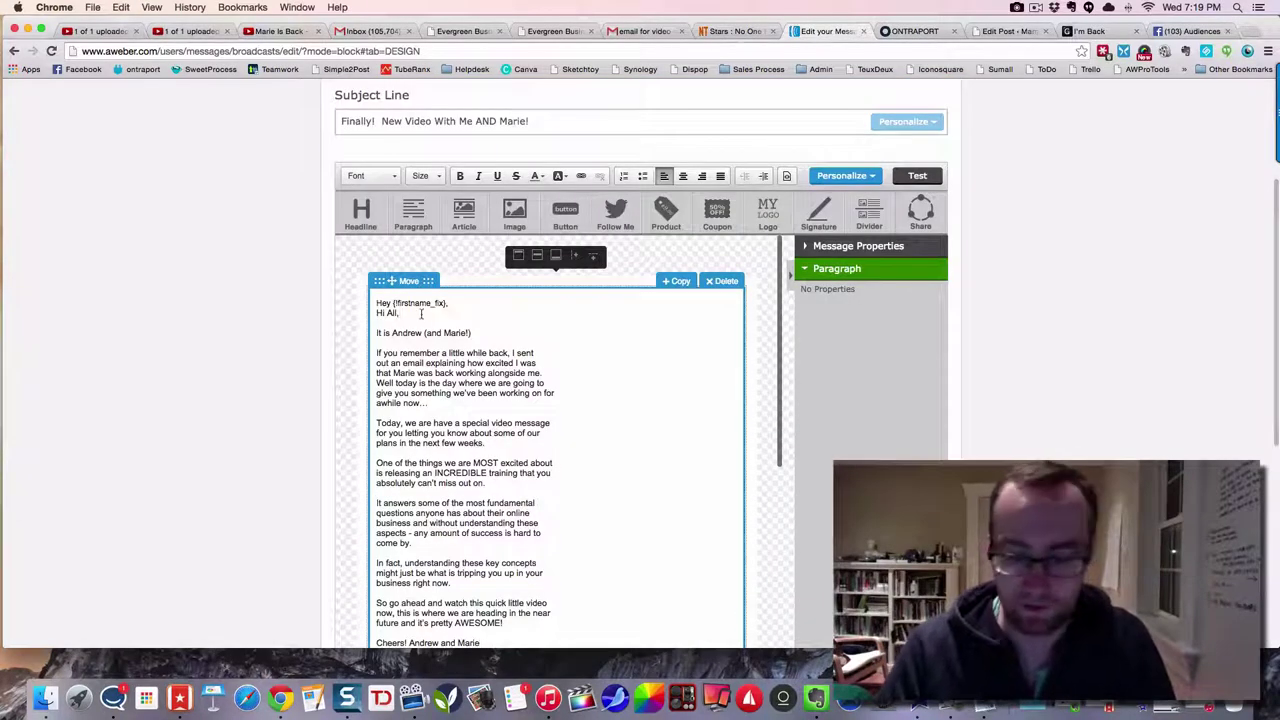
pyautogui.press('BackSpace')
pyautogui.press('BackSpace')
pyautogui.press('BackSpace')
pyautogui.press('BackSpace')
pyautogui.press('BackSpace')
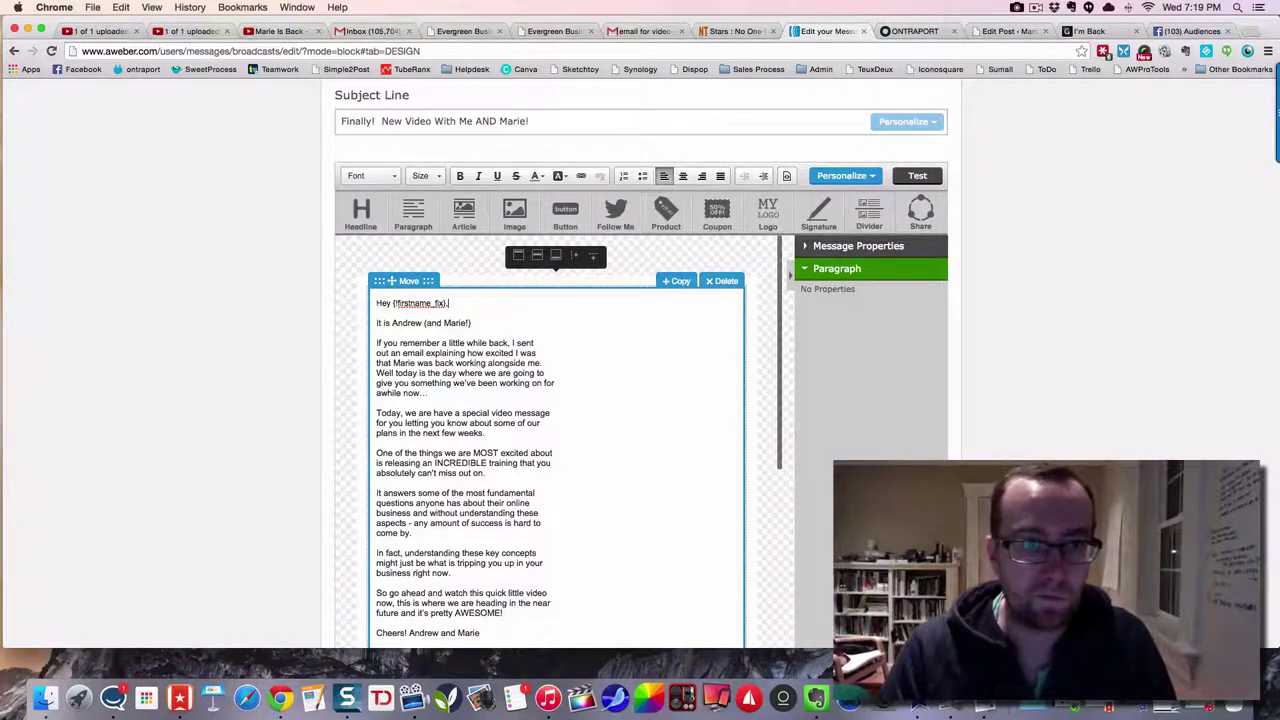
# - Move the email's second half into the block below the image placeholder
pyautogui.scroll(-3, 484, 372)
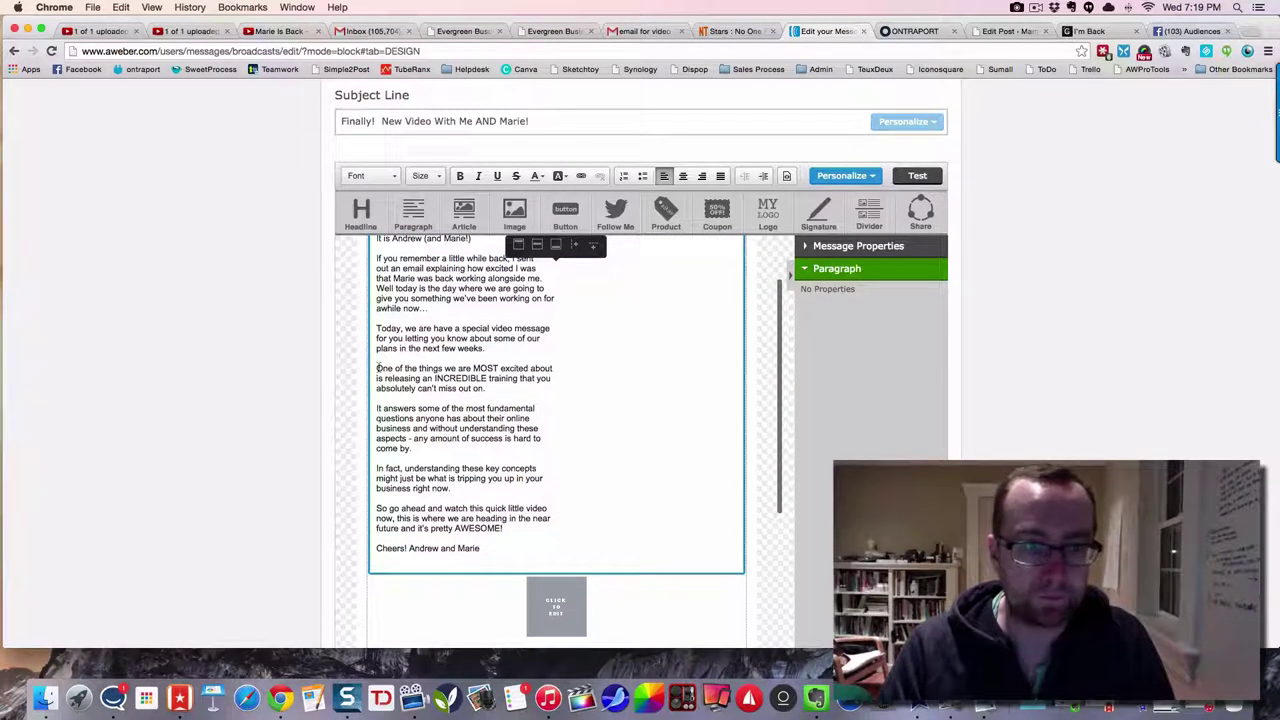
pyautogui.moveTo(378, 368); pyautogui.dragTo(510, 546)
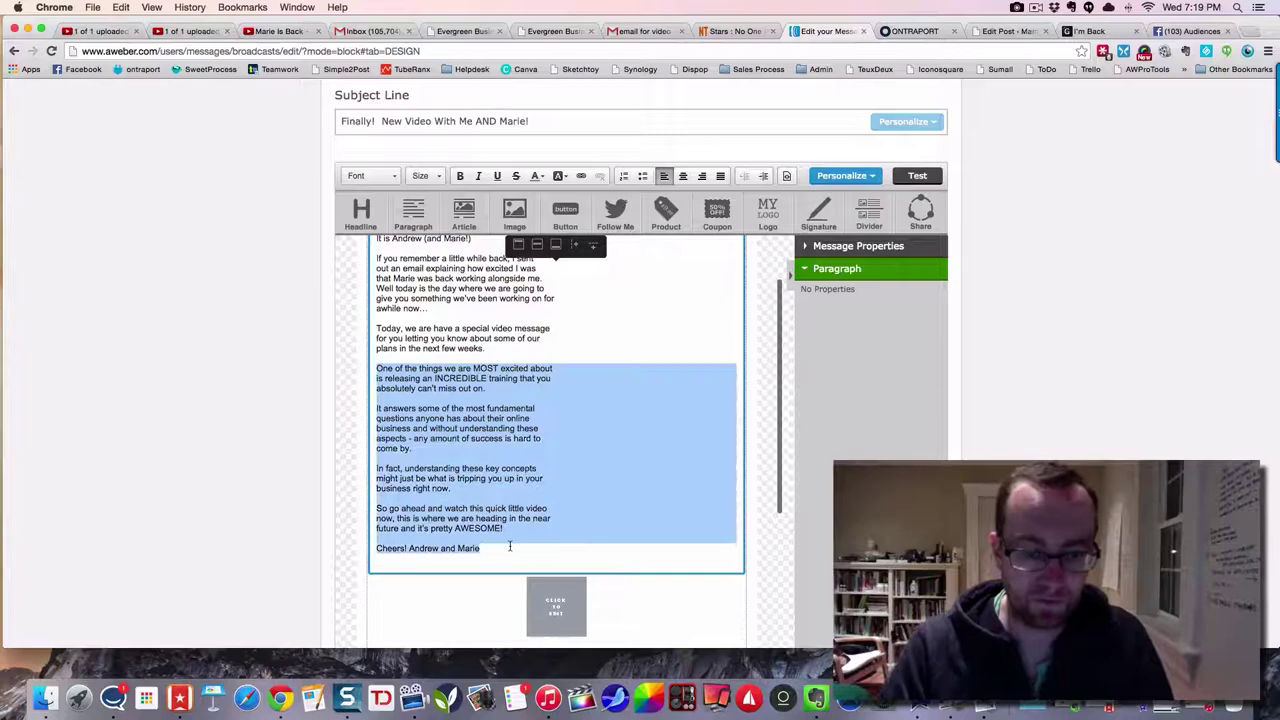
pyautogui.press('BackSpace')
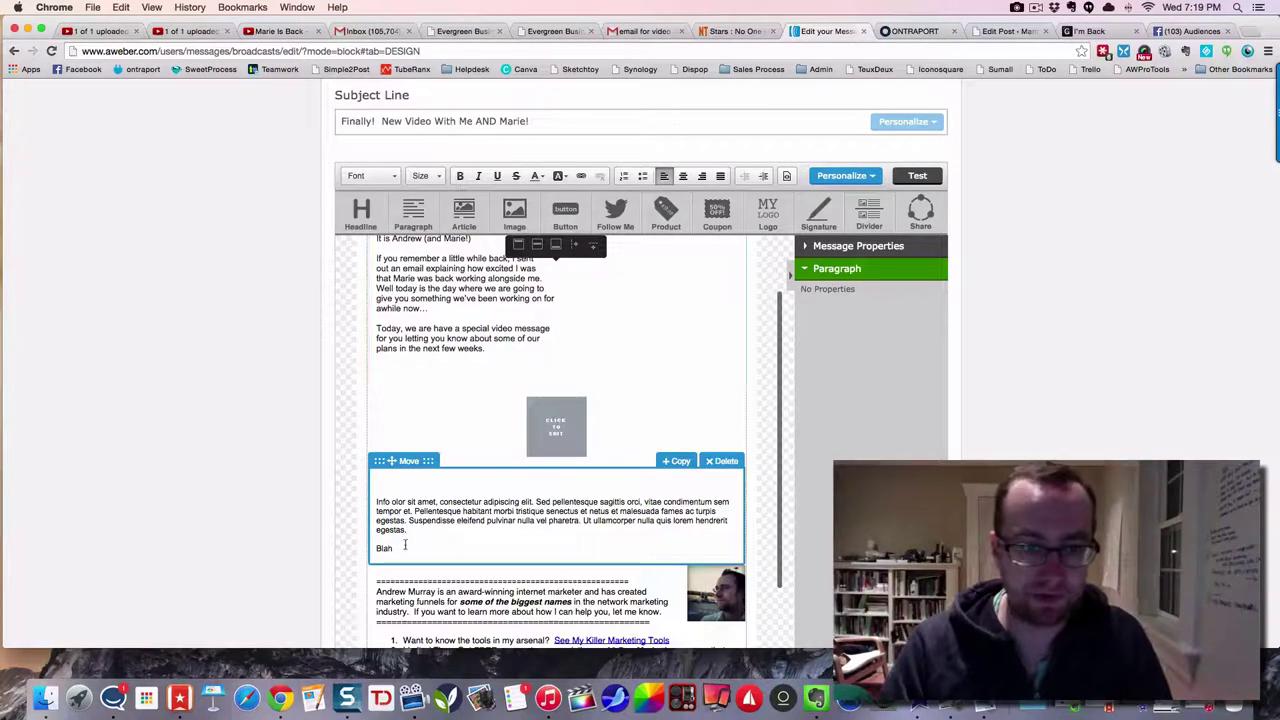
pyautogui.moveTo(405, 544); pyautogui.dragTo(376, 498)
pyautogui.press('BackSpace')
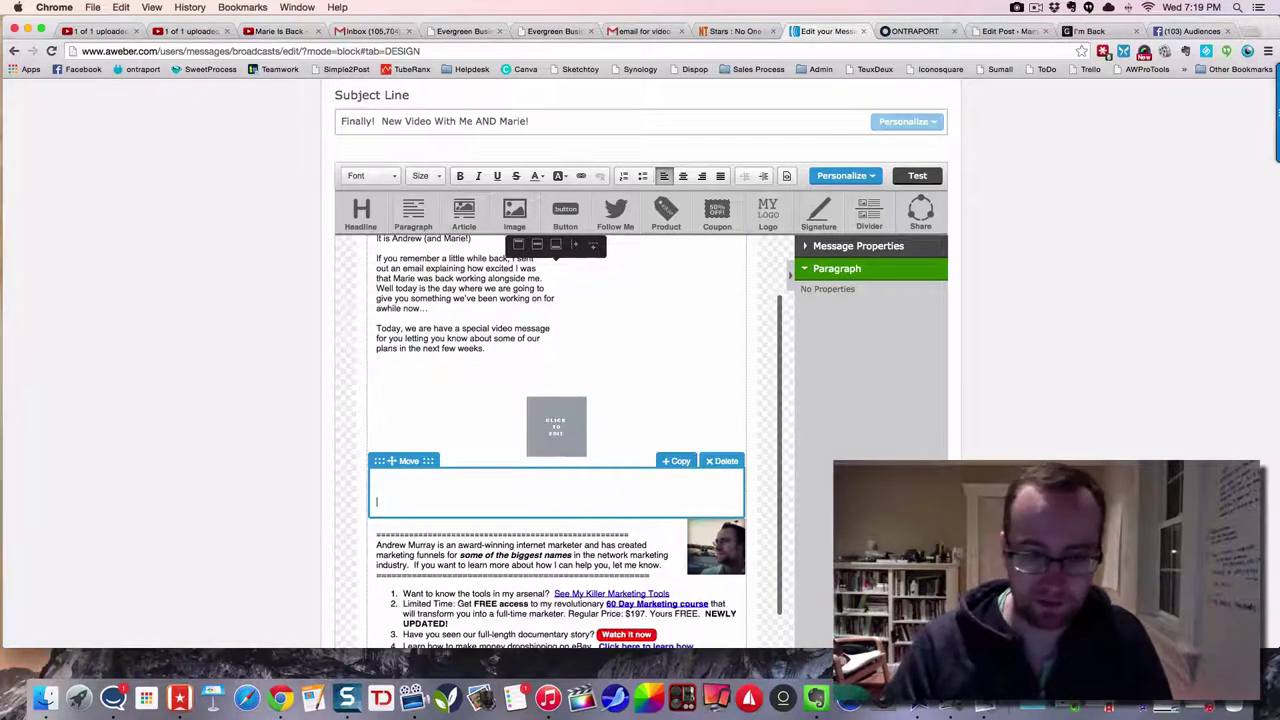
pyautogui.press('super+v')
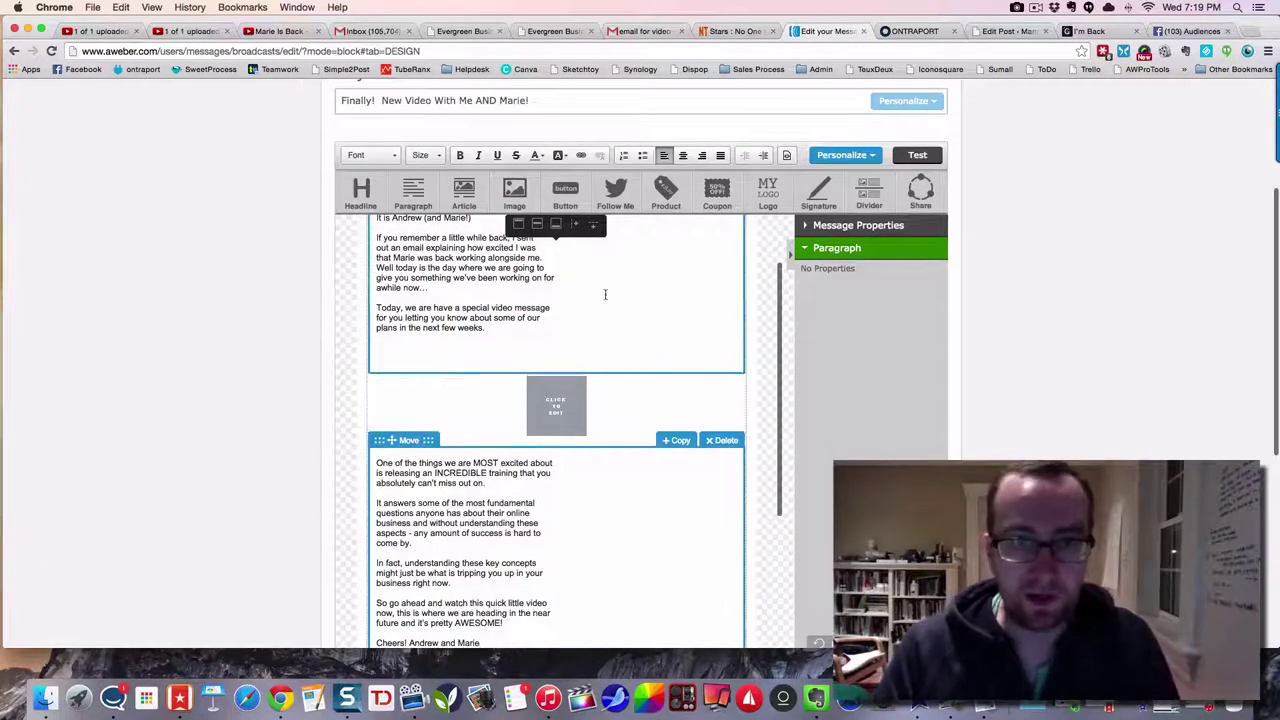
# - Capture an 841 x 508 region around the Marie Is Back video player with Snagit
pyautogui.click(278, 31)
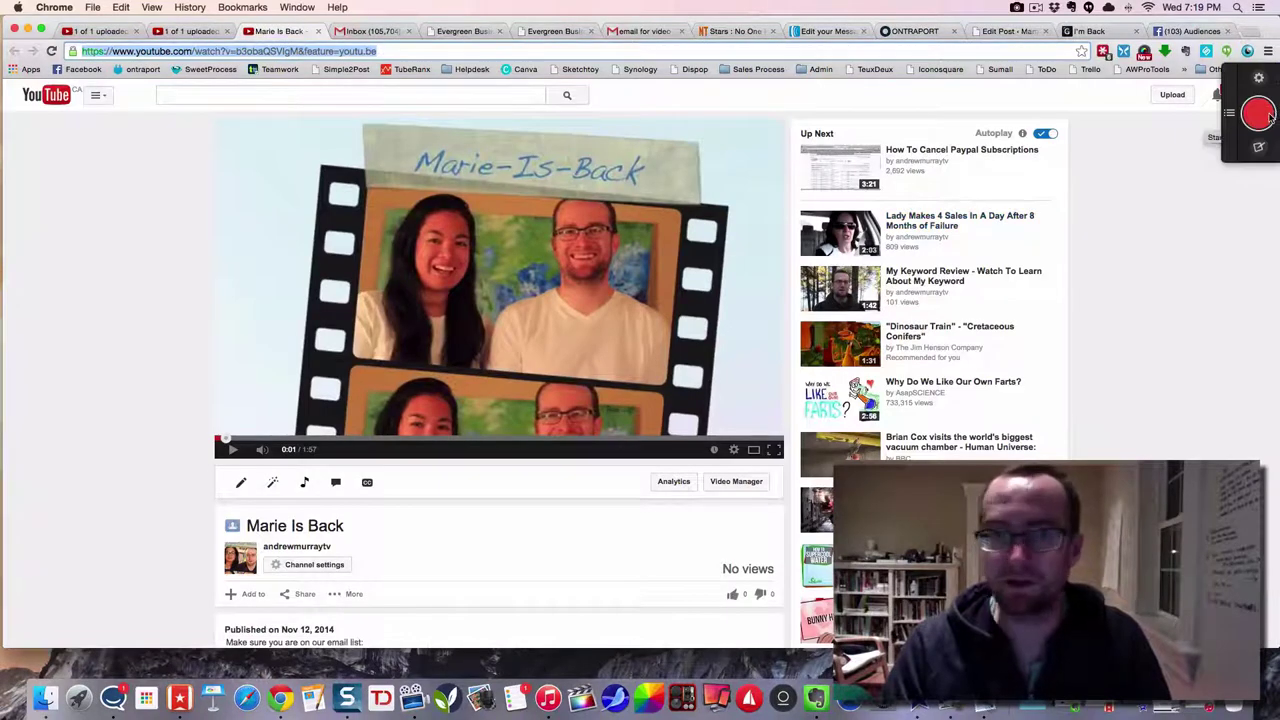
pyautogui.hotkey('ctrl', 'shift', 'c')
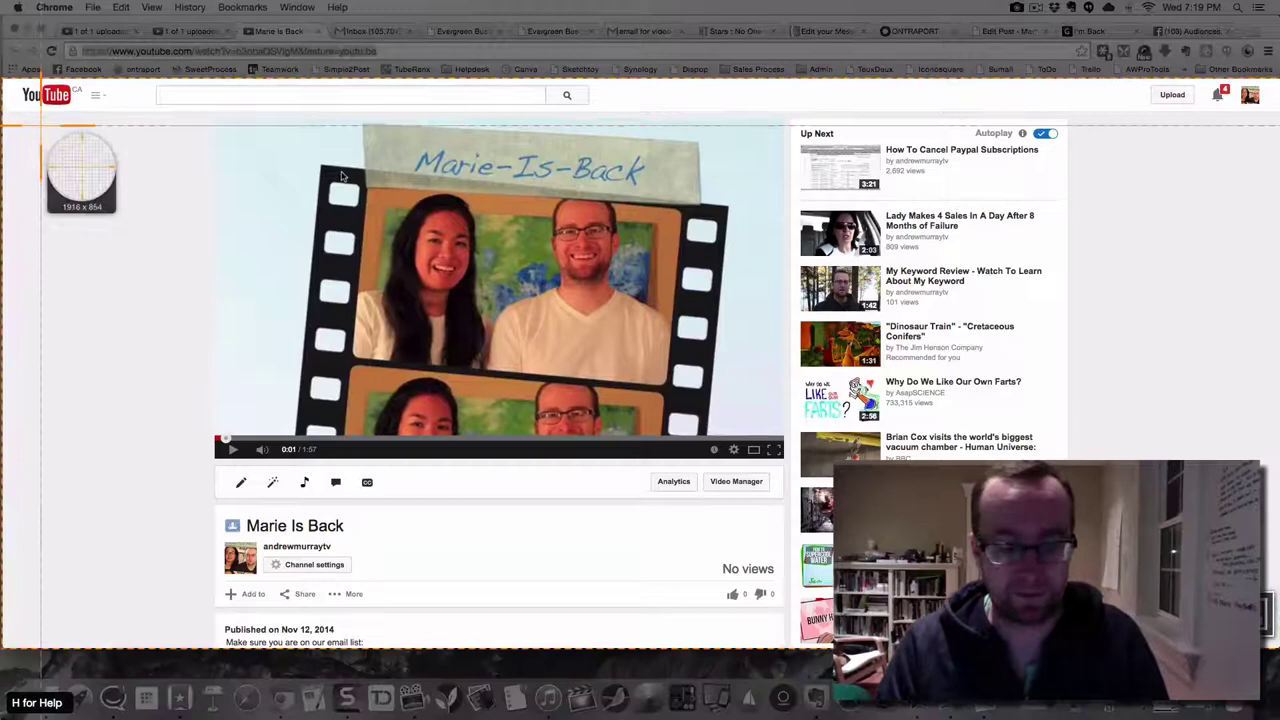
pyautogui.press('Escape')
pyautogui.click(1258, 115)
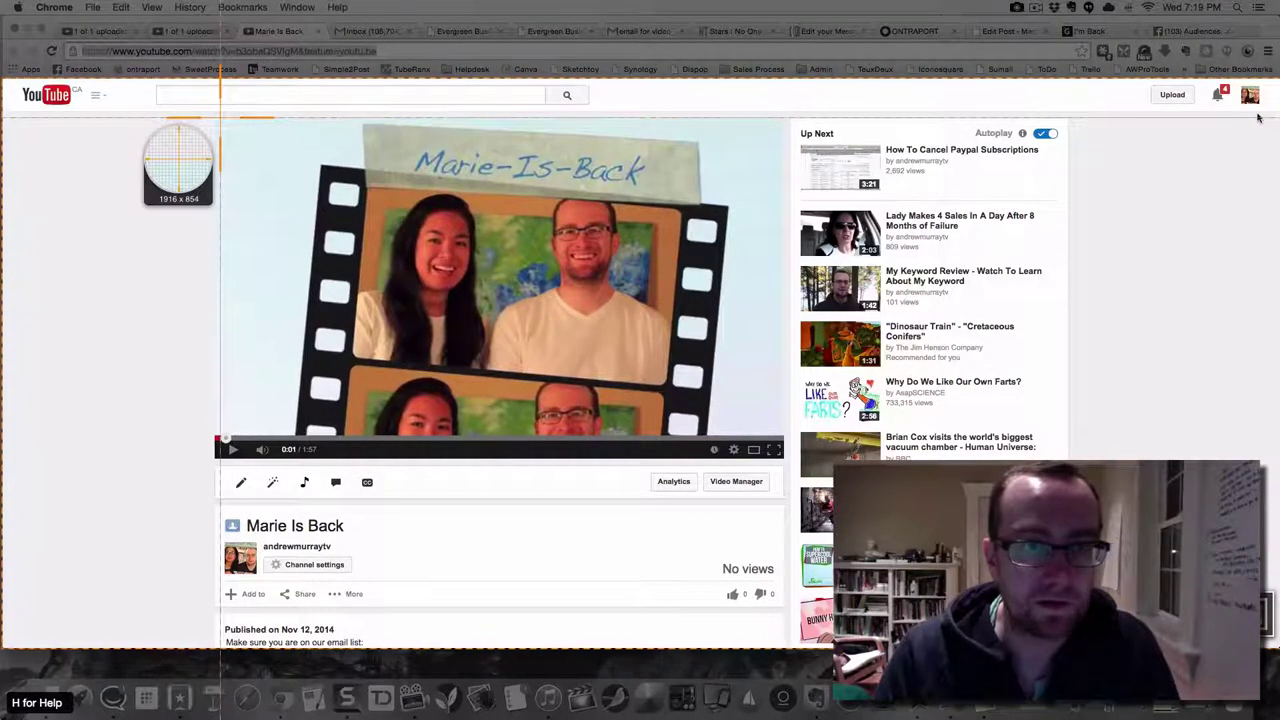
pyautogui.moveTo(220, 117); pyautogui.dragTo(779, 455)
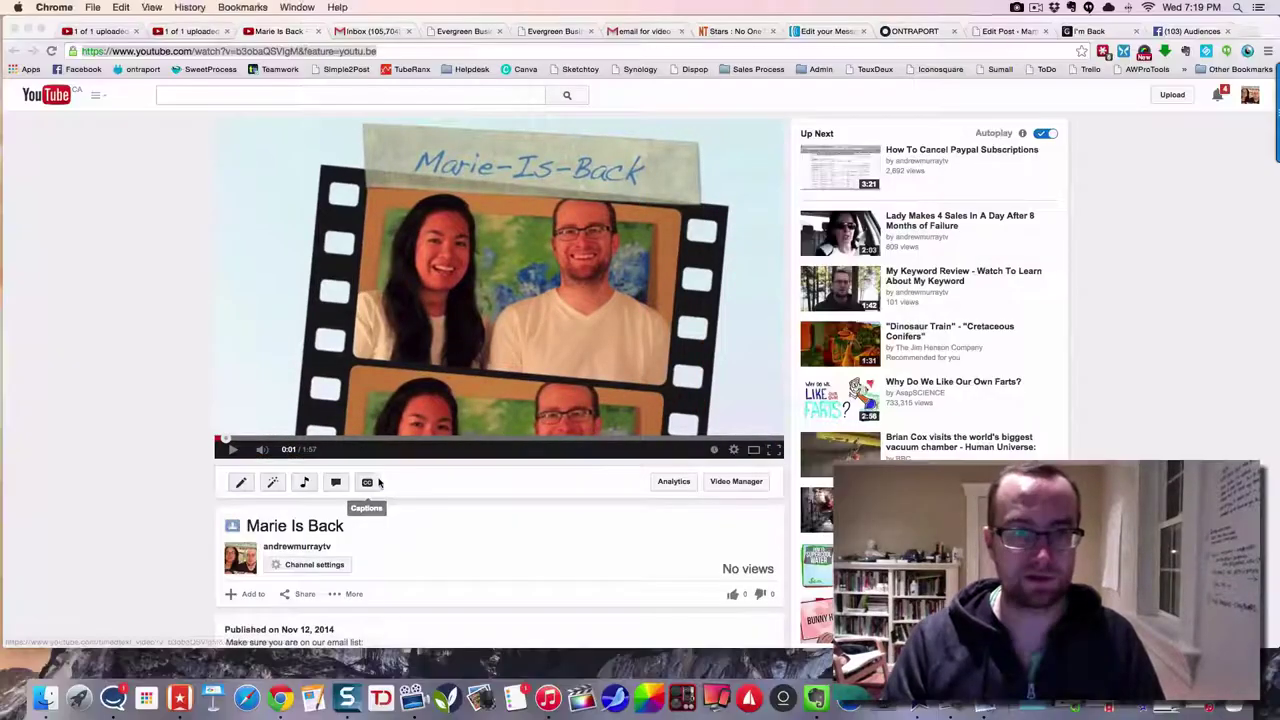
pyautogui.click(367, 487)
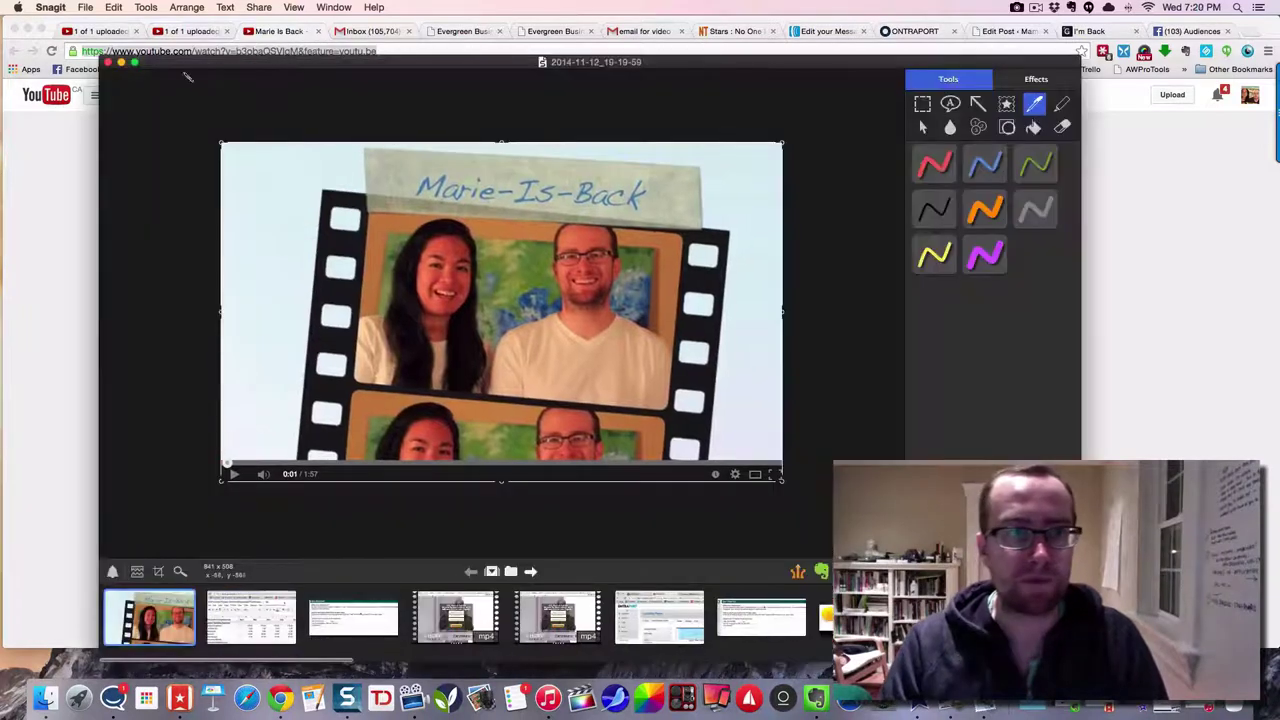
# - Save the Snagit video capture to the Desktop as the JPEG 'screenshot1' and go back to AWeber
pyautogui.click(87, 8)
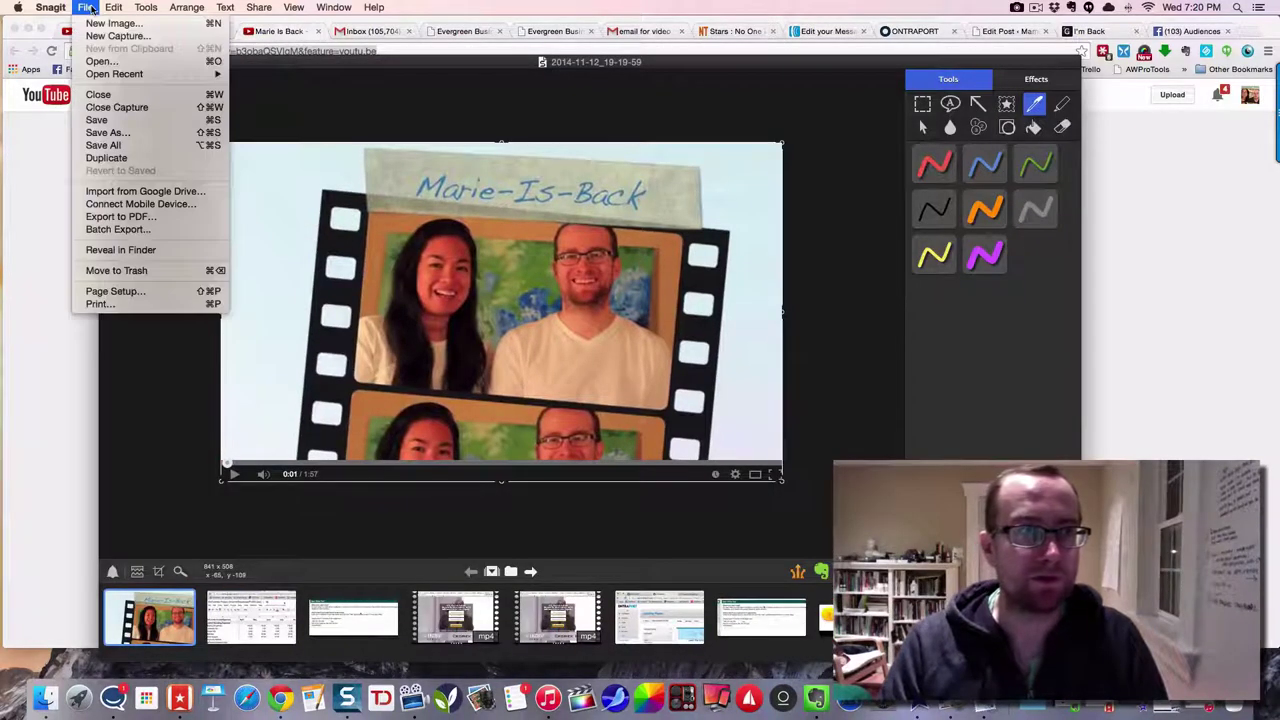
pyautogui.click(118, 133)
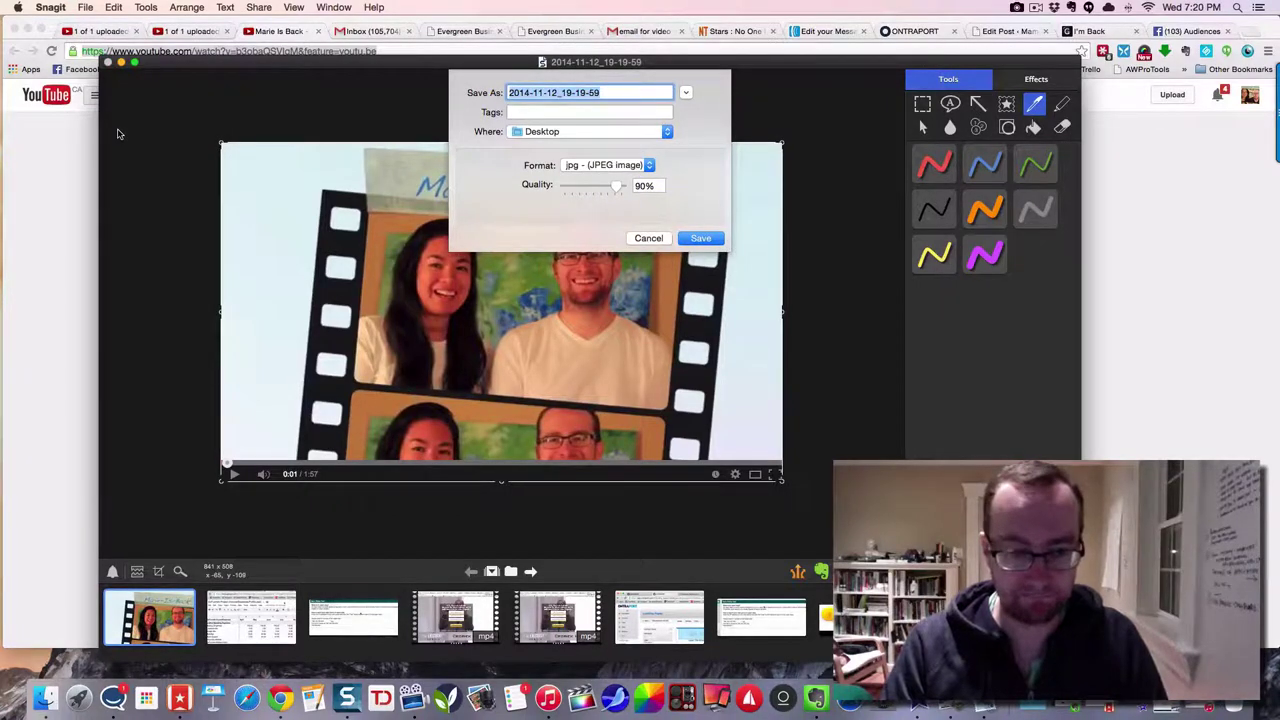
pyautogui.write('scr')
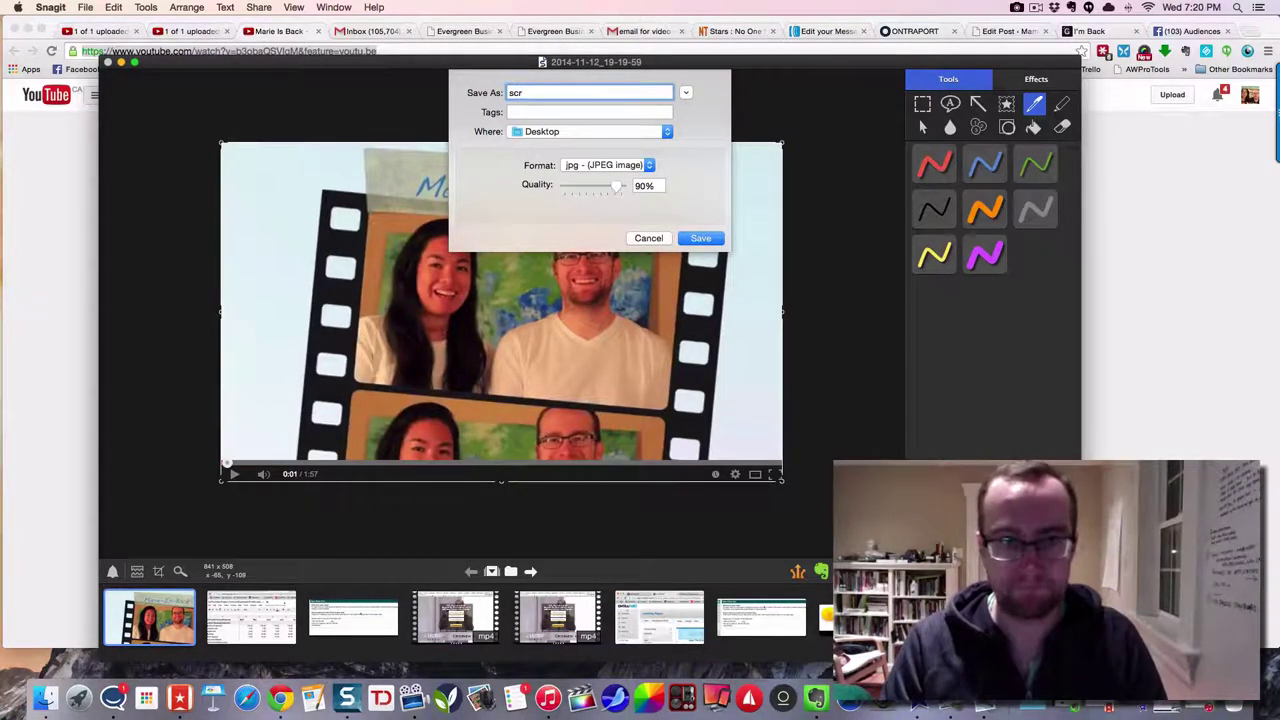
pyautogui.write('eenshot')
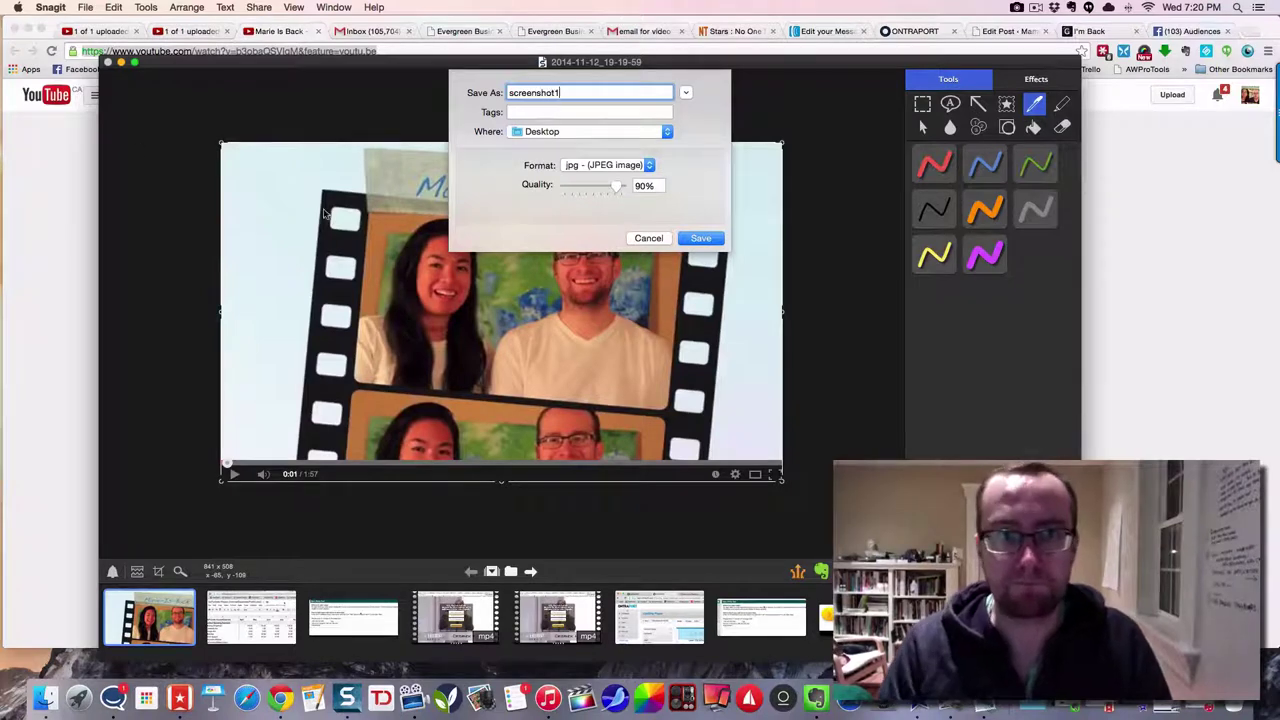
pyautogui.write('1')
pyautogui.click(708, 243)
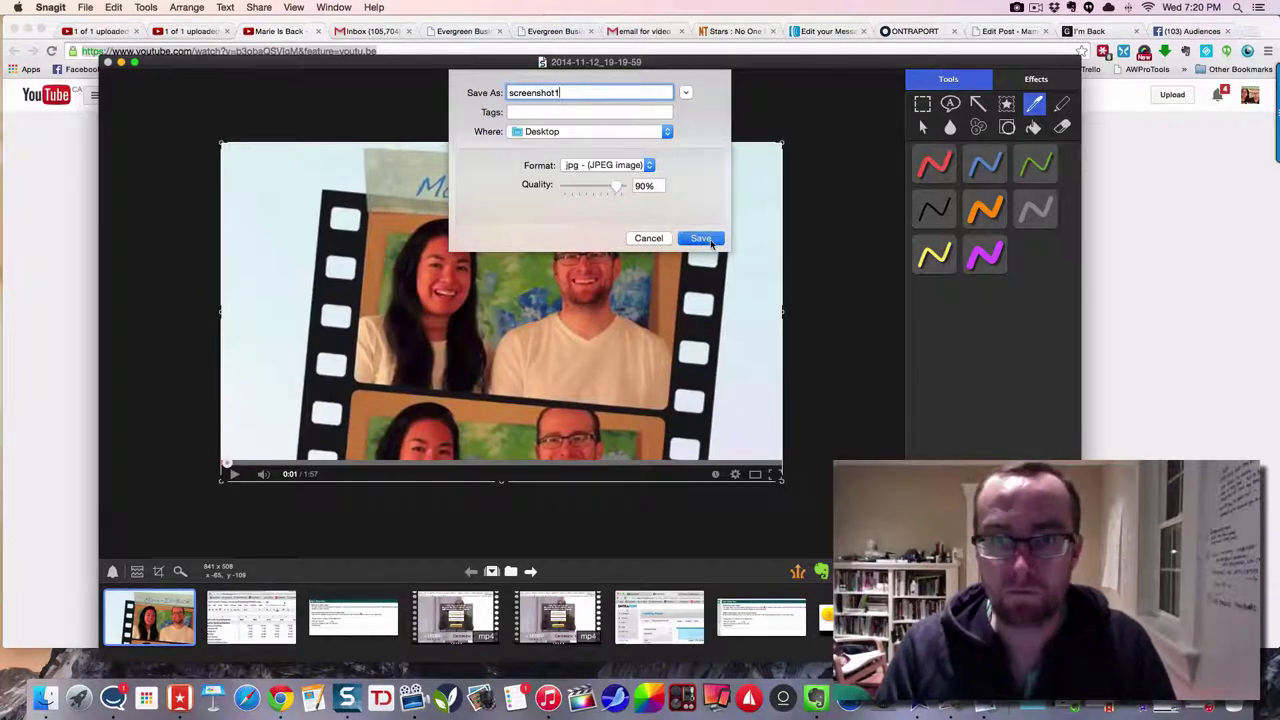
pyautogui.click(820, 31)
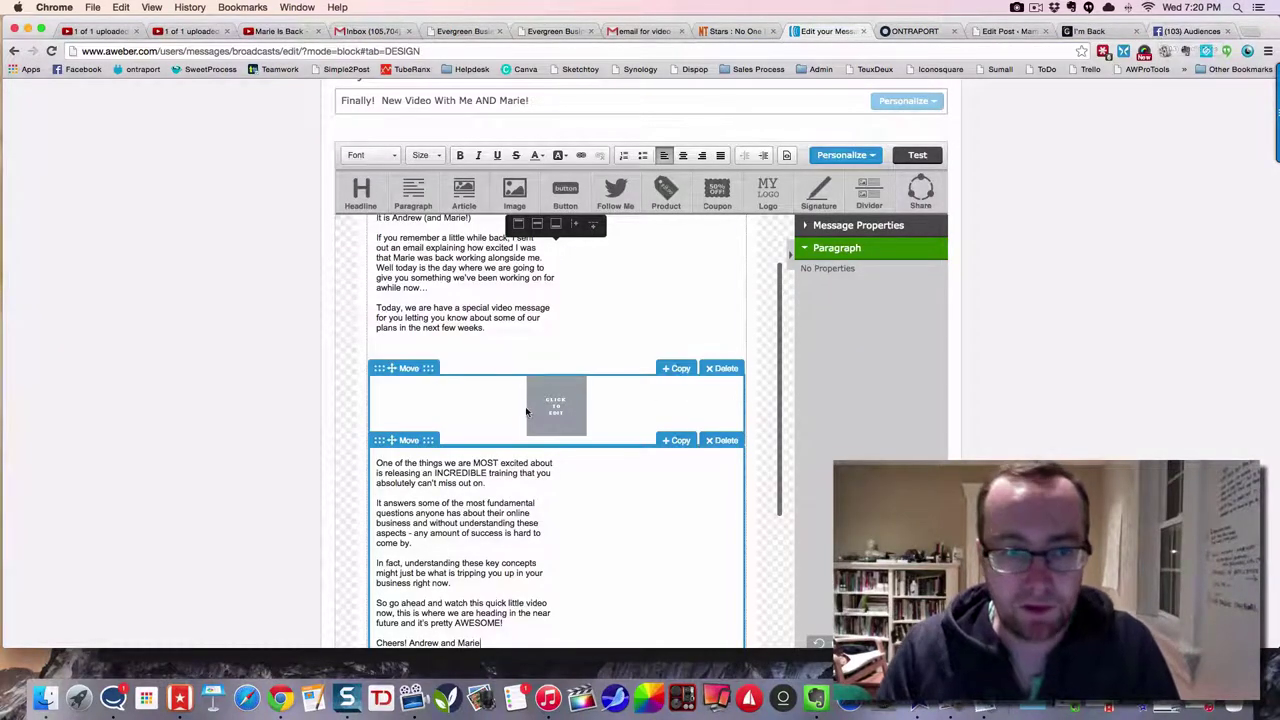
# - Upload screenshot1 from the Desktop into the empty image block
pyautogui.click(531, 406)
pyautogui.click(873, 285)
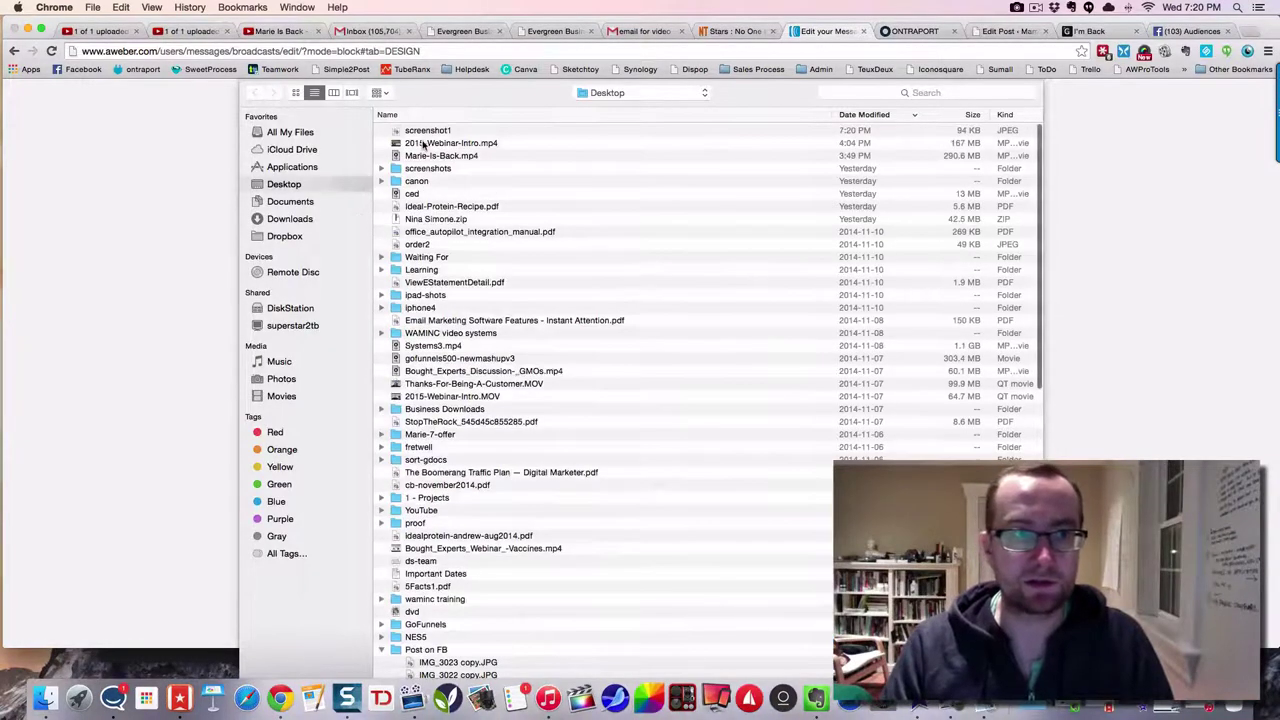
pyautogui.click(427, 131)
pyautogui.doubleClick(427, 131)
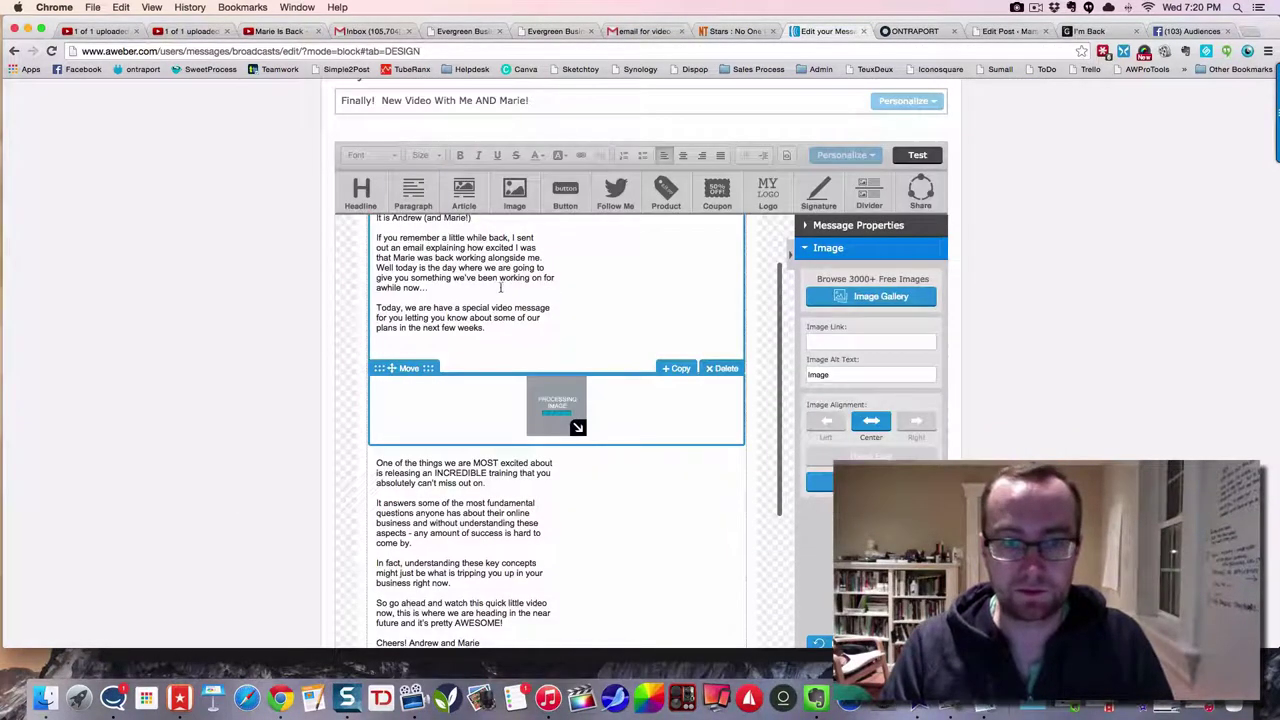
# - Link the image to the published I'm Back blog post's web address
pyautogui.click(825, 341)
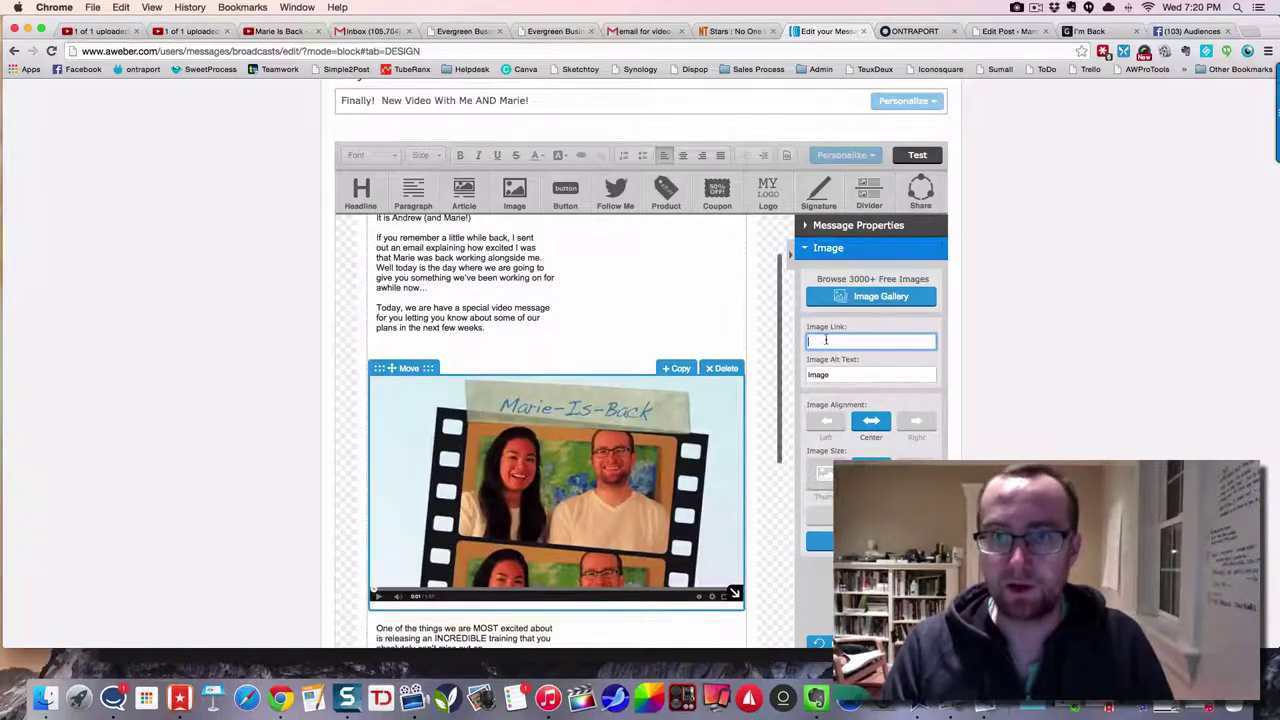
pyautogui.click(1090, 31)
pyautogui.click(207, 50)
pyautogui.press('super+c')
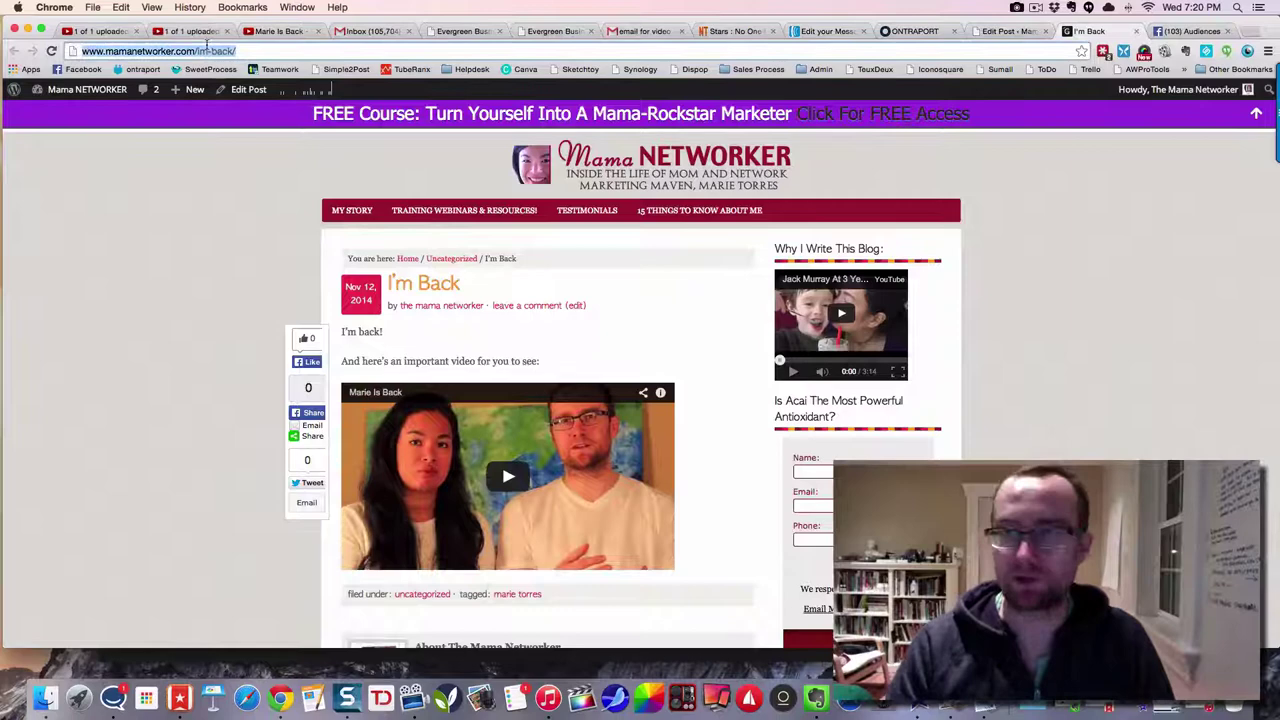
pyautogui.click(1005, 32)
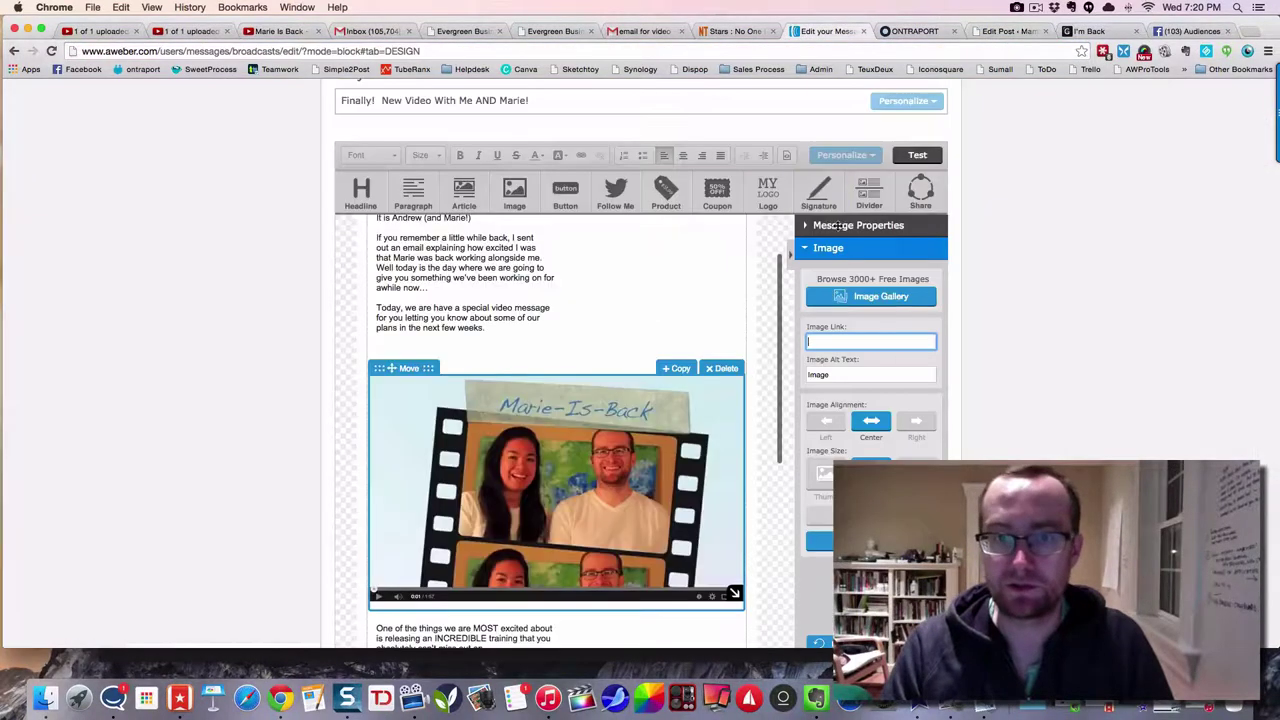
pyautogui.click(835, 31)
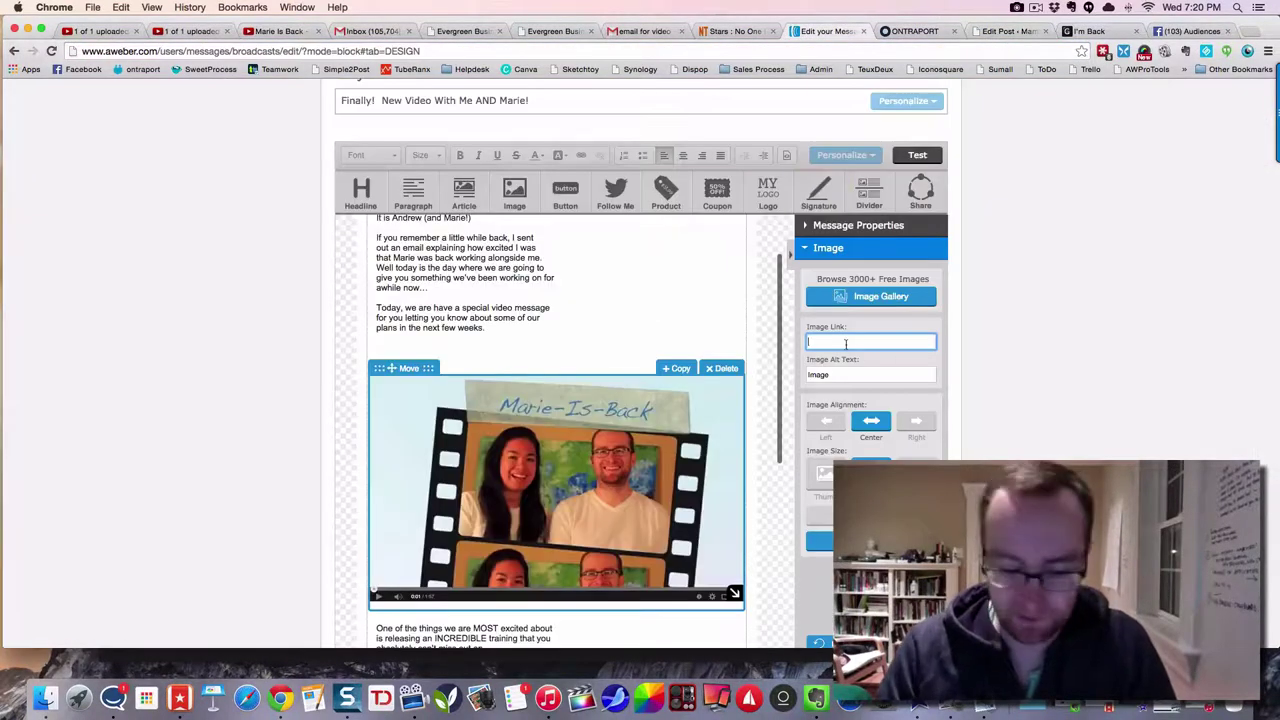
pyautogui.press('super+v')
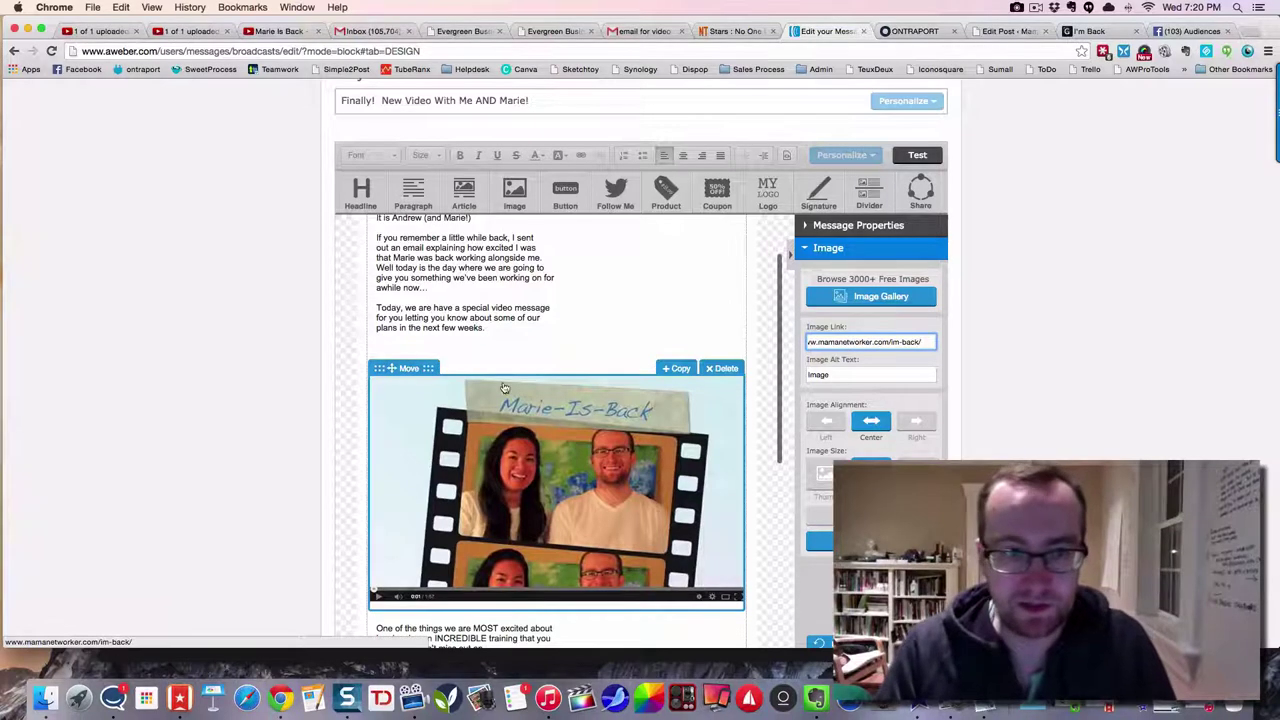
pyautogui.click(428, 344)
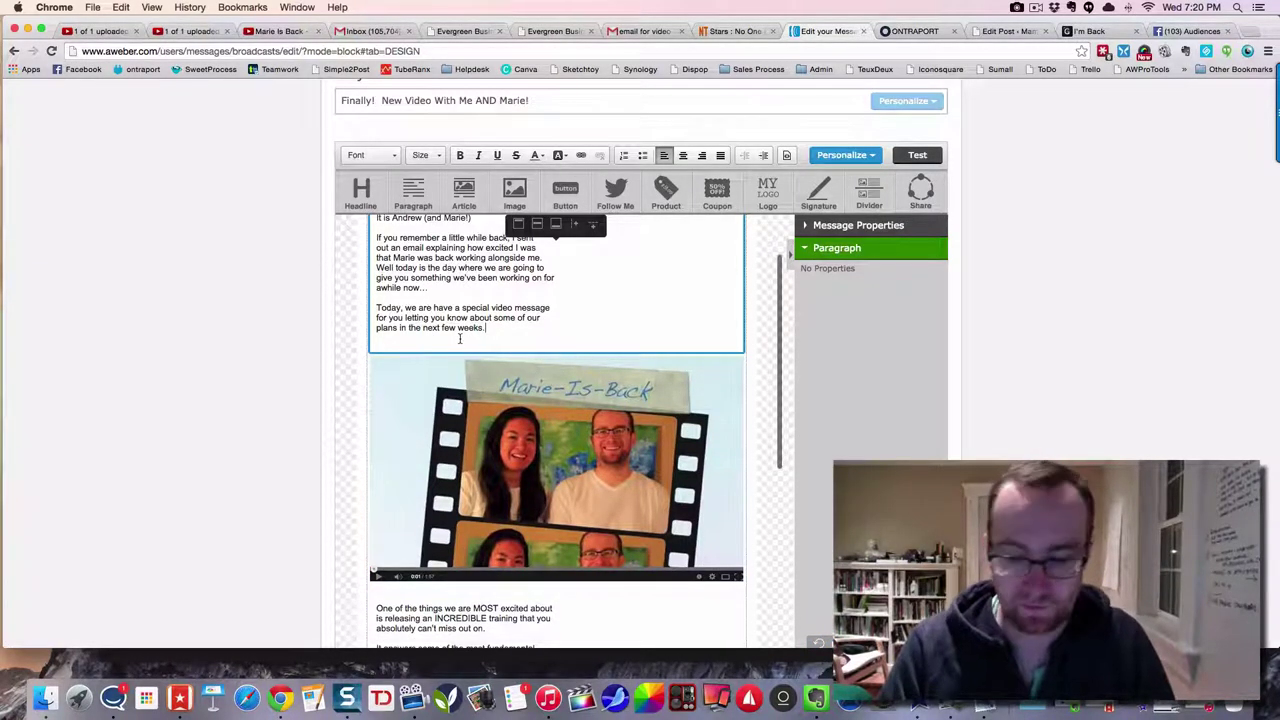
# - Add a new line 'Click on the video to play!' after the intro paragraph
pyautogui.press('Return')
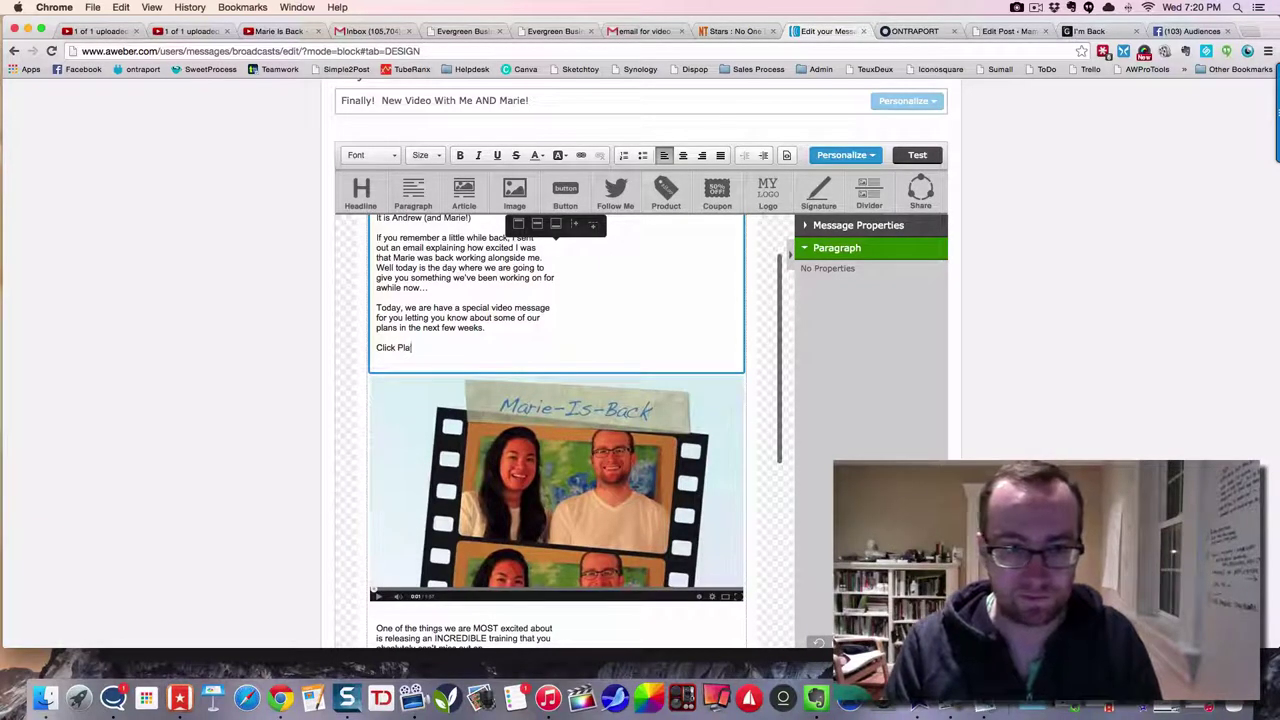
pyautogui.write('On the vid')
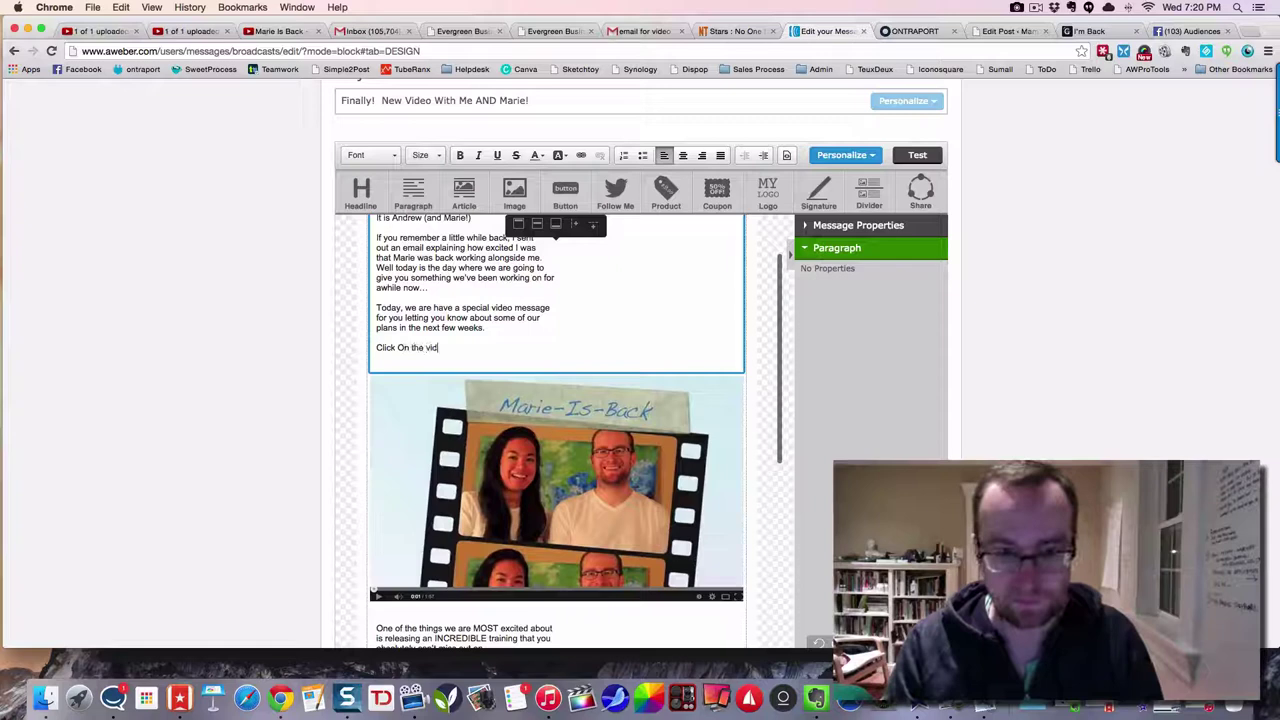
pyautogui.write('eo to play!')
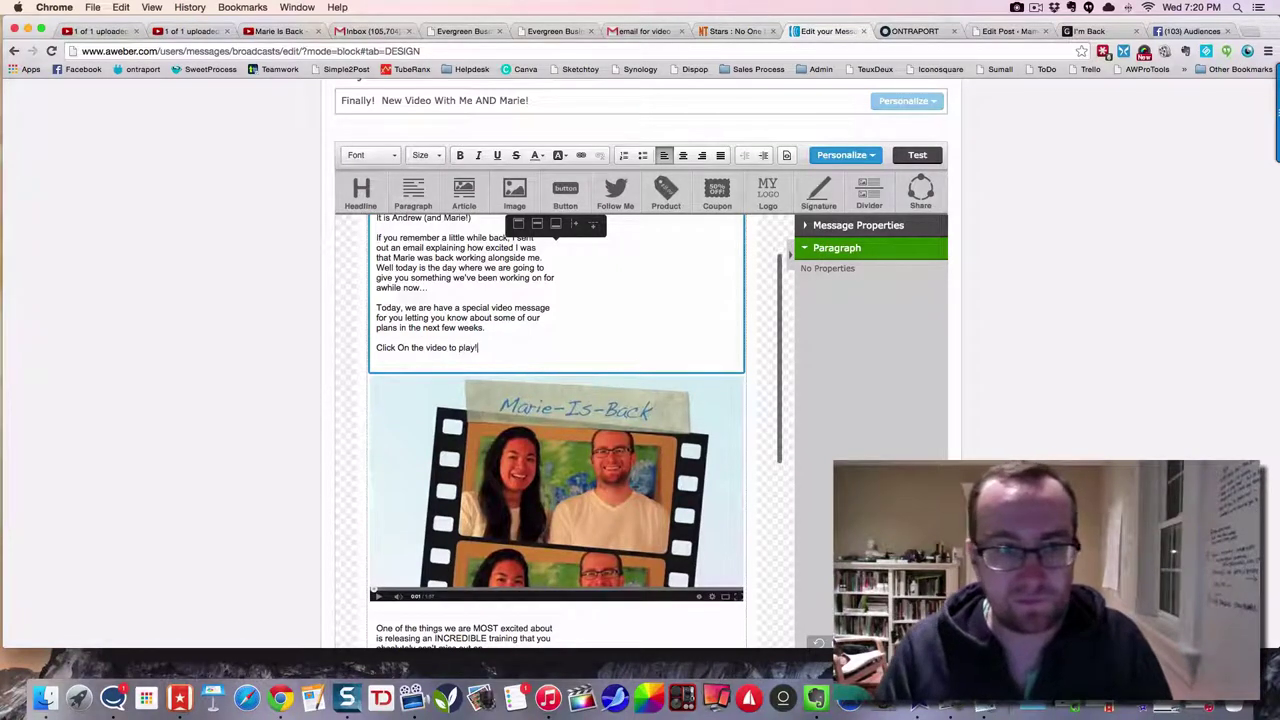
pyautogui.click(400, 348)
pyautogui.press('BackSpace')
pyautogui.write('o')
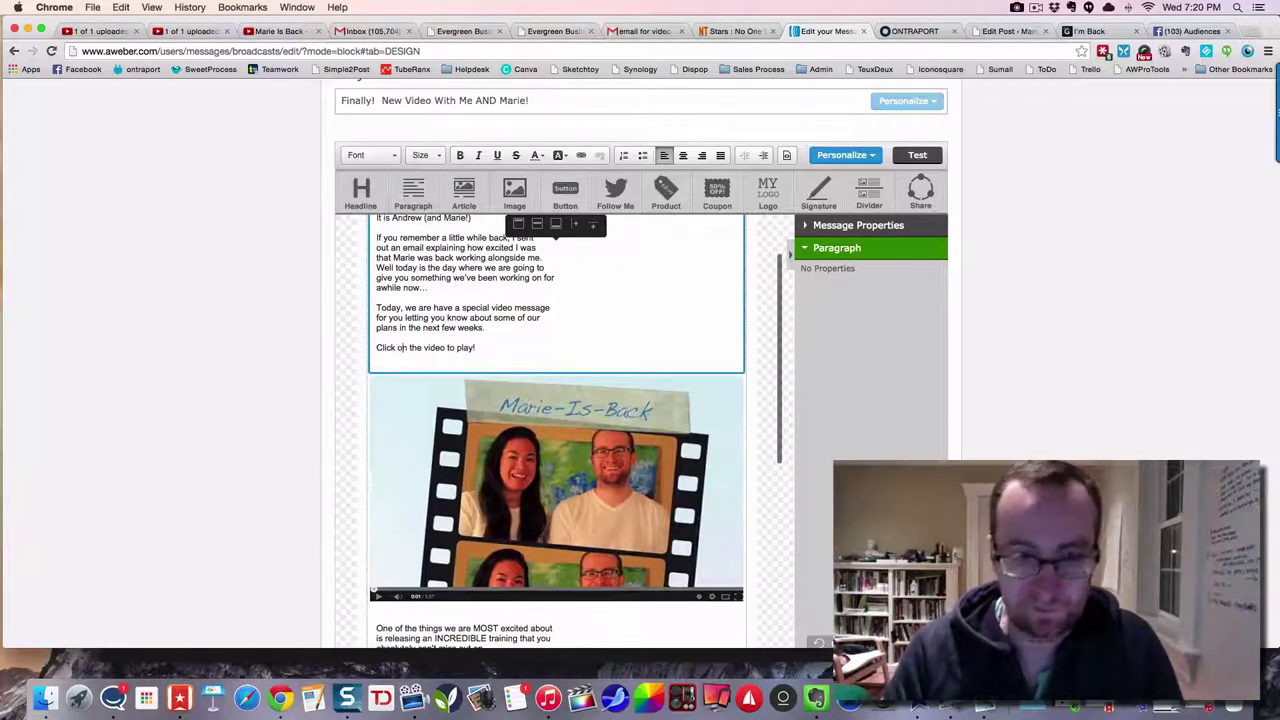
# - Make the 'Click on the video to play!' line bold and link it to the im-back page
pyautogui.moveTo(489, 348); pyautogui.dragTo(362, 348)
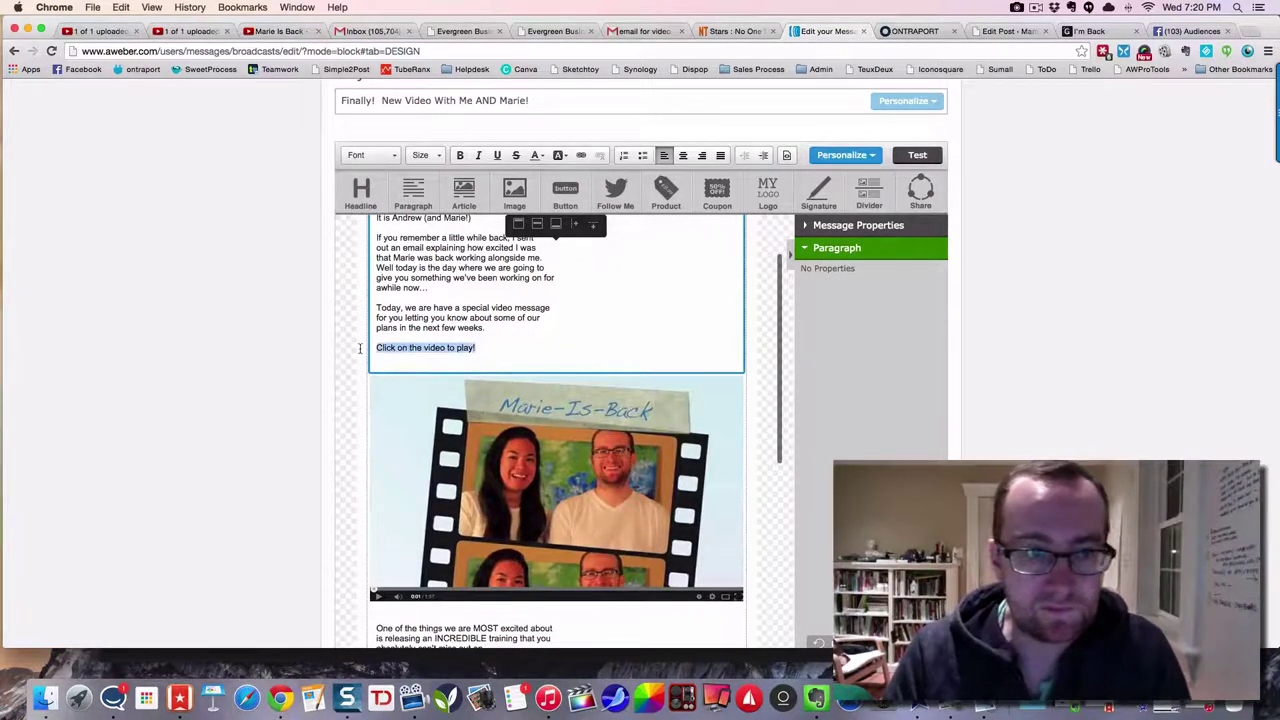
pyautogui.click(460, 156)
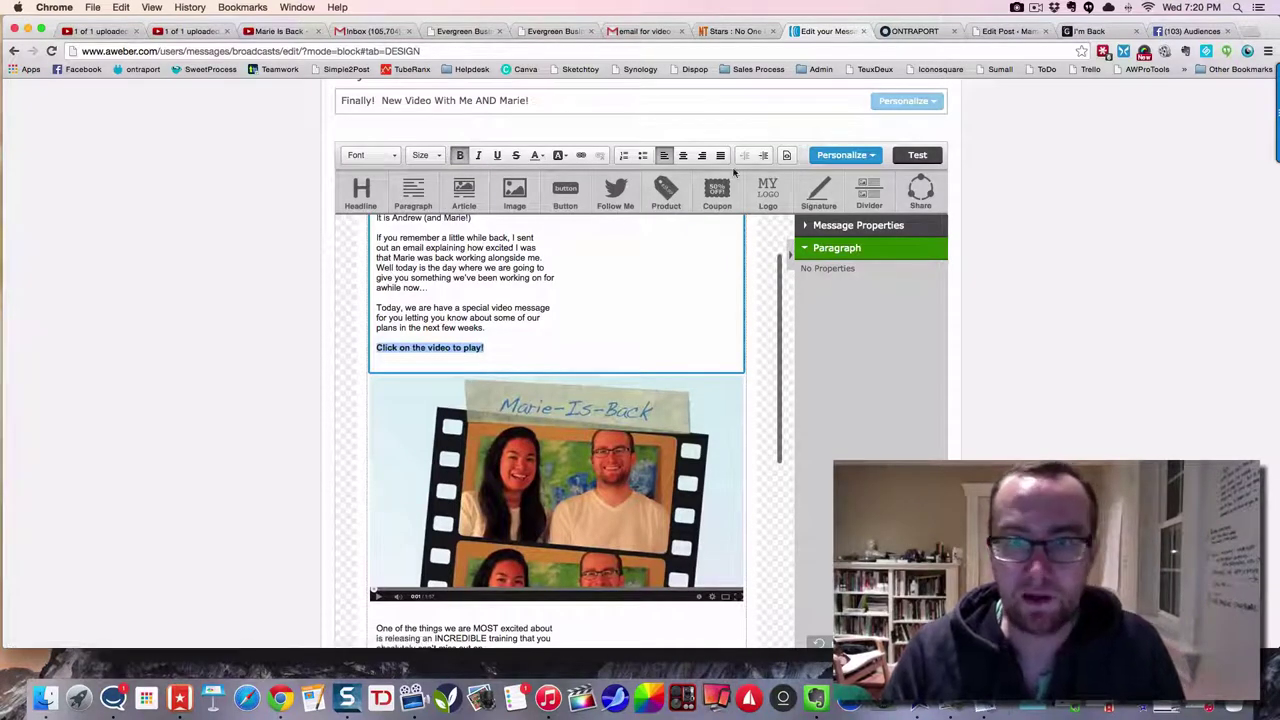
pyautogui.click(581, 156)
pyautogui.write('www.mamanetworker.com/im-back/')
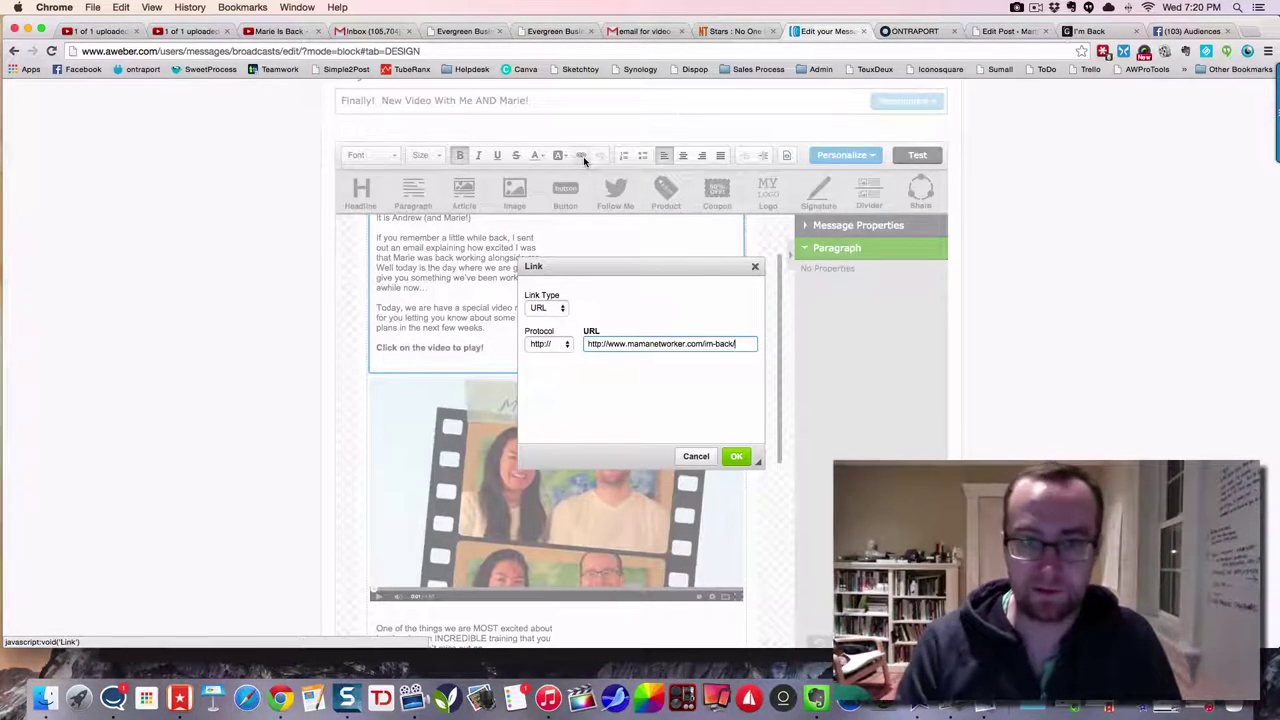
pyautogui.click(736, 456)
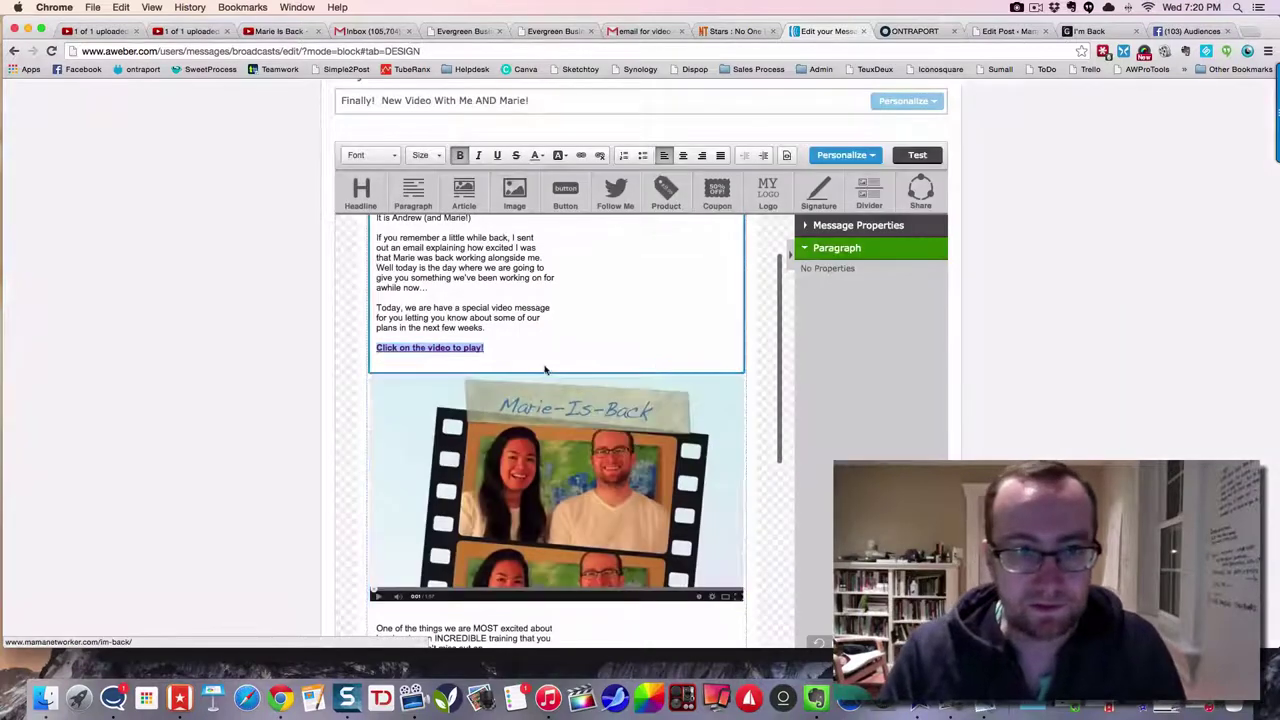
# - Add a new line after AWESOME! and copy the linked call-to-action text
pyautogui.scroll(-6, 520, 326)
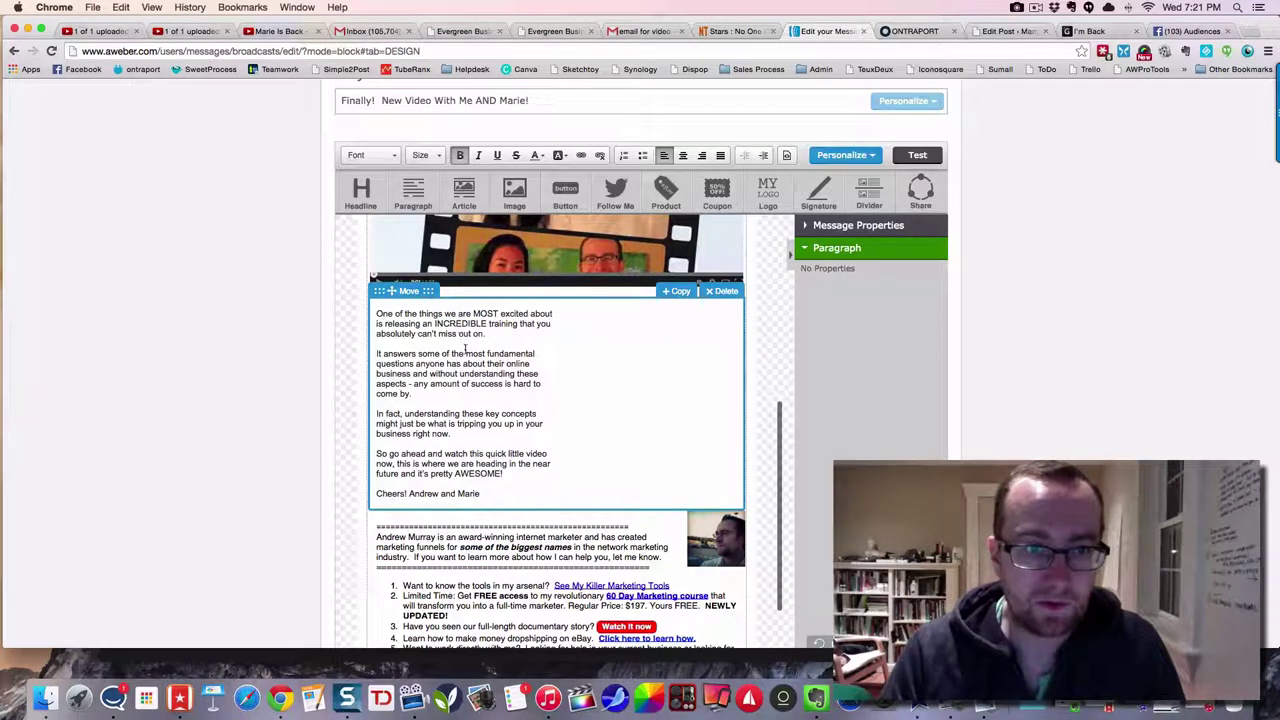
pyautogui.scroll(1, 463, 420)
pyautogui.click(503, 496)
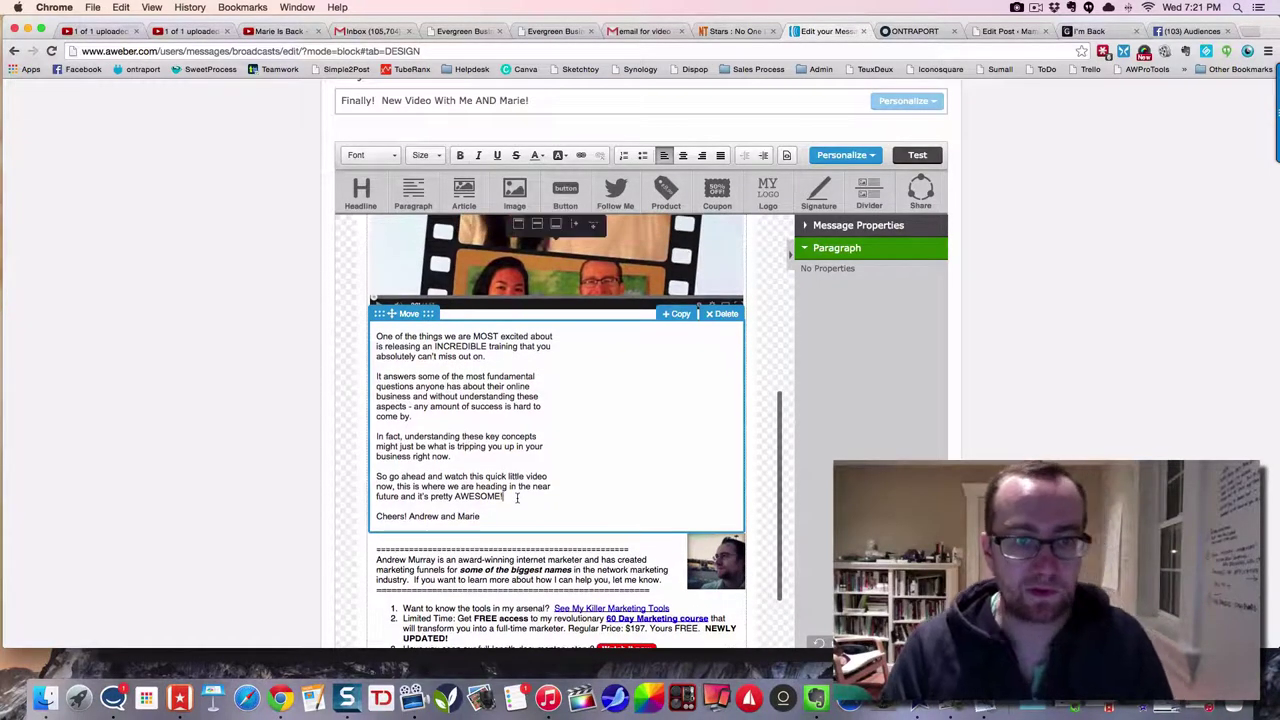
pyautogui.press('Return')
pyautogui.scroll(7, 560, 430)
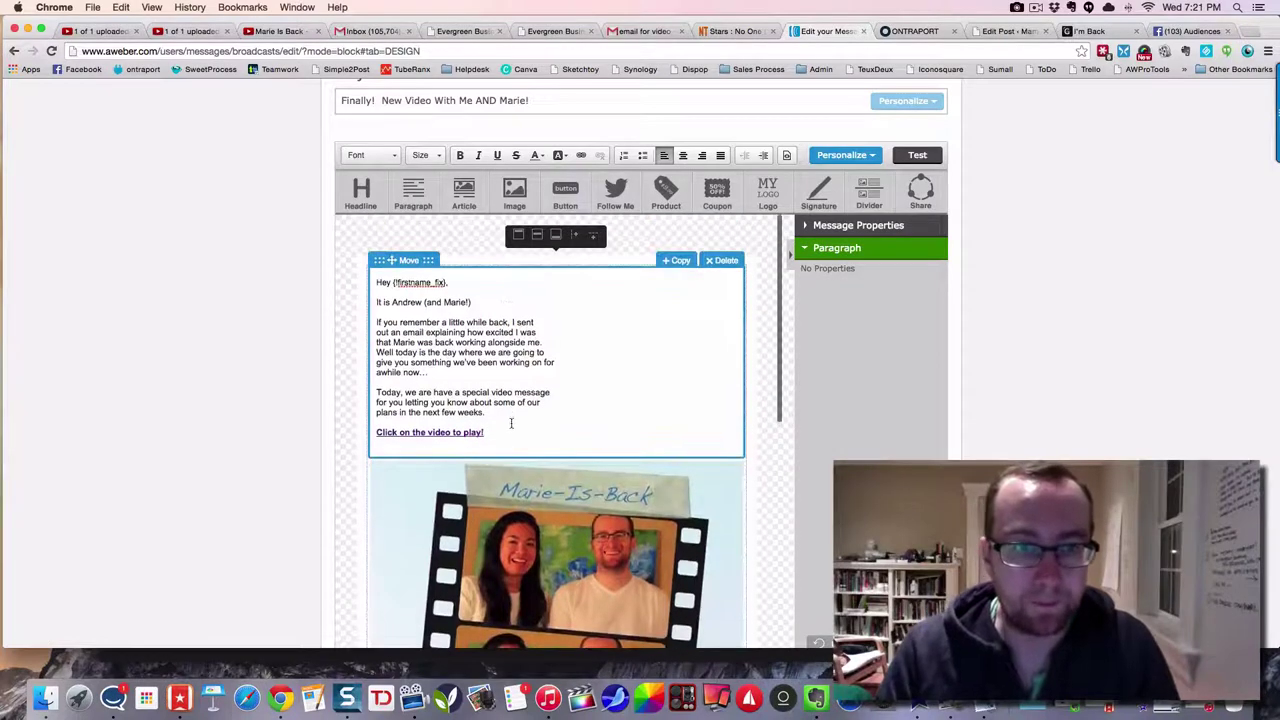
pyautogui.moveTo(511, 430); pyautogui.dragTo(360, 428)
pyautogui.hotkey('ctrl', 'c')
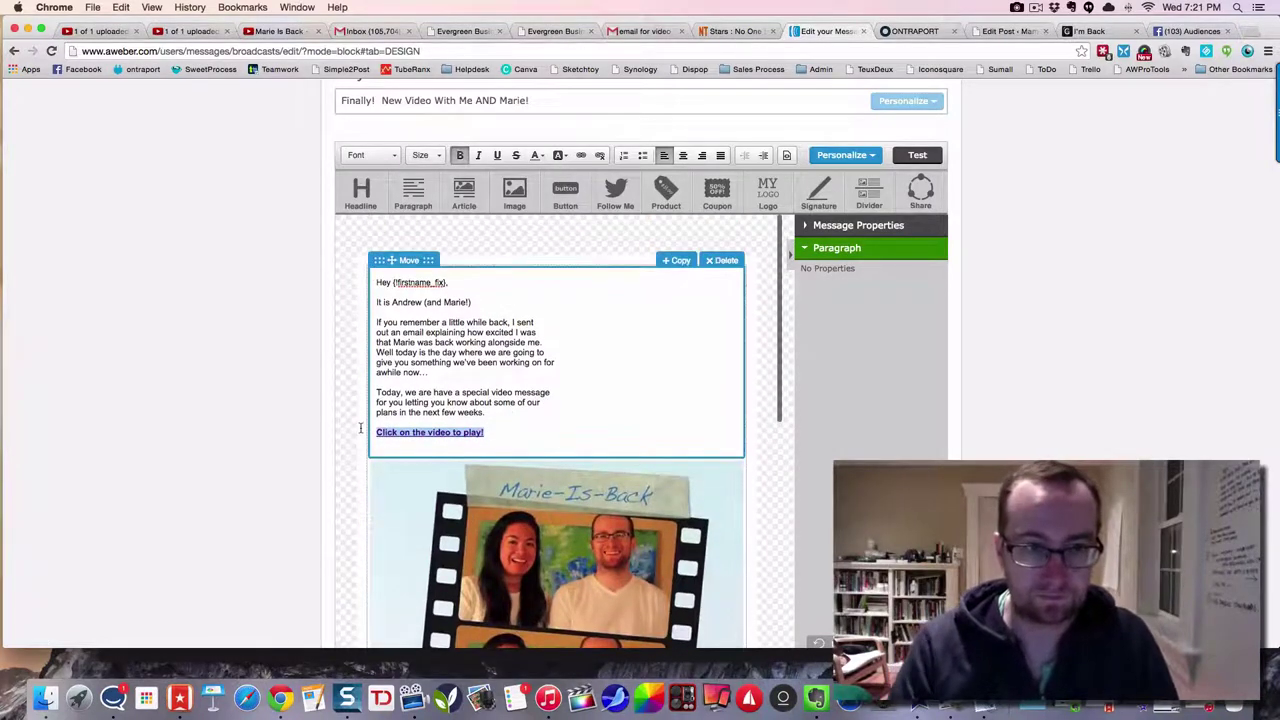
pyautogui.scroll(-5, 514, 430)
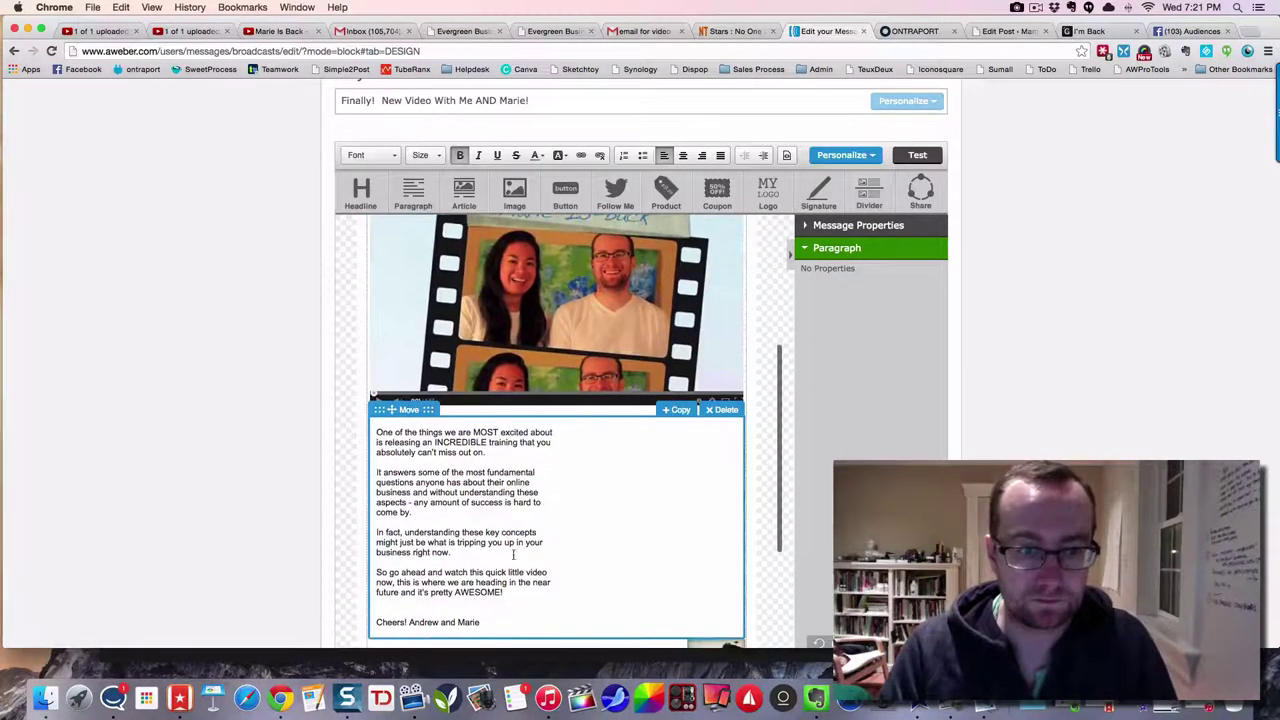
# - Paste the linked call-to-action below AWESOME! and make the 'Be sure to' line bold
pyautogui.click(504, 592)
pyautogui.press('Return')
pyautogui.press('Return')
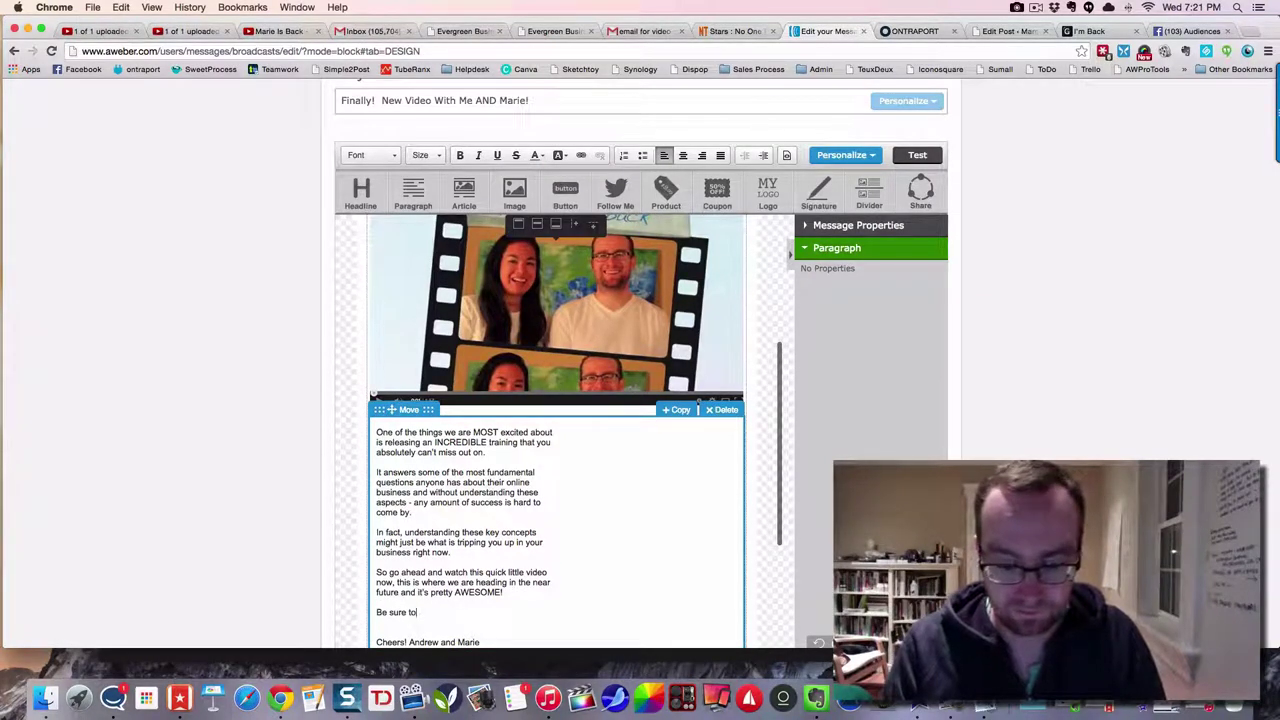
pyautogui.hotkey('ctrl', 'v')
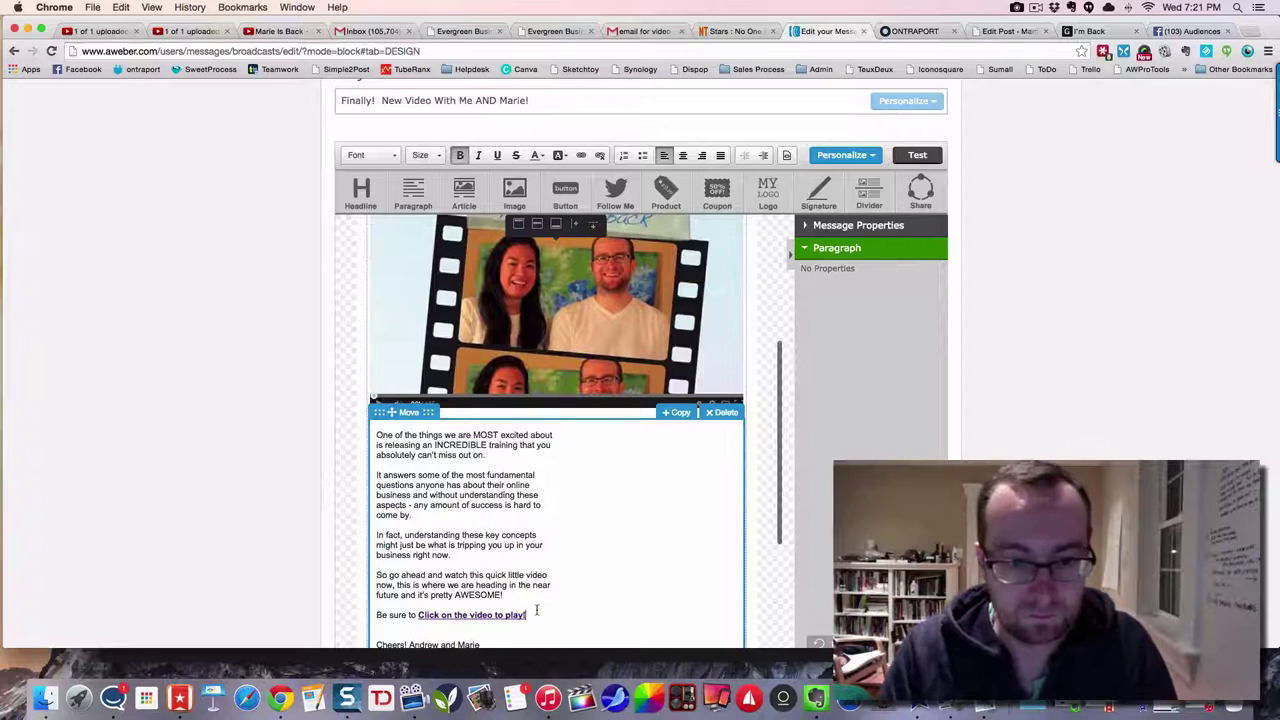
pyautogui.tripleClick(474, 615)
pyautogui.moveTo(474, 615); pyautogui.dragTo(374, 616)
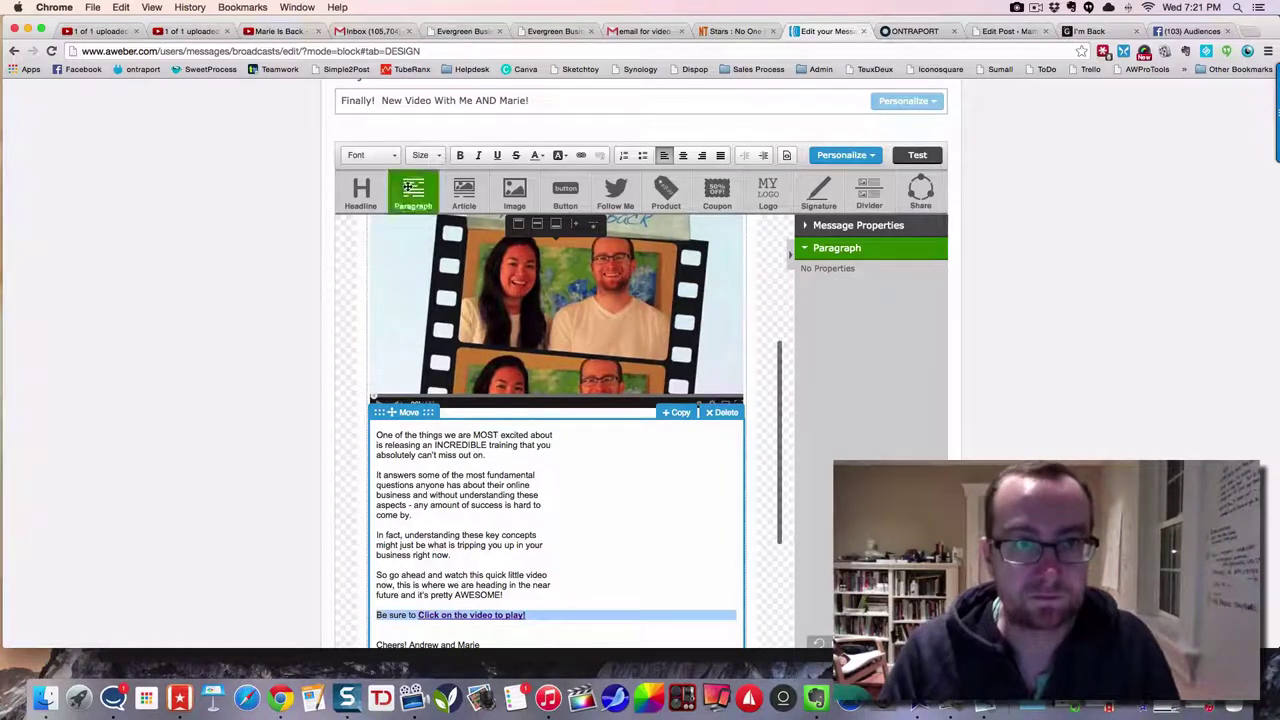
pyautogui.click(459, 156)
# - Set the 'Be sure to' line's text size to 22
pyautogui.click(390, 155)
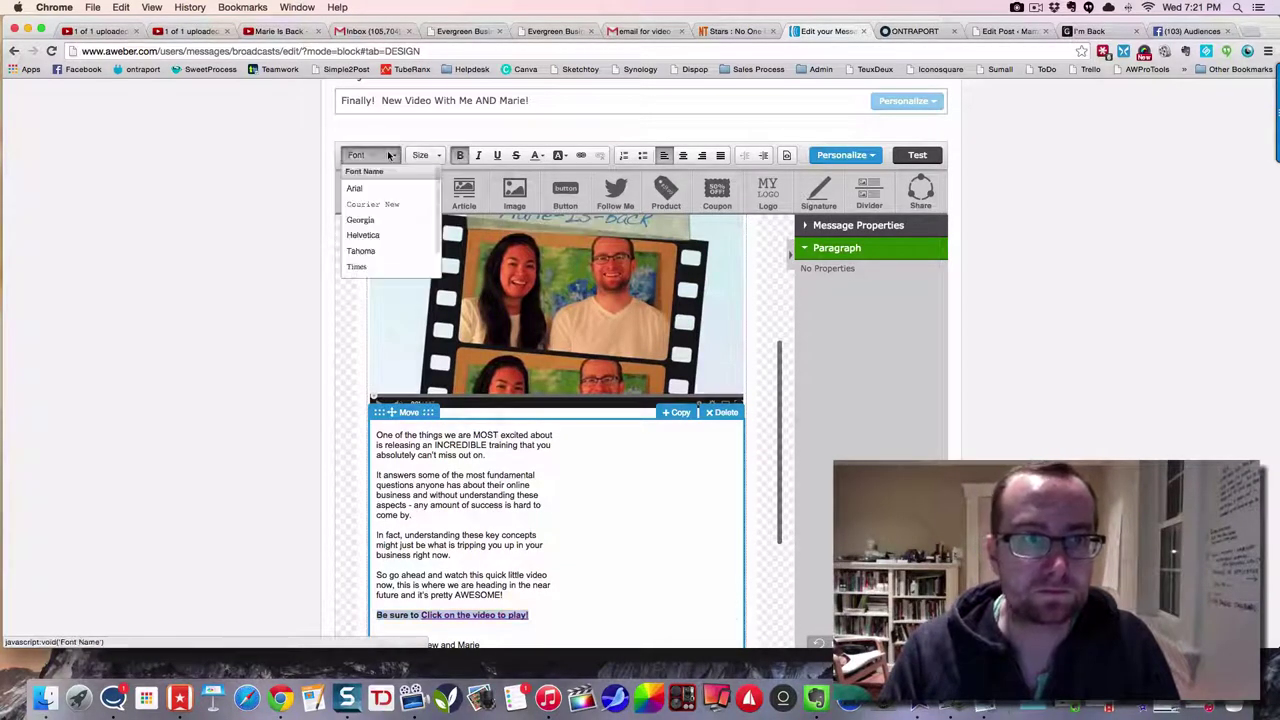
pyautogui.click(420, 155)
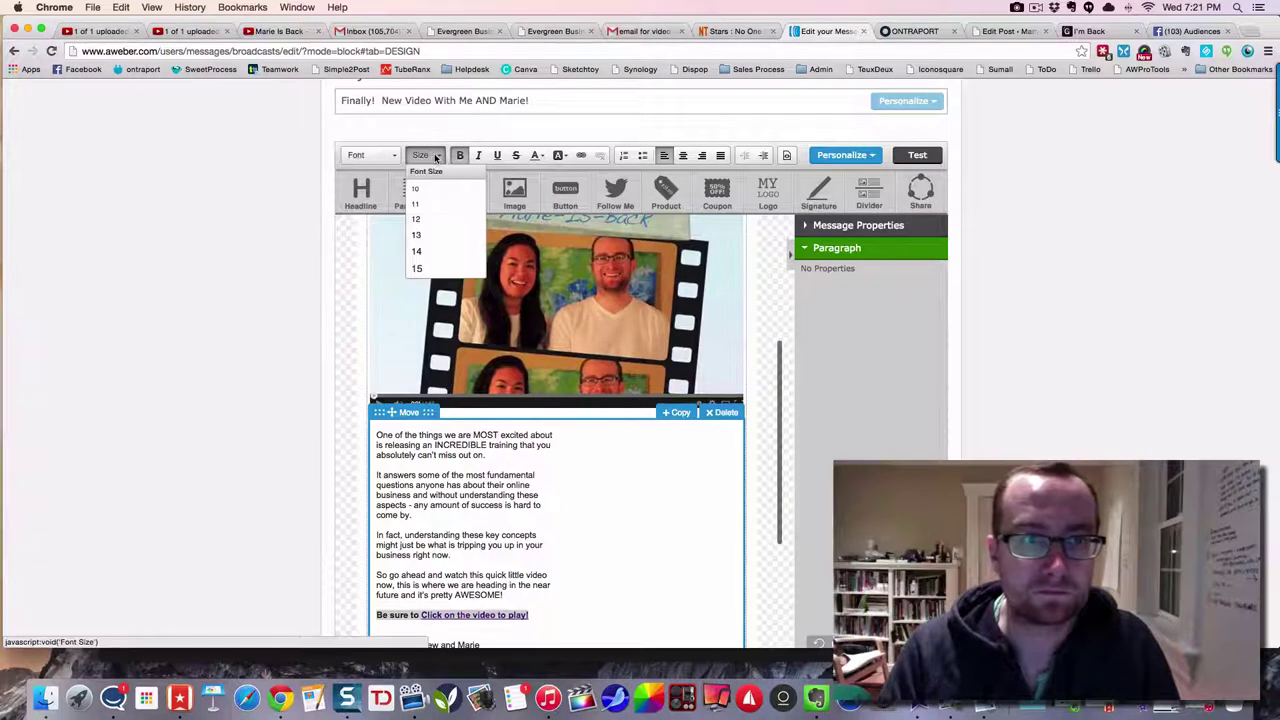
pyautogui.scroll(-3, 436, 254)
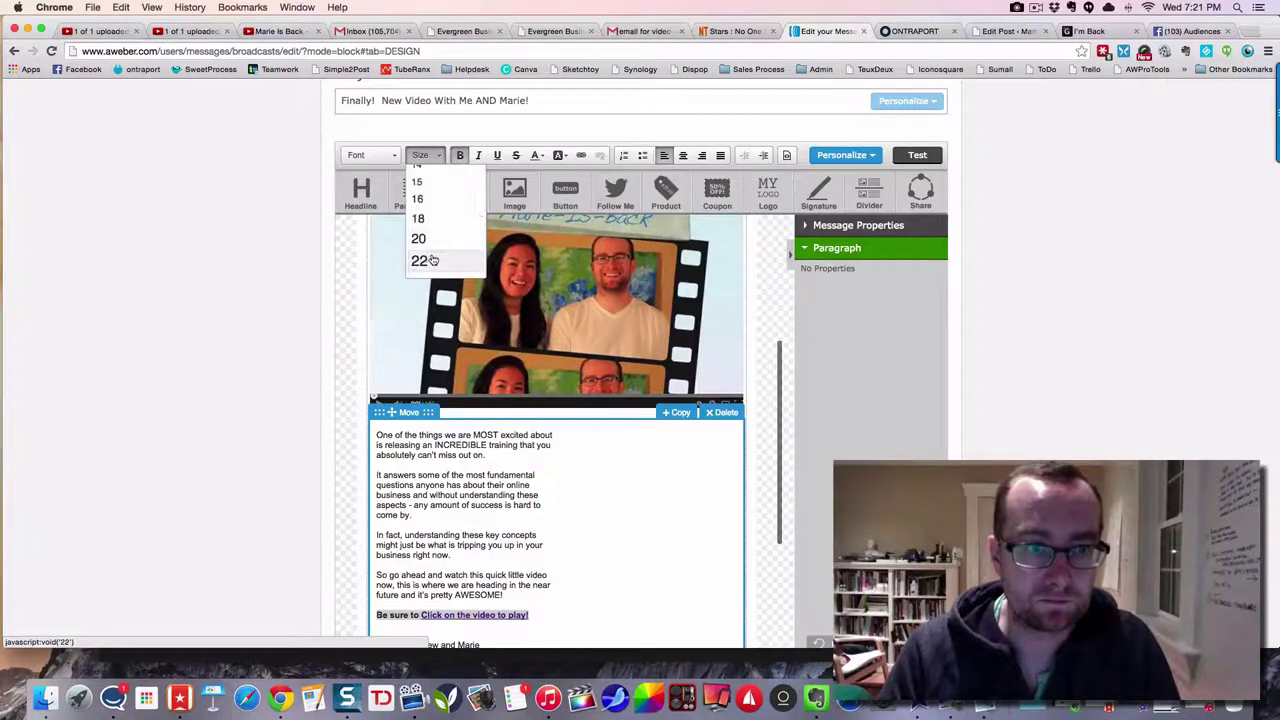
pyautogui.click(432, 258)
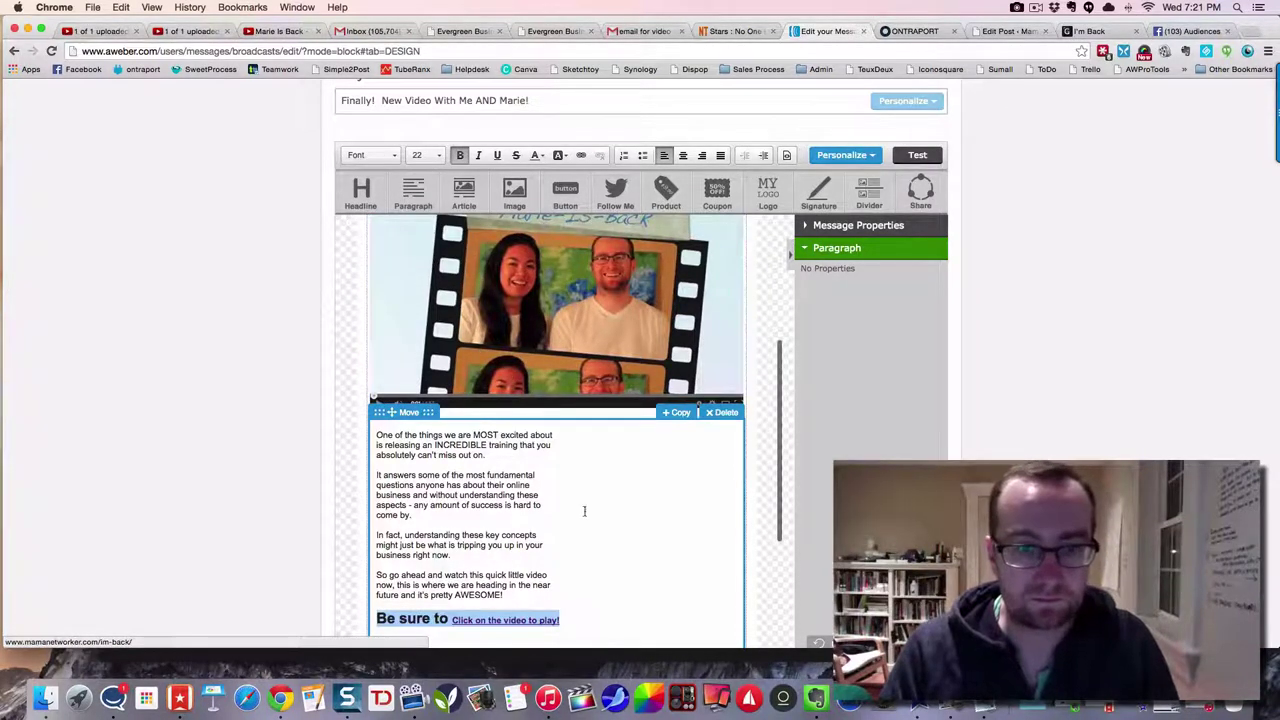
pyautogui.click(590, 606)
# - Try other sizes on the link text and line, including 16, then settle back on 22
pyautogui.moveTo(566, 620); pyautogui.dragTo(451, 620)
pyautogui.click(437, 155)
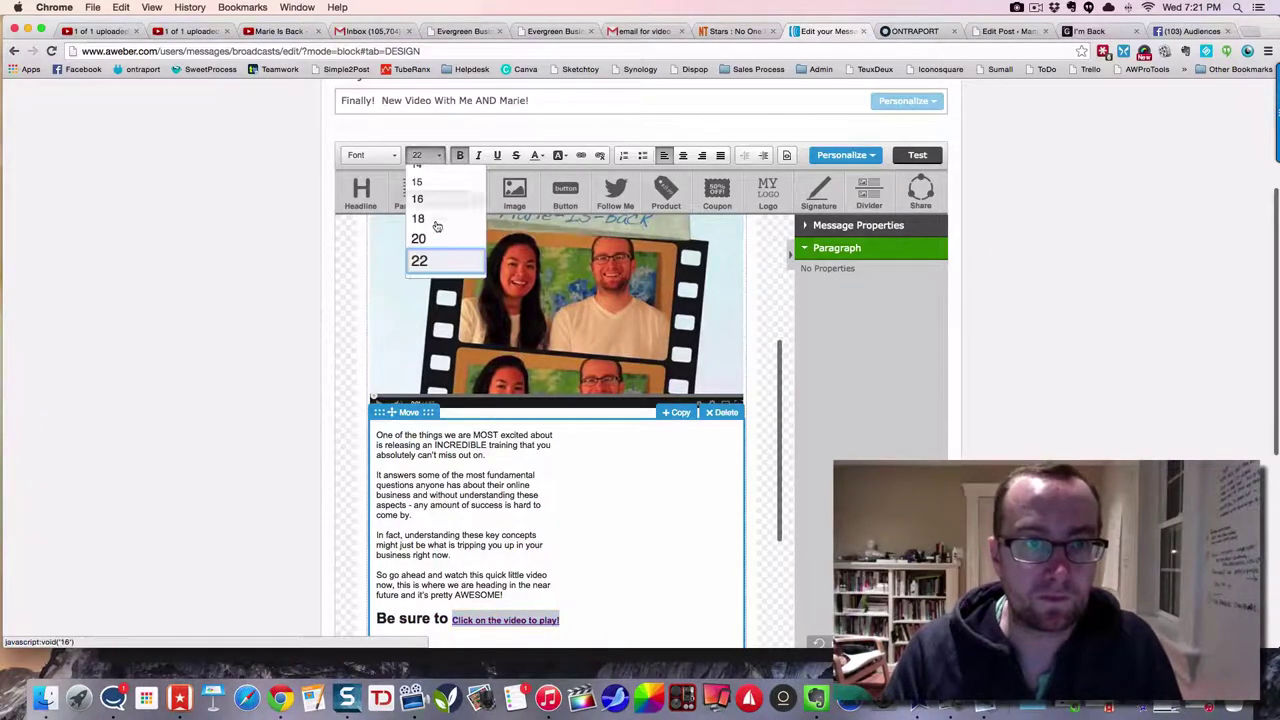
pyautogui.click(438, 266)
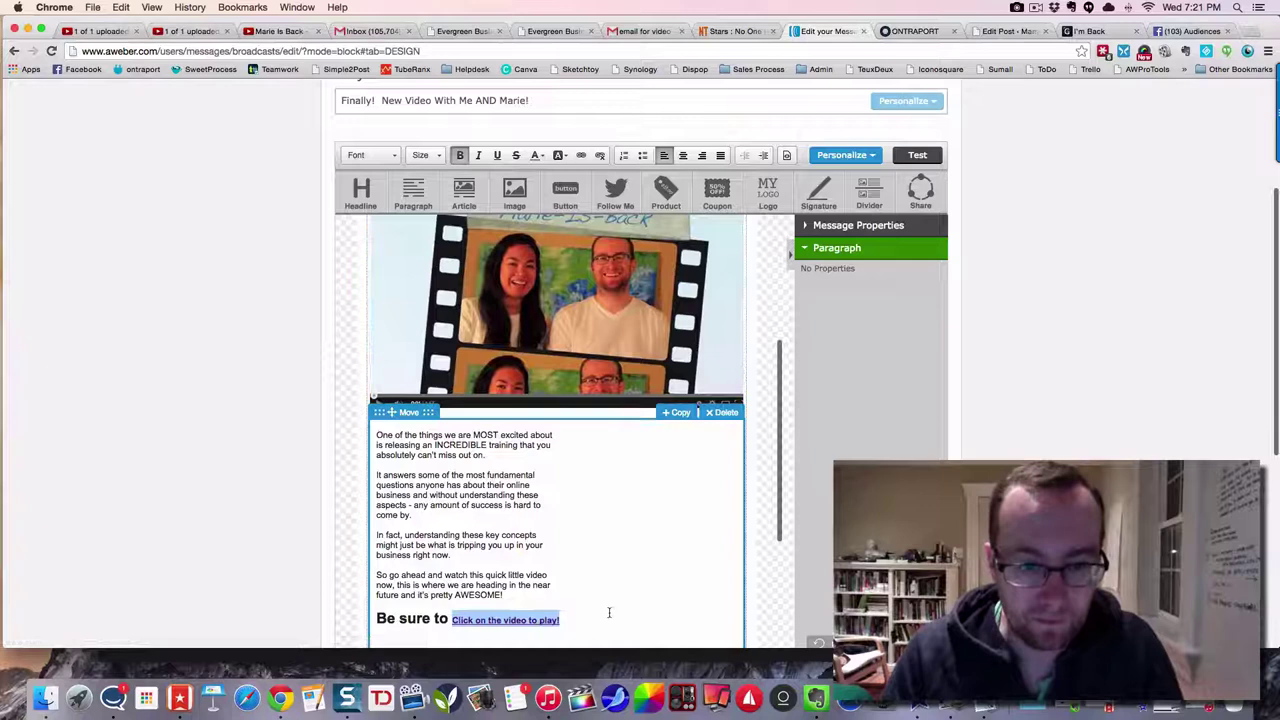
pyautogui.moveTo(608, 612); pyautogui.dragTo(366, 615)
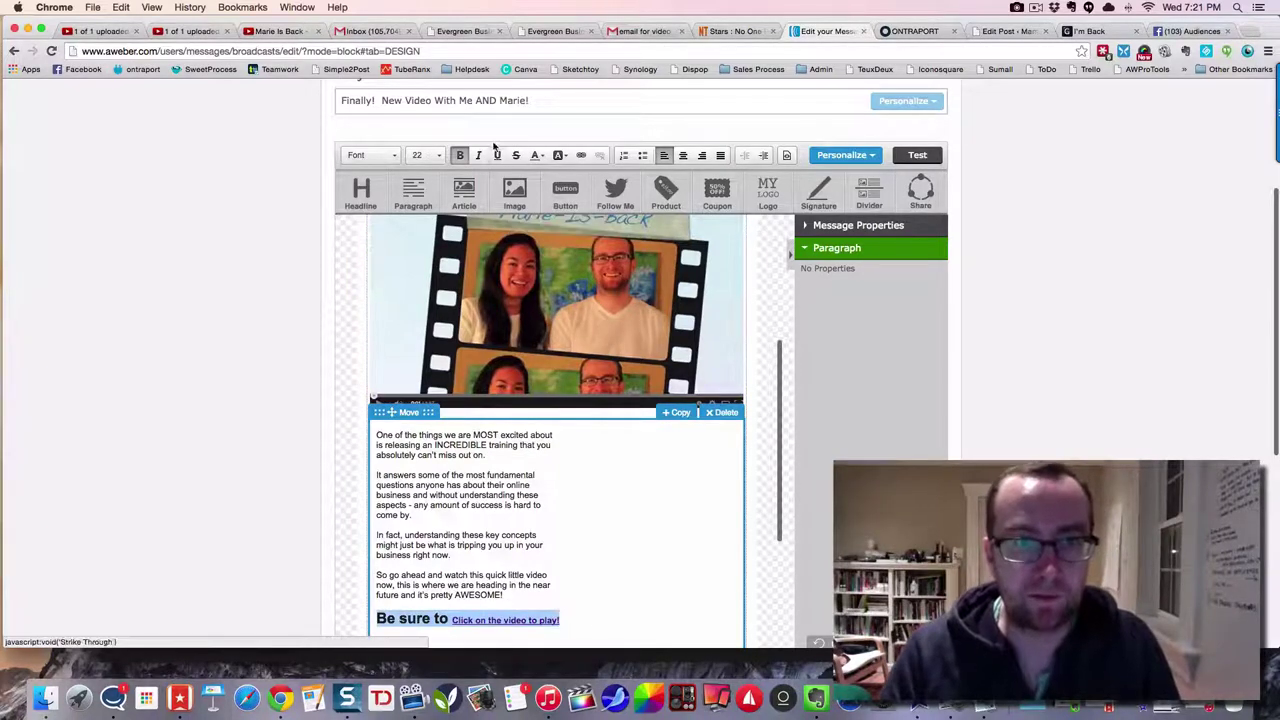
pyautogui.click(428, 155)
pyautogui.click(423, 200)
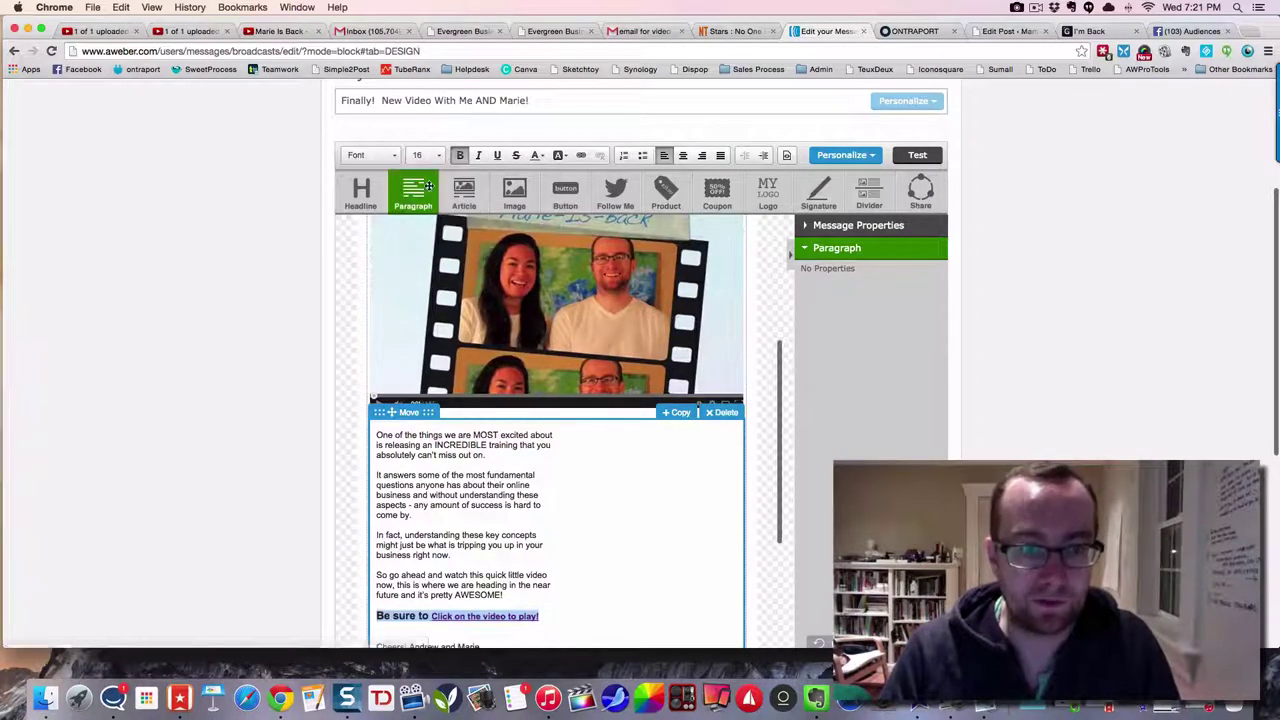
pyautogui.click(428, 155)
pyautogui.click(432, 262)
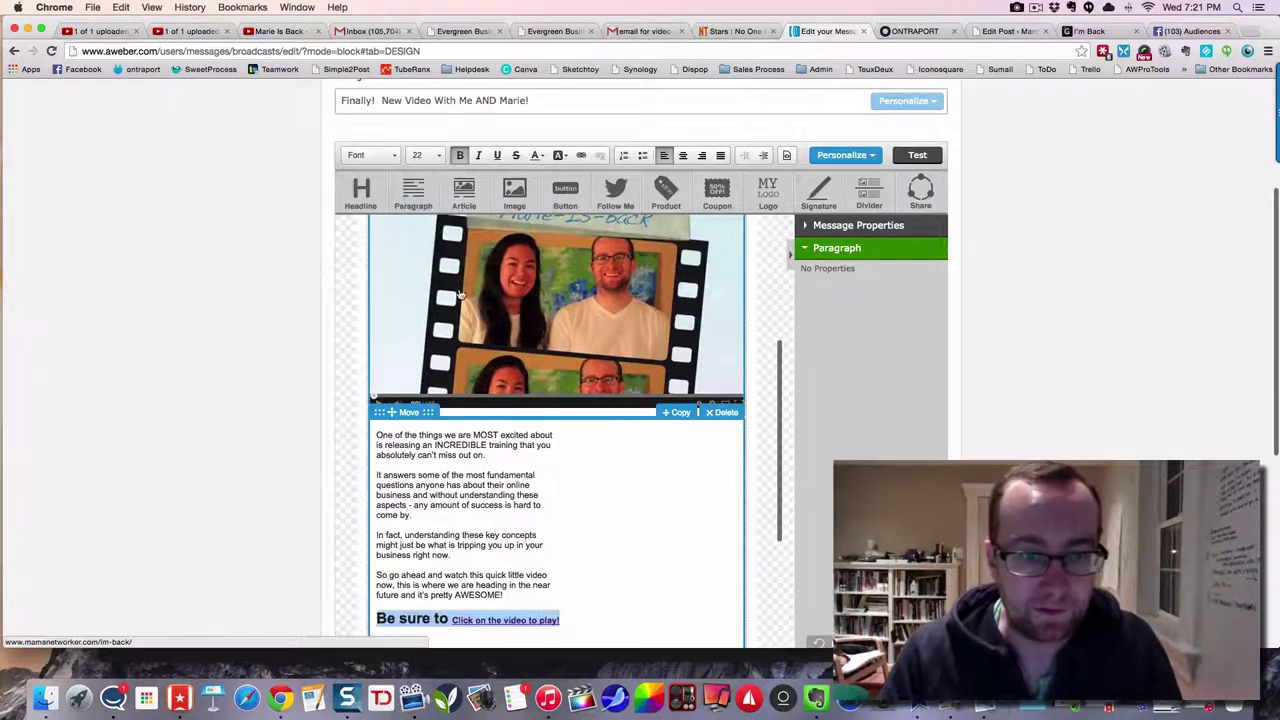
pyautogui.click(610, 551)
# - Put 'Andrew and Marie' on its own line below Cheers! with blank lines after, then review the message
pyautogui.scroll(-3, 594, 527)
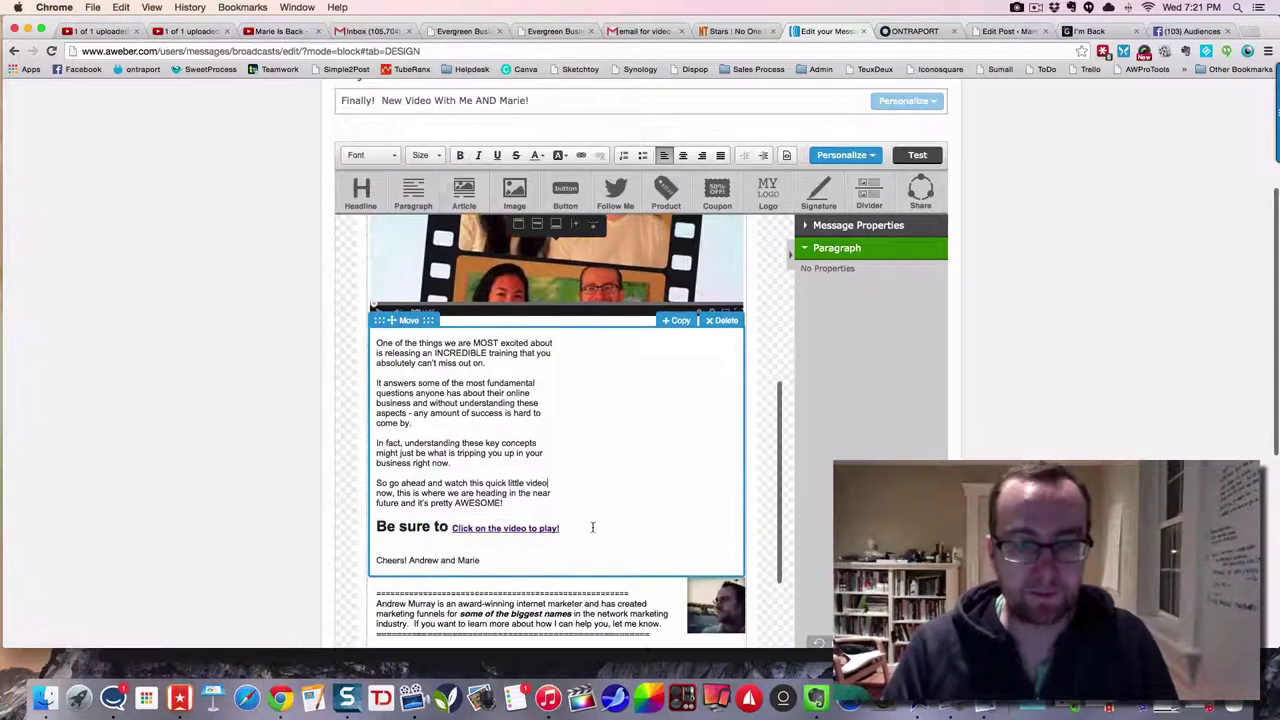
pyautogui.scroll(-2, 586, 520)
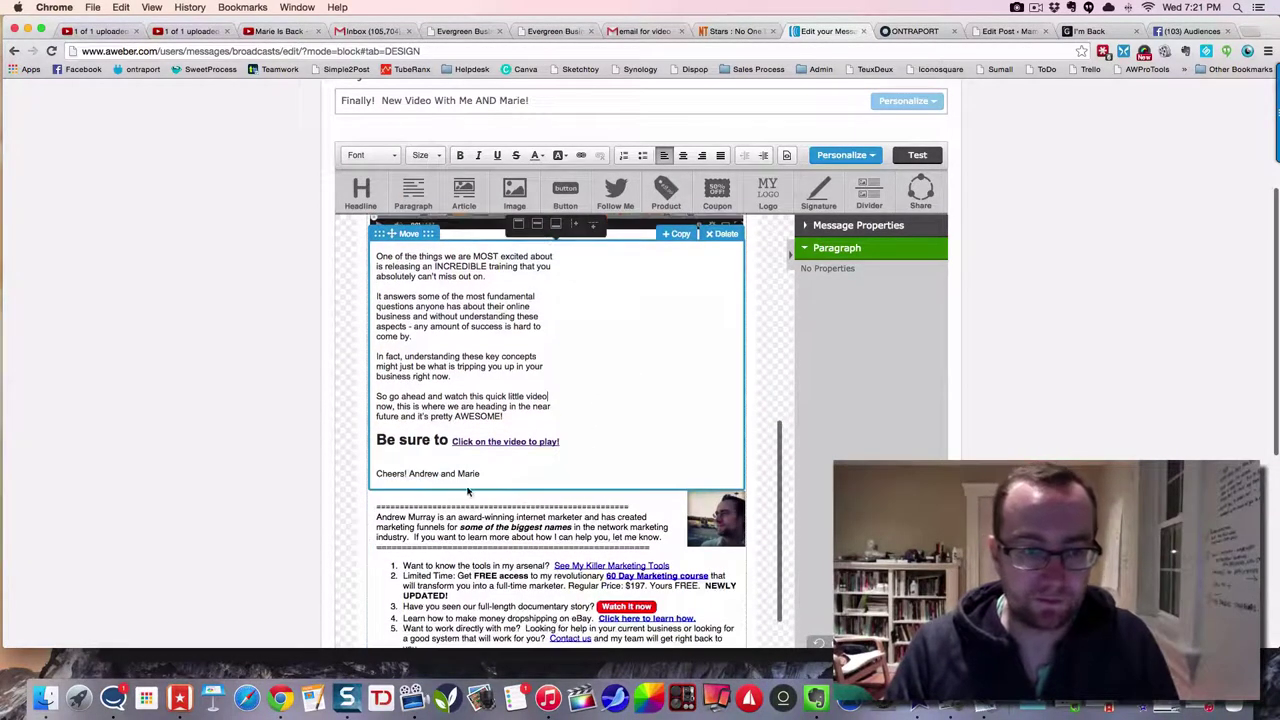
pyautogui.click(409, 473)
pyautogui.press('Return')
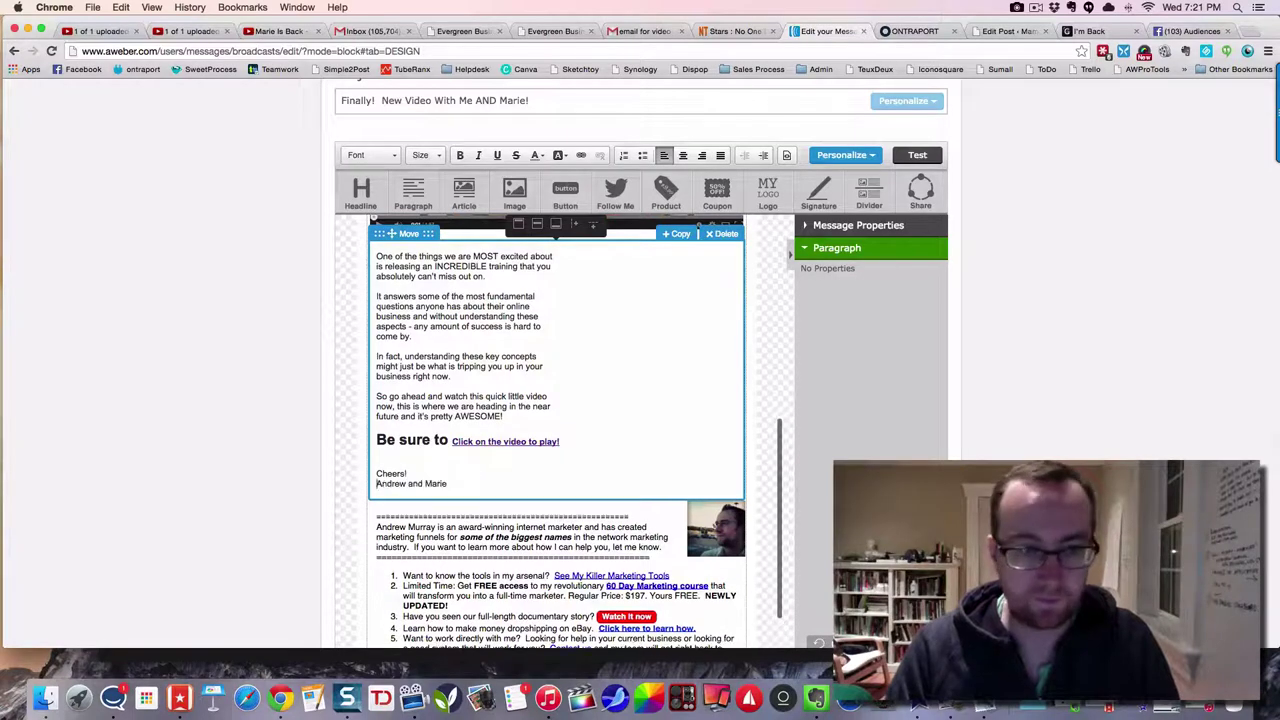
pyautogui.press('Return')
pyautogui.press('Return')
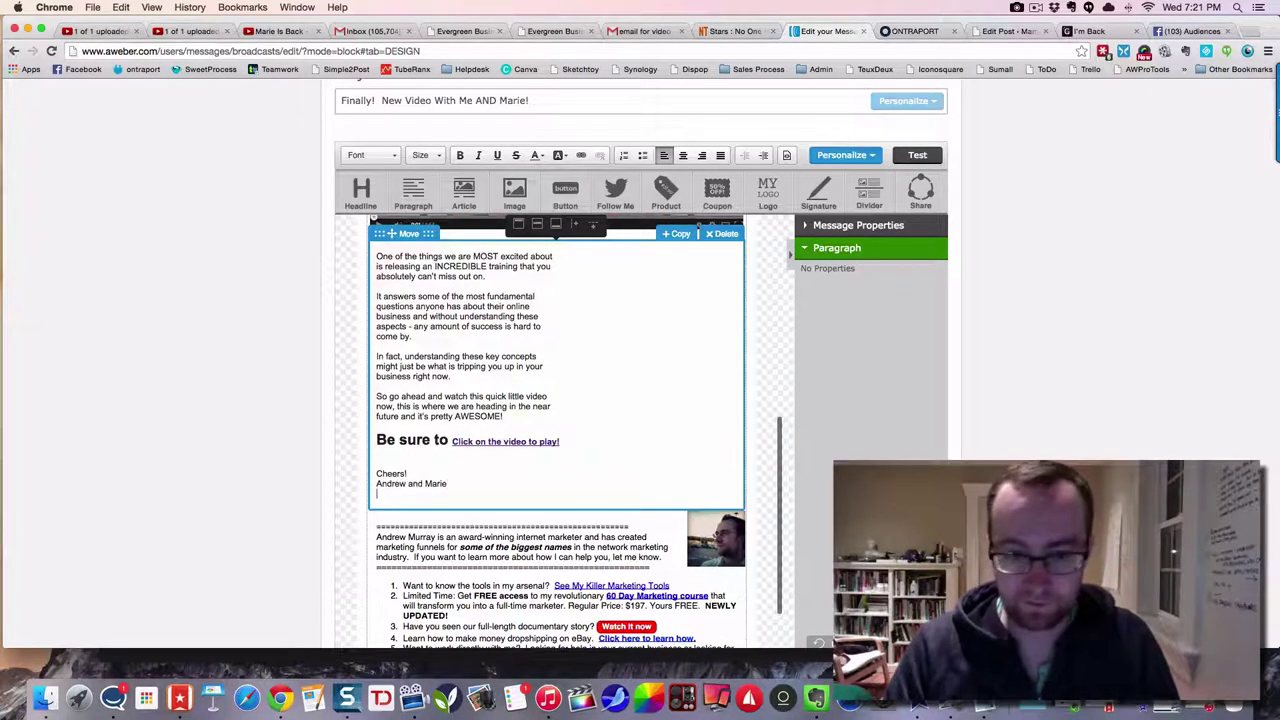
pyautogui.scroll(3, 780, 460)
pyautogui.click(897, 452)
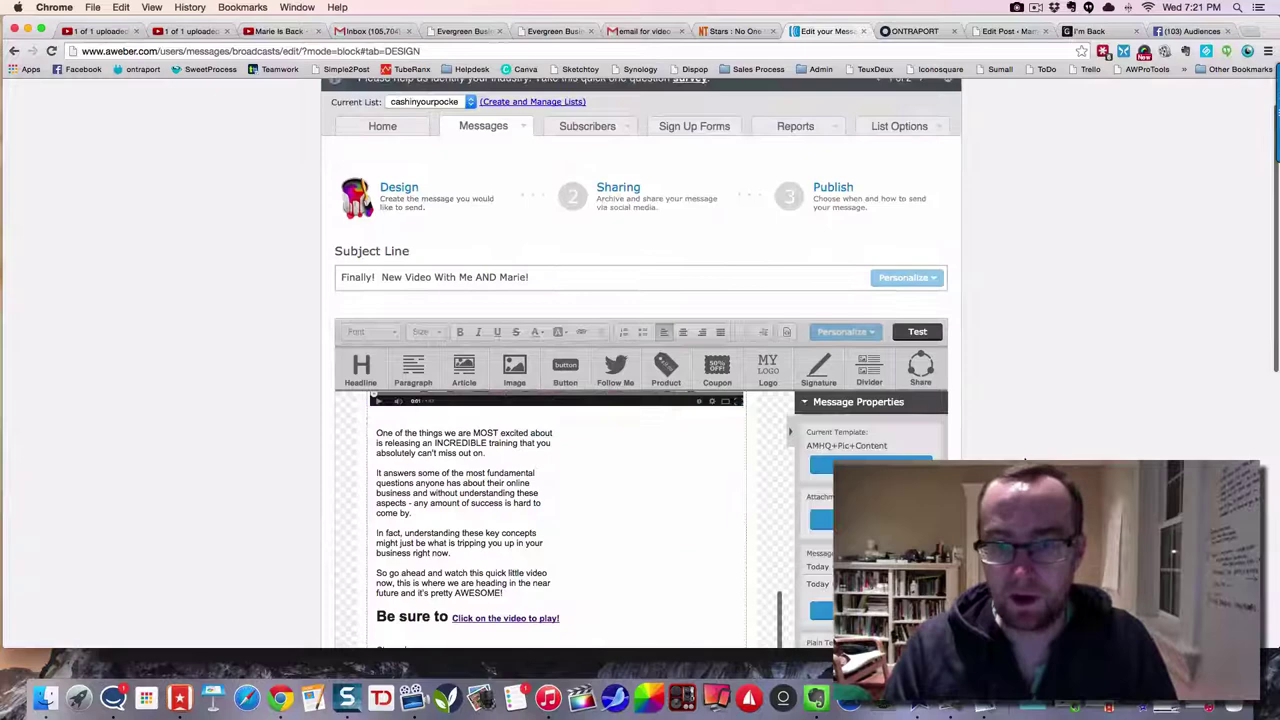
pyautogui.scroll(10, 685, 467)
pyautogui.scroll(5, 685, 467)
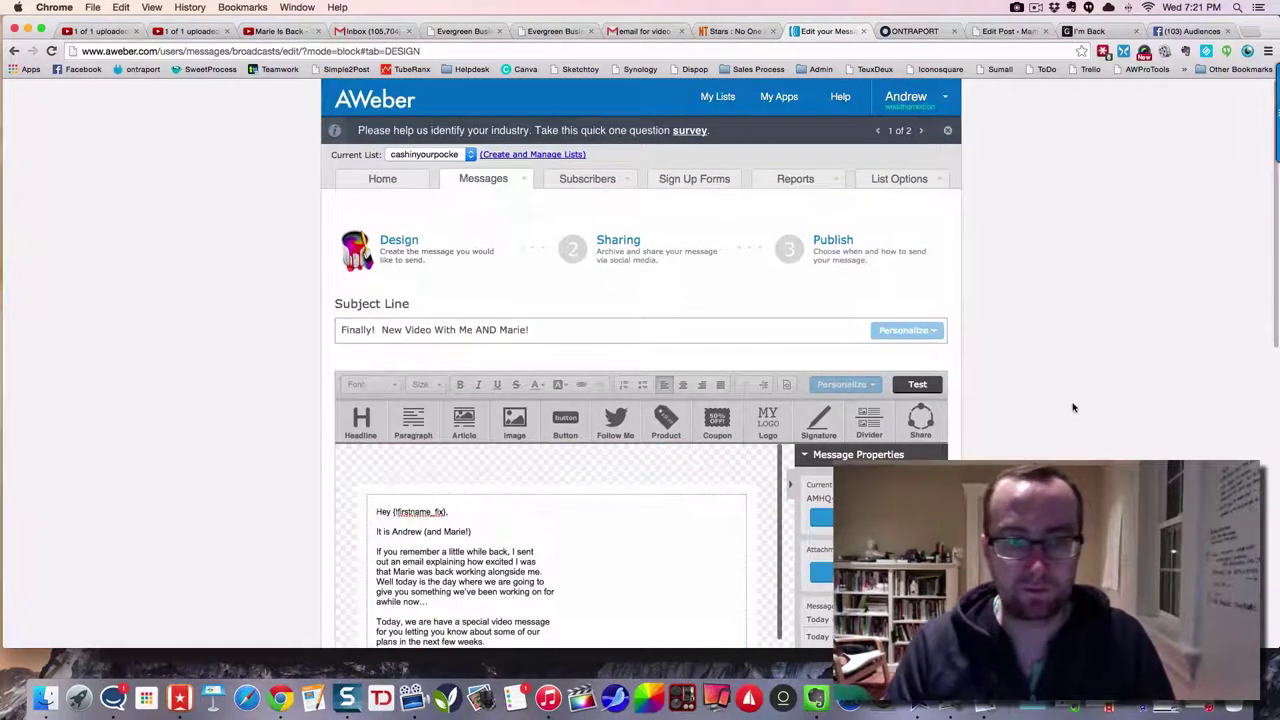
pyautogui.scroll(-4, 1073, 407)
pyautogui.scroll(-5, 1073, 407)
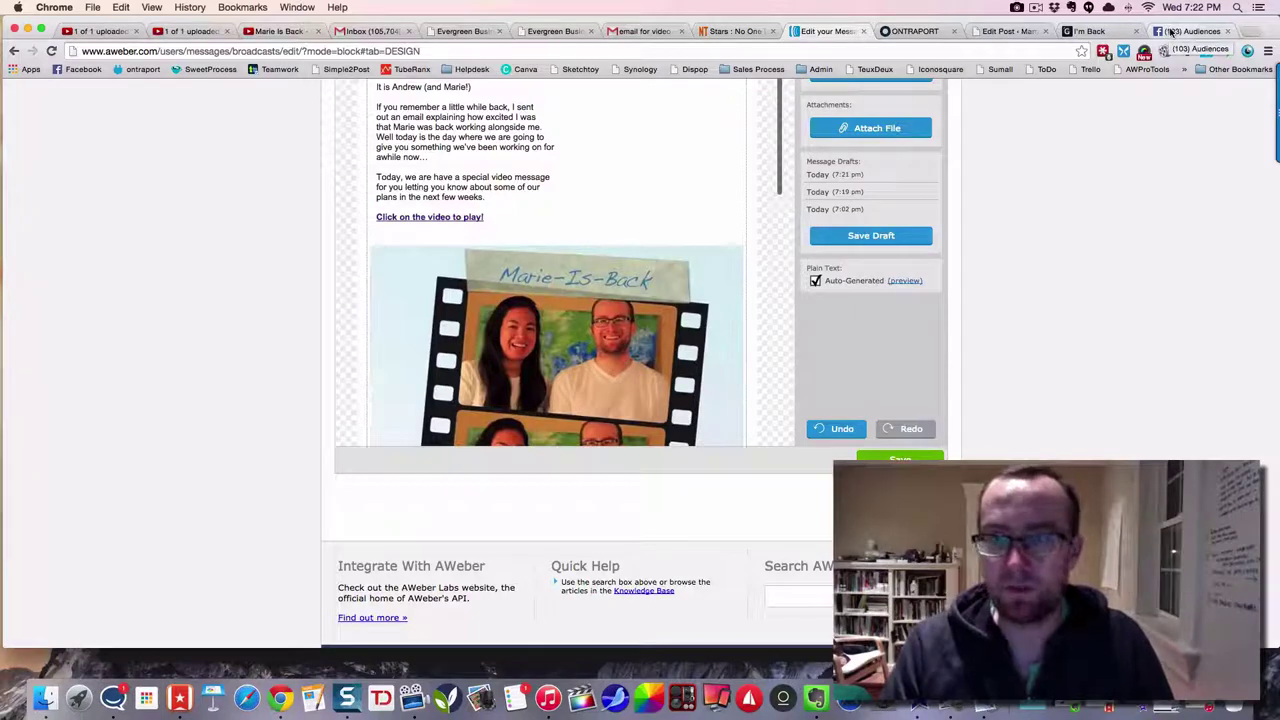
# - Close Pixel Details on Facebook Audiences, check WCA-MamaNetworker's Not Ready status, then return to AWeber
pyautogui.click(1172, 33)
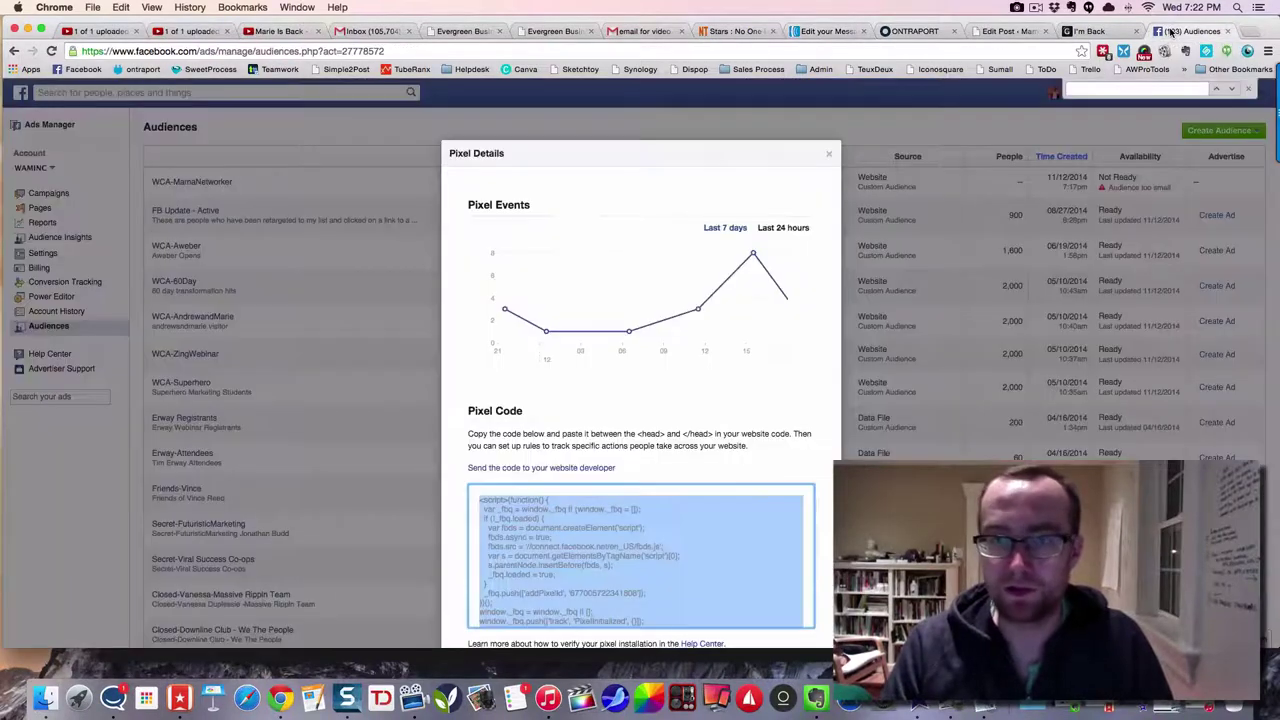
pyautogui.click(831, 153)
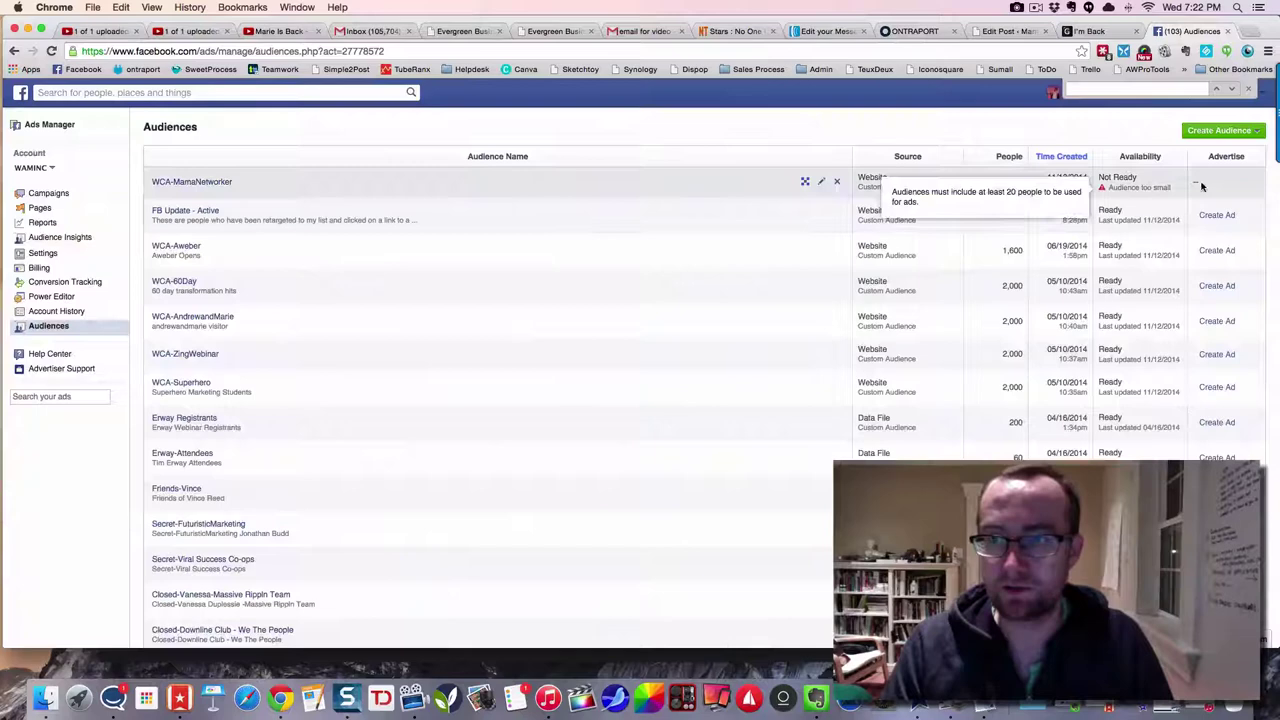
pyautogui.moveTo(1121, 187)
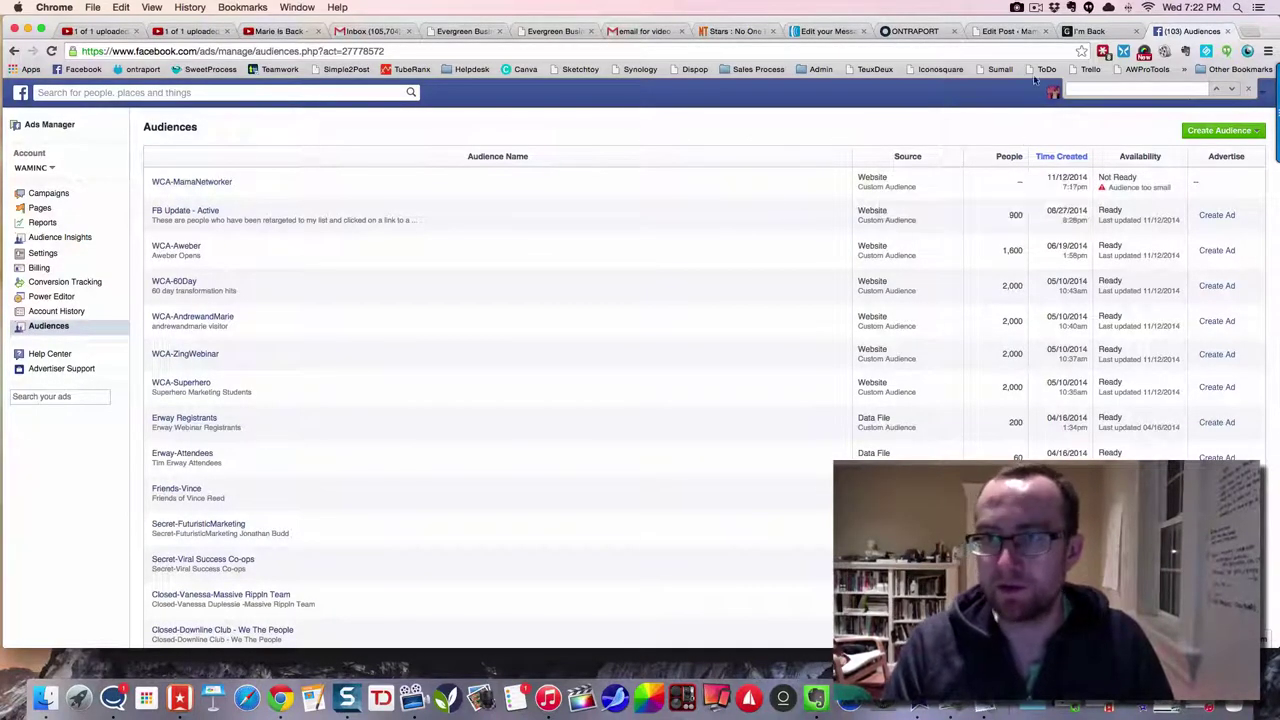
pyautogui.click(1005, 31)
pyautogui.click(843, 31)
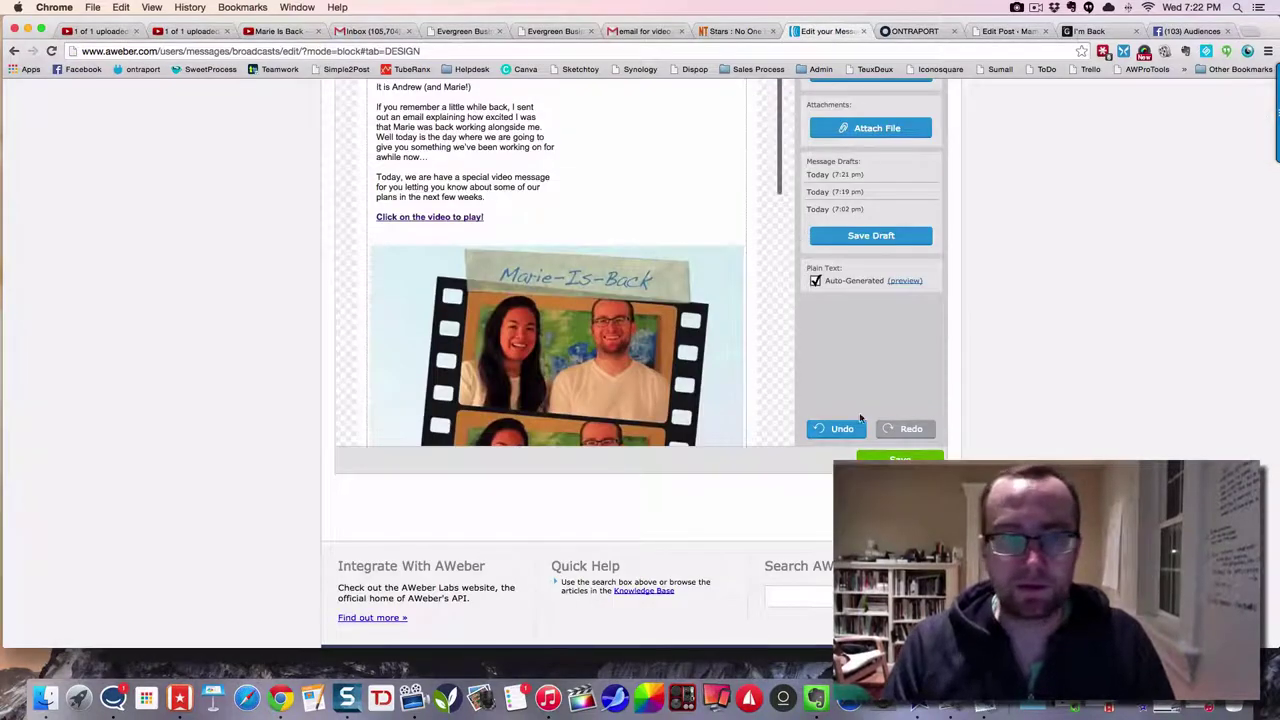
pyautogui.scroll(3, 660, 360)
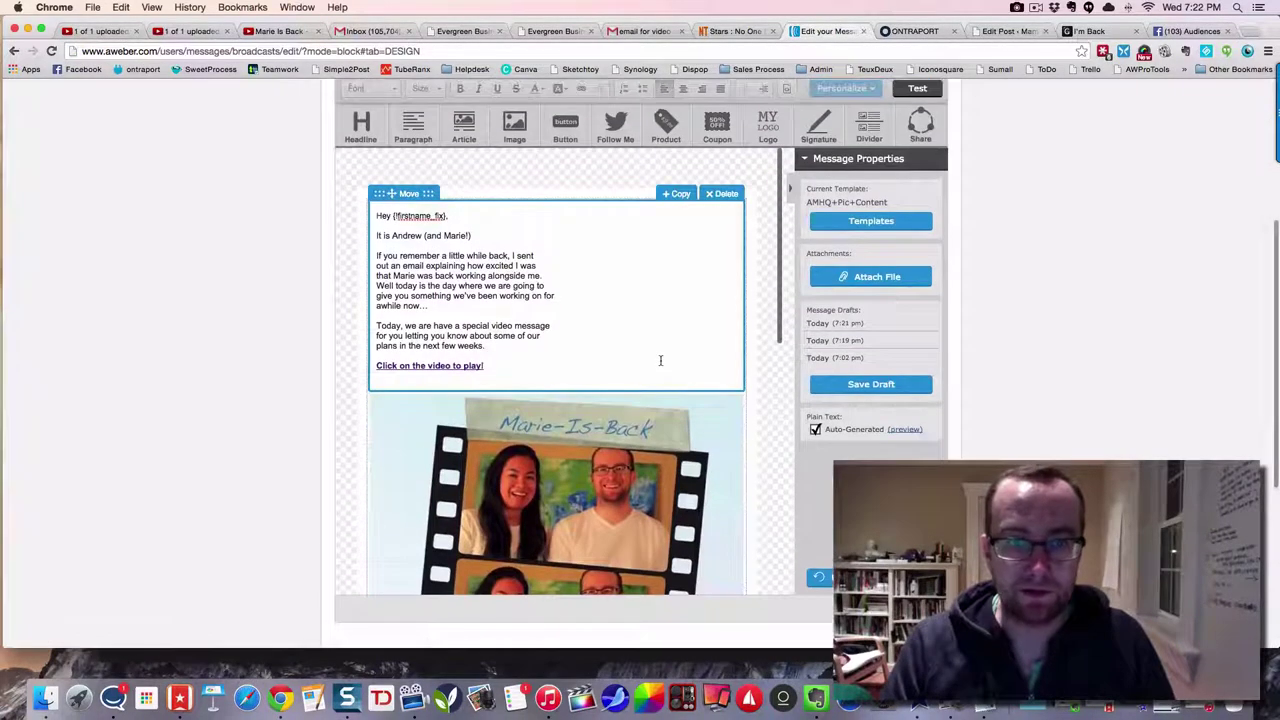
pyautogui.scroll(-5, 660, 362)
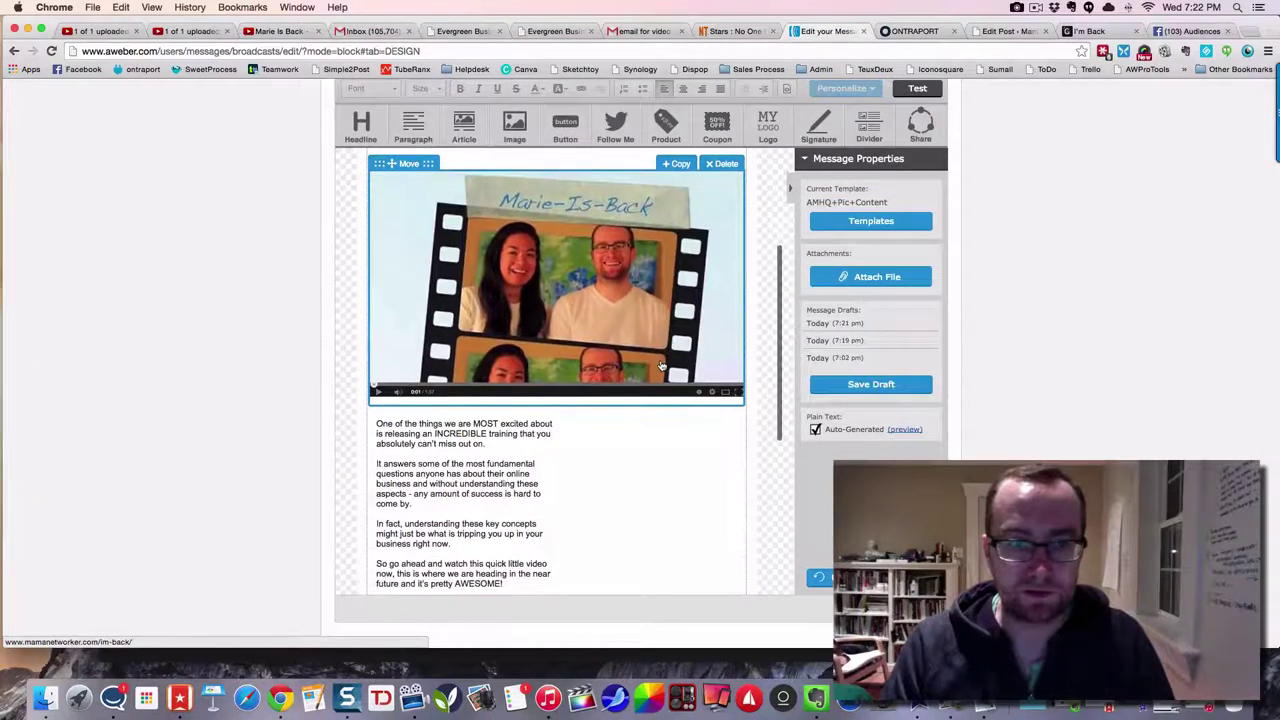
pyautogui.scroll(-3, 660, 366)
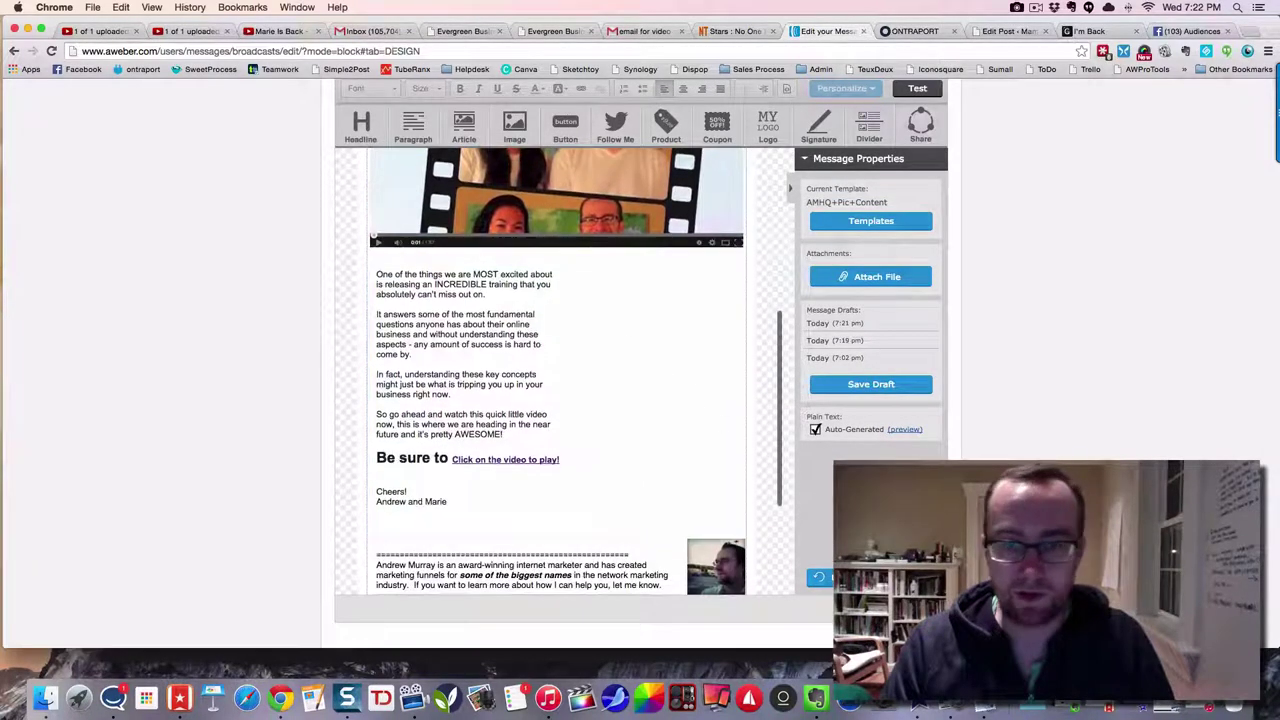
pyautogui.scroll(-2, 660, 366)
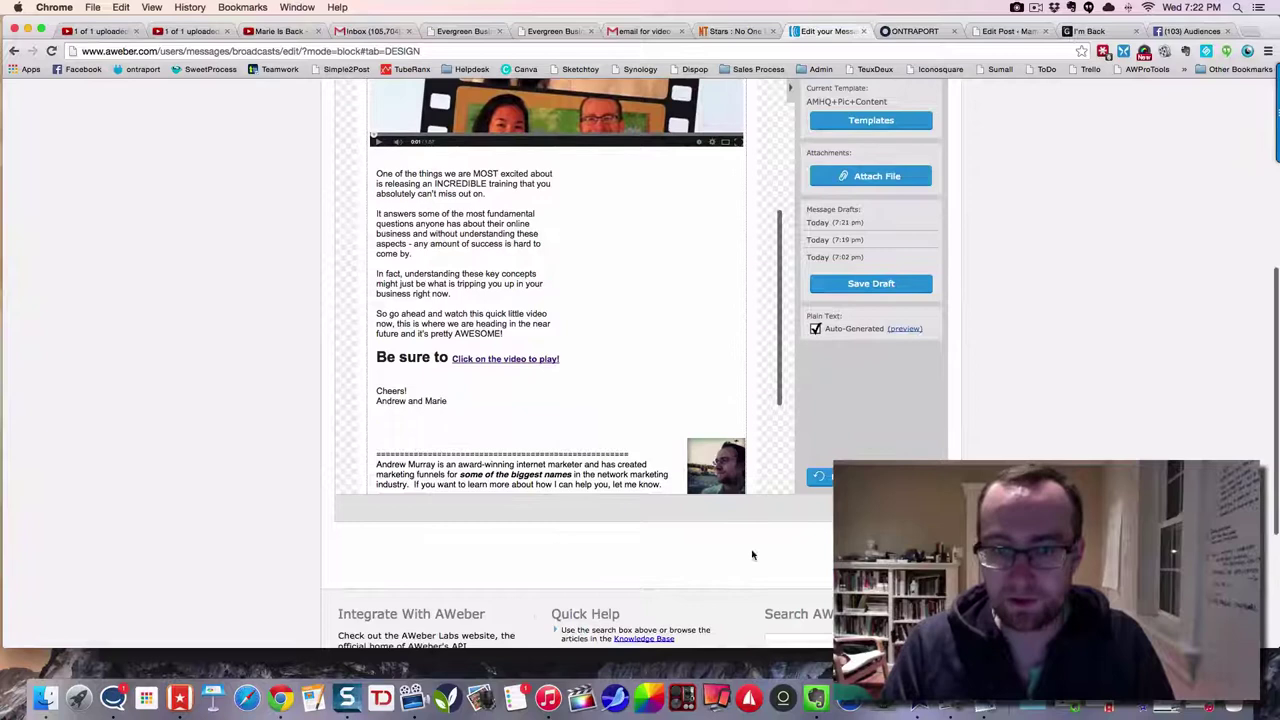
pyautogui.click(447, 472)
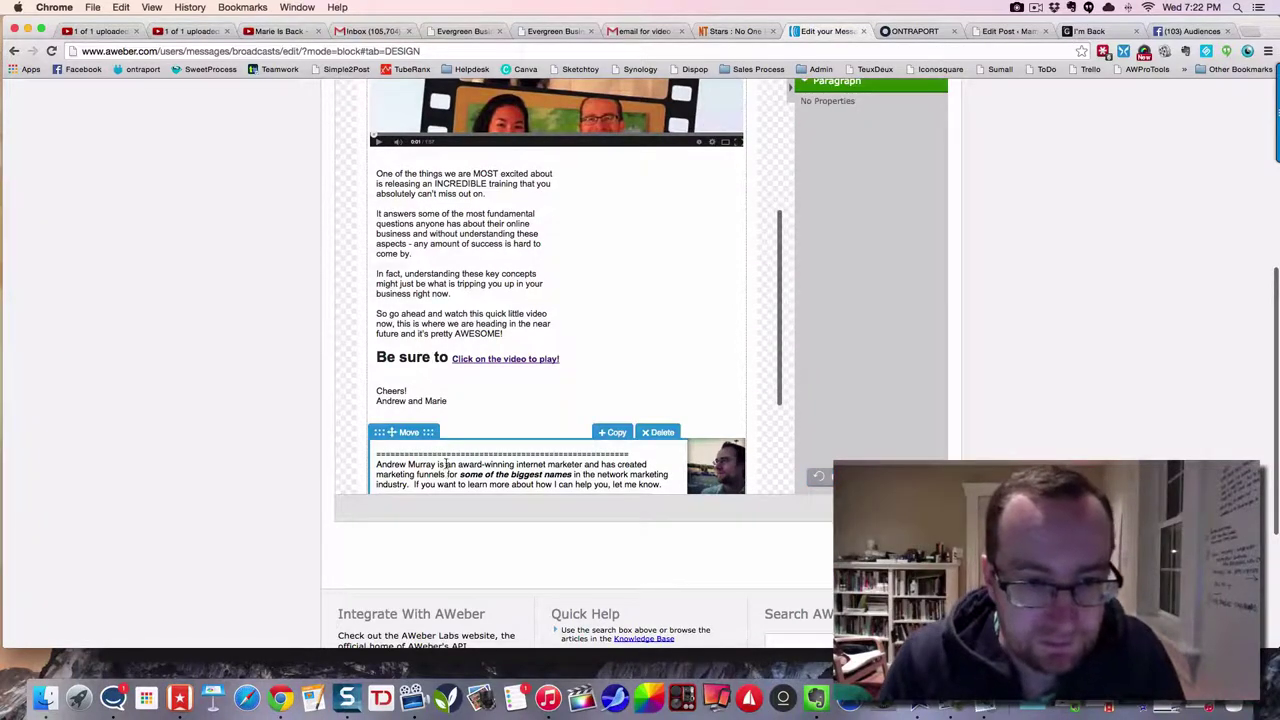
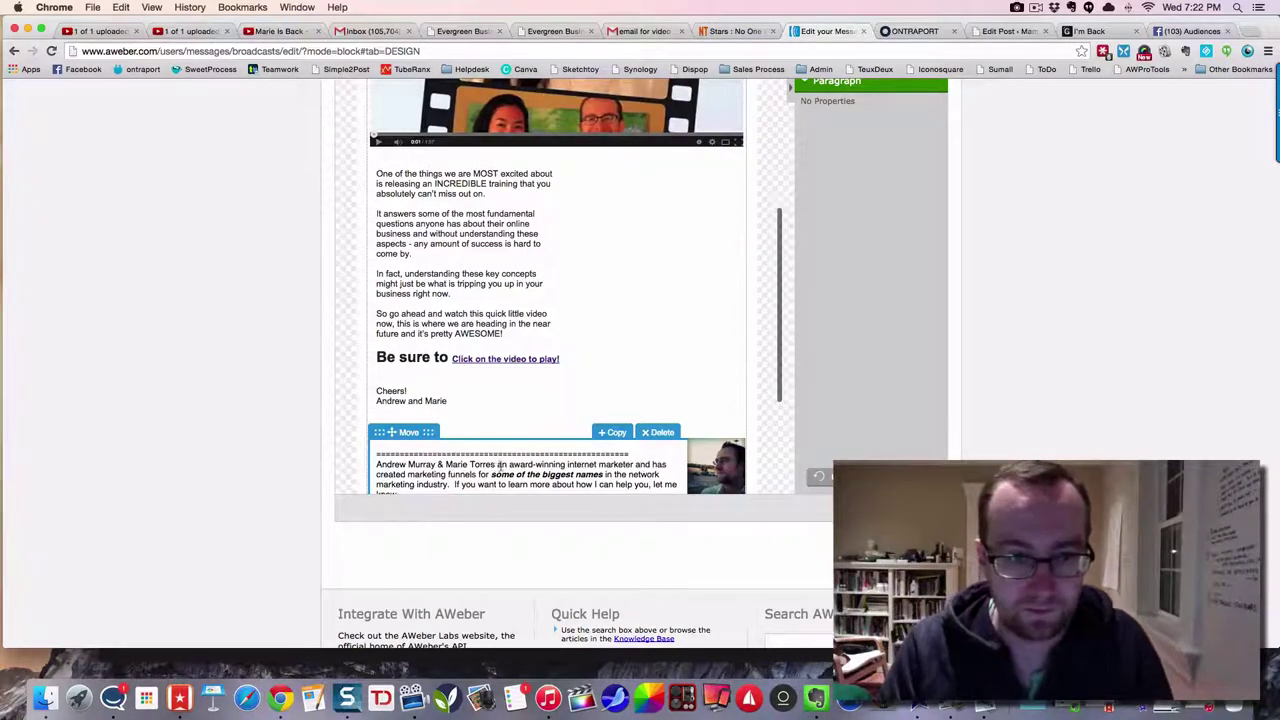
# - Change the bio to 'are award-winning internet marketers who have created'
pyautogui.doubleClick(505, 464)
pyautogui.write('arketer')
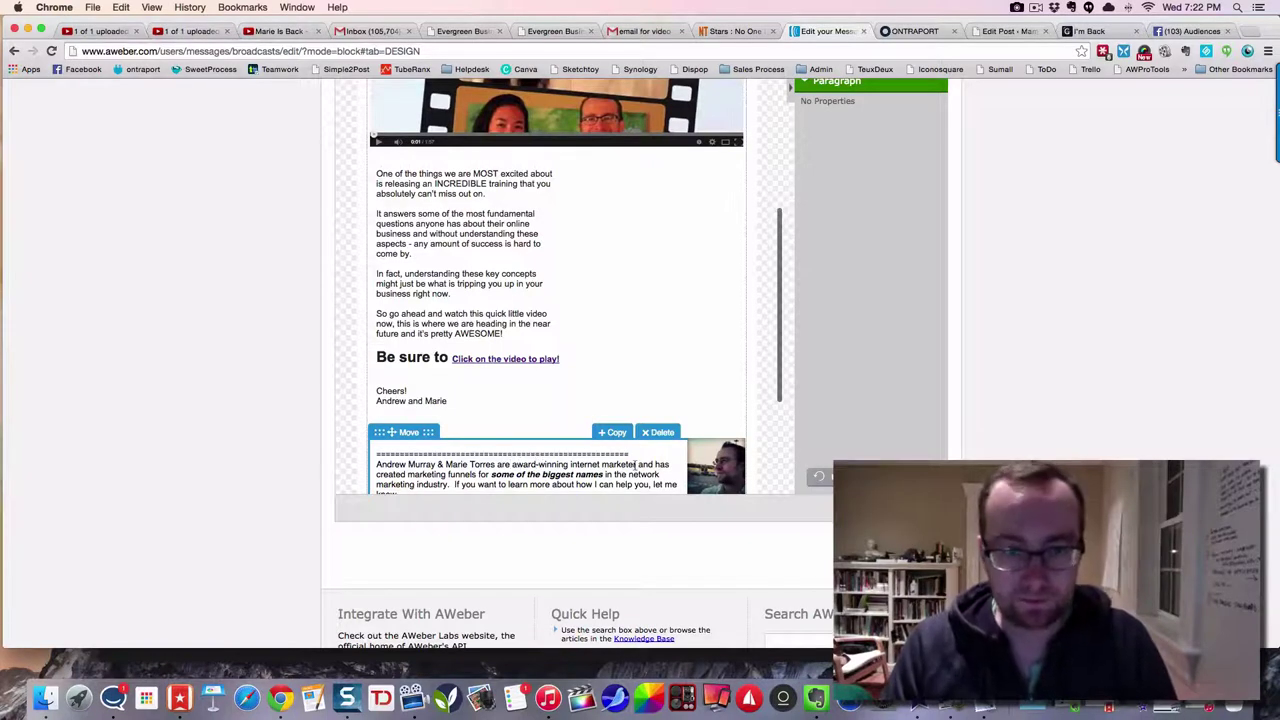
pyautogui.write('sz')
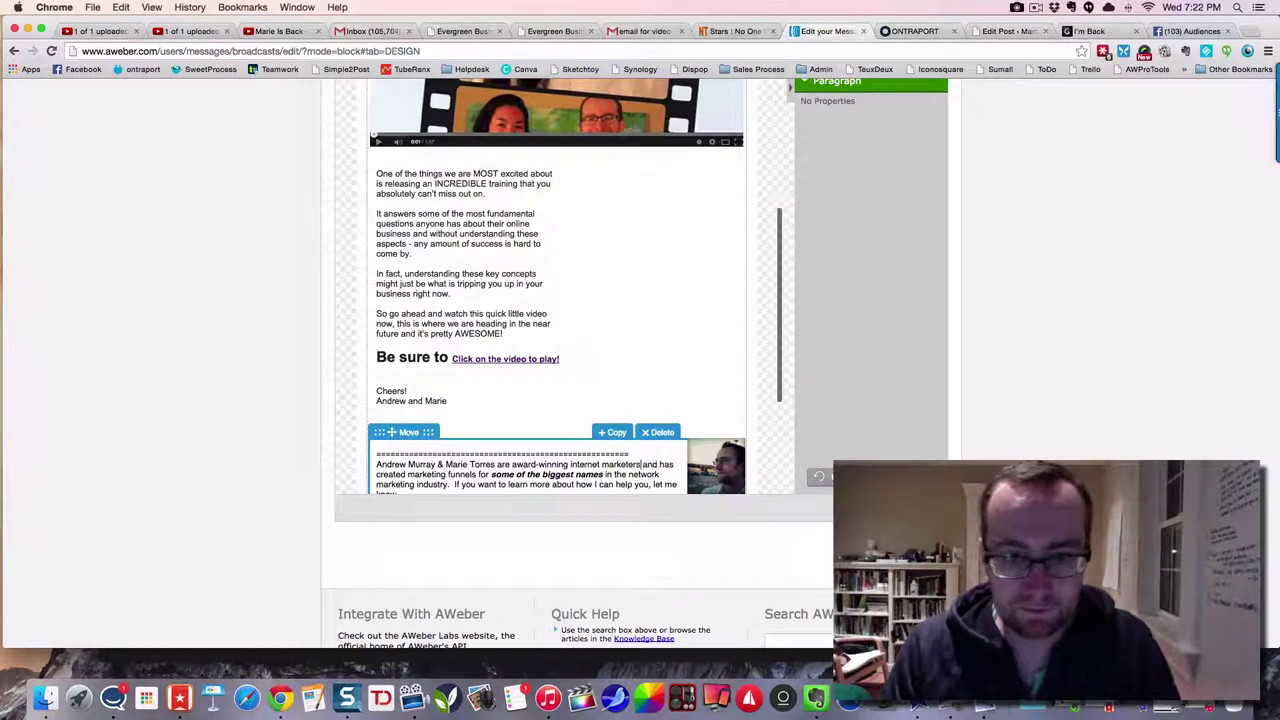
pyautogui.moveTo(643, 464); pyautogui.dragTo(673, 466)
pyautogui.write('who have')
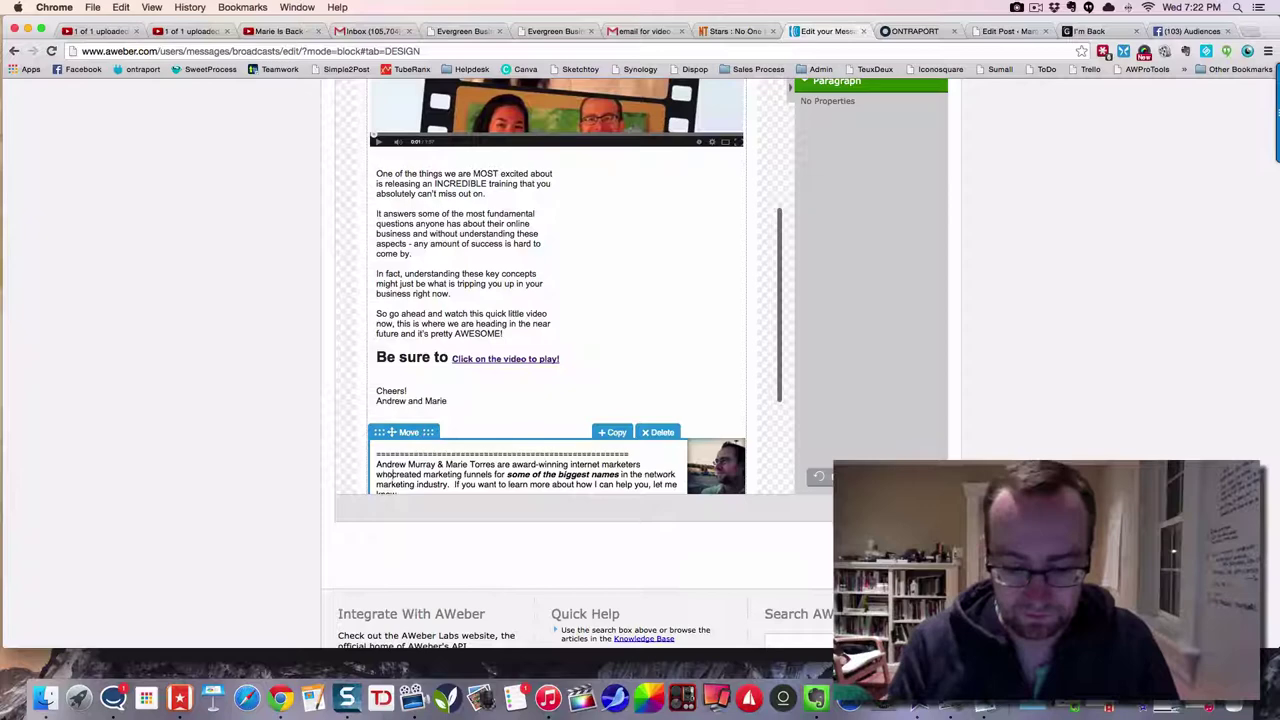
pyautogui.scroll(-5, 632, 435)
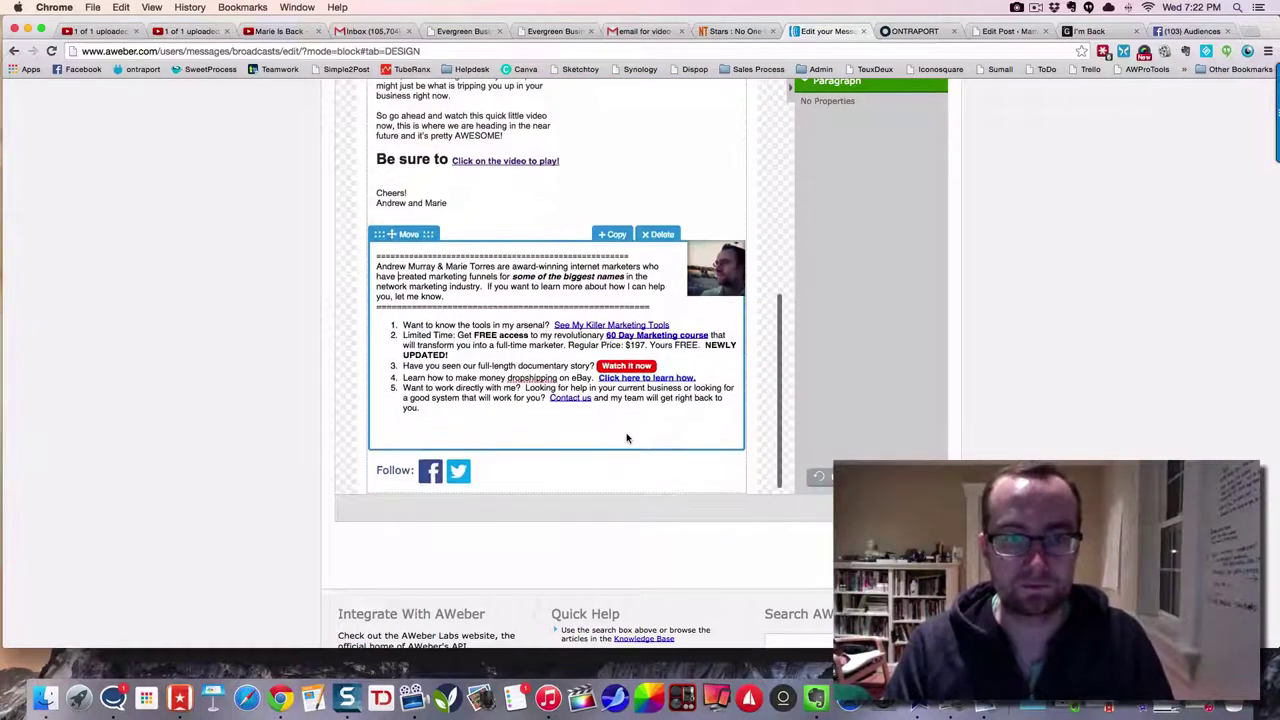
pyautogui.scroll(-2, 627, 438)
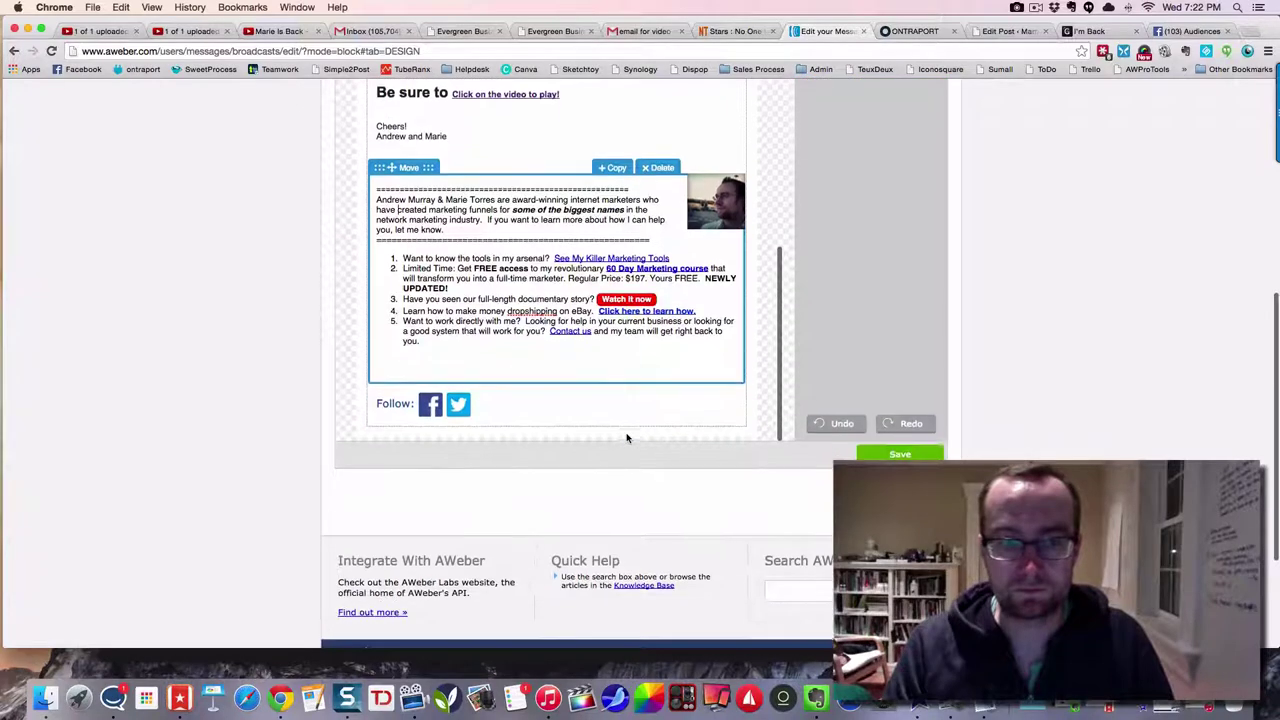
# - Save the message, continue past Sharing to Publish, and include all subscriber lists
pyautogui.click(900, 453)
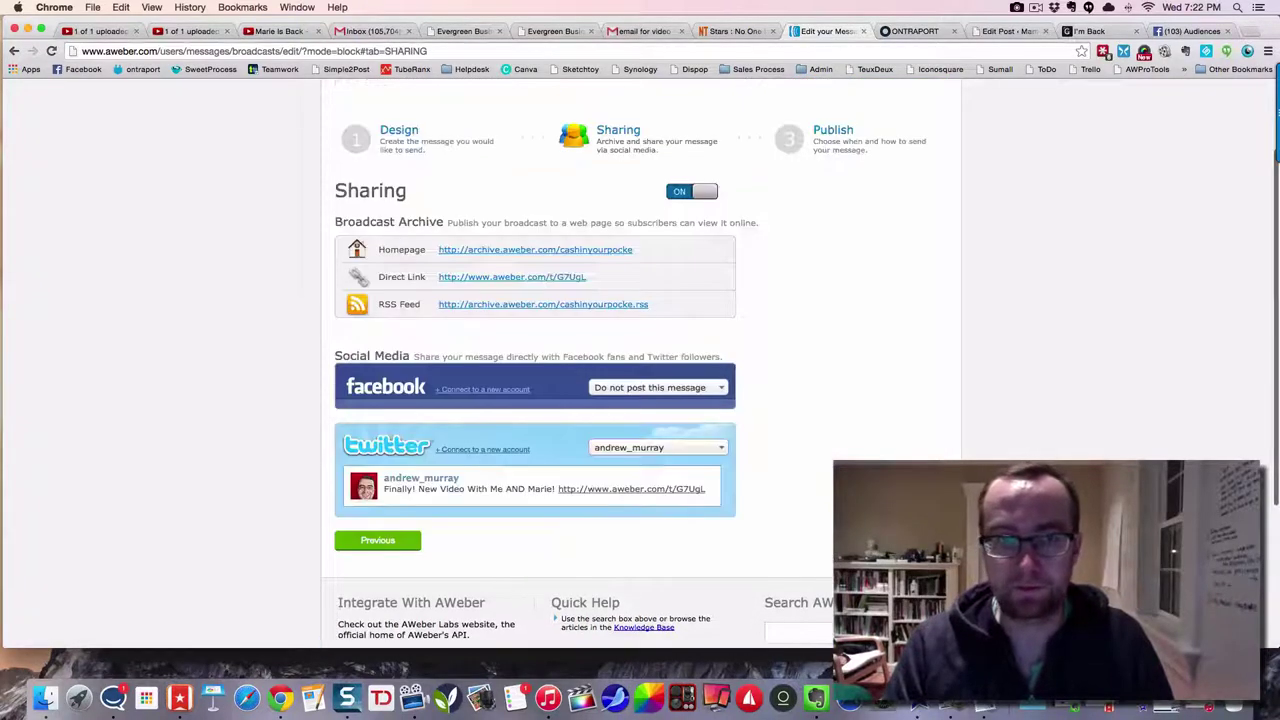
pyautogui.click(890, 540)
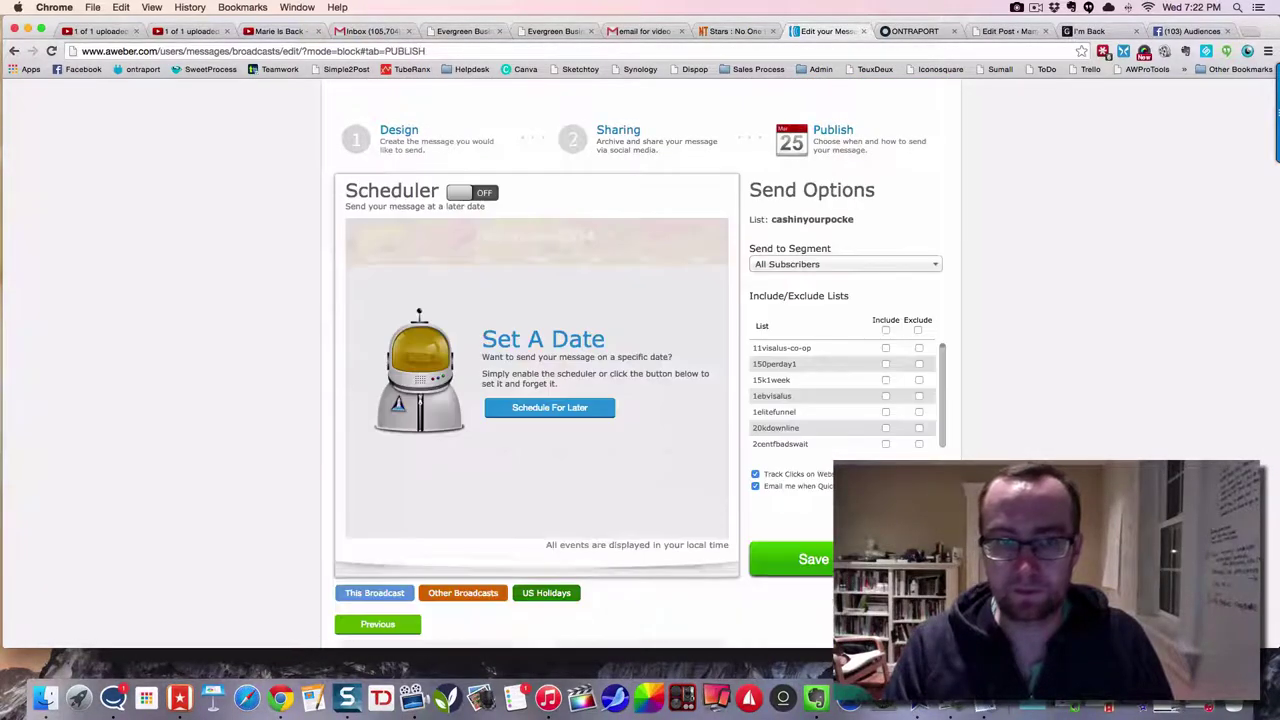
pyautogui.click(885, 331)
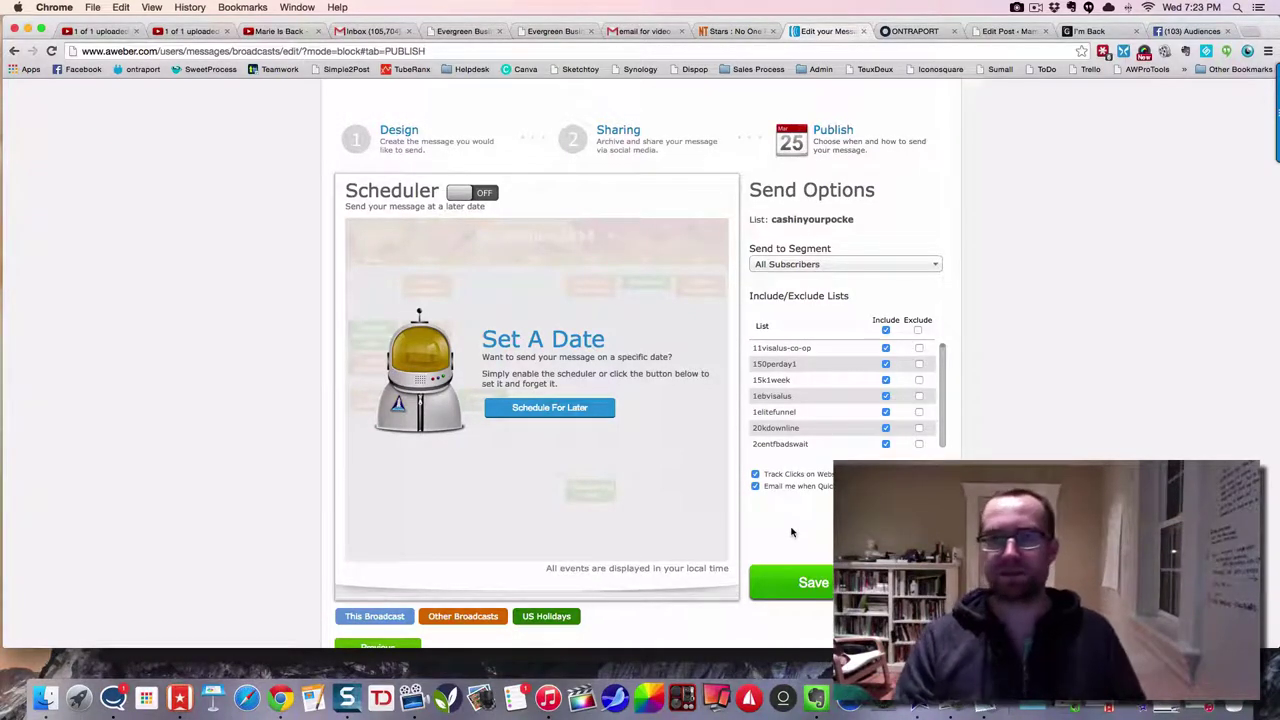
# - Scroll through the live I'm Back post's Marie Is Back video and sidebar sign-up form
pyautogui.click(1088, 31)
pyautogui.scroll(-5, 805, 292)
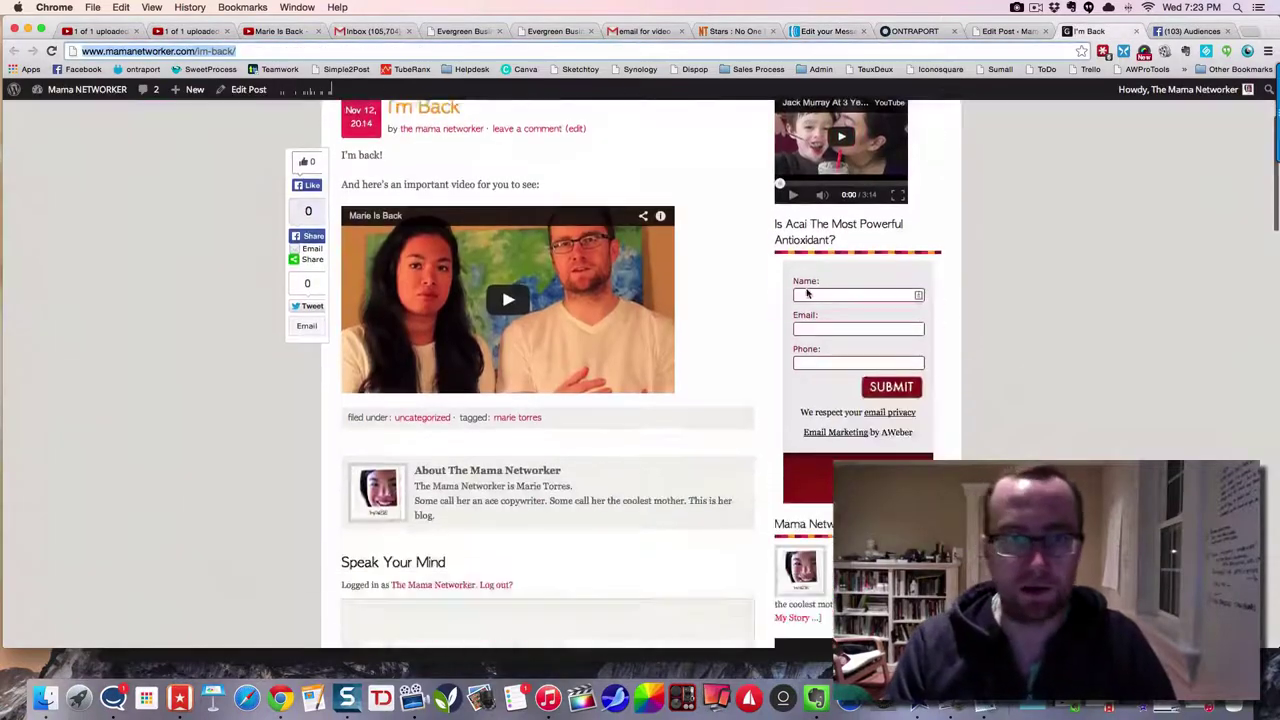
pyautogui.scroll(-5, 795, 290)
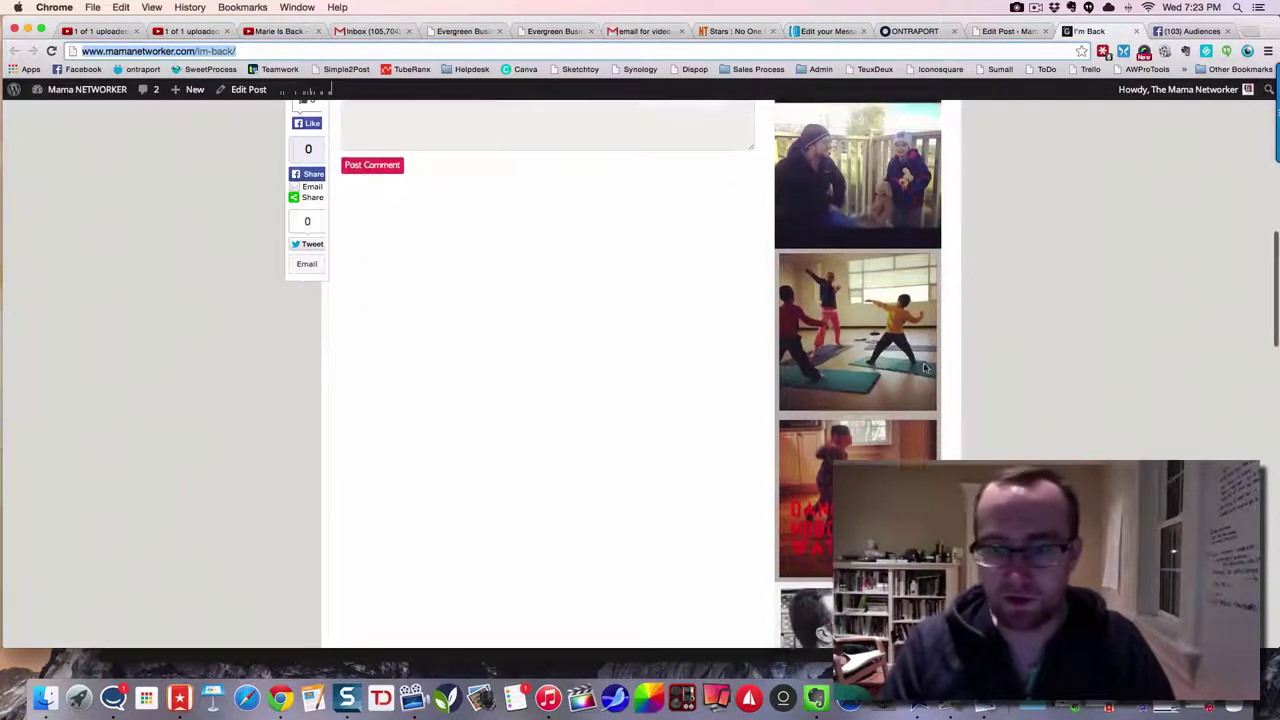
pyautogui.scroll(-10, 850, 365)
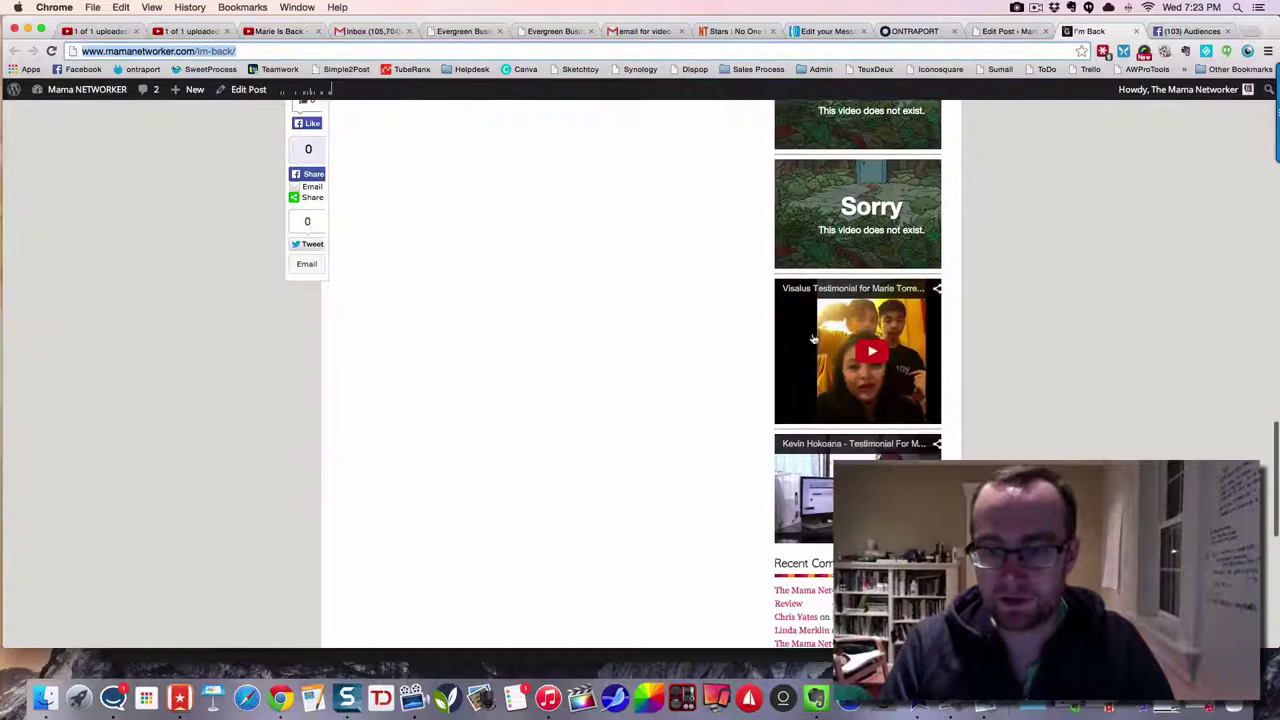
pyautogui.scroll(-10, 815, 383)
pyautogui.scroll(15, 815, 383)
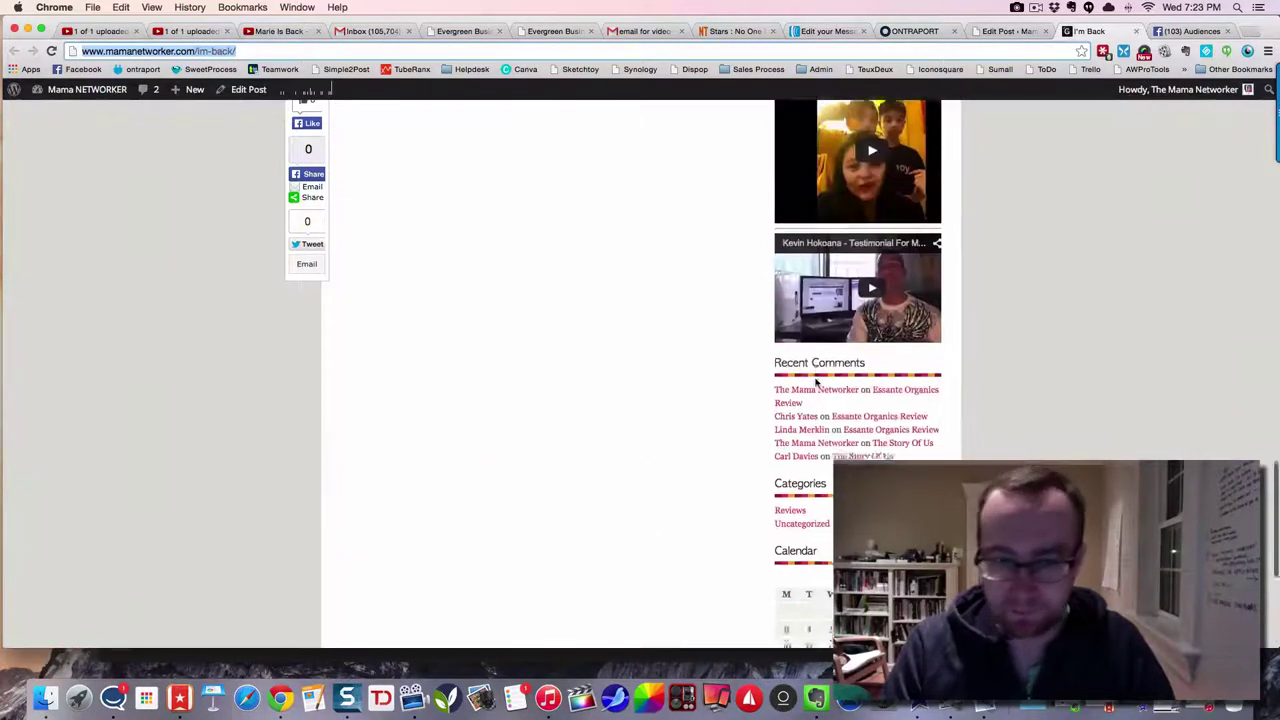
pyautogui.scroll(15, 815, 384)
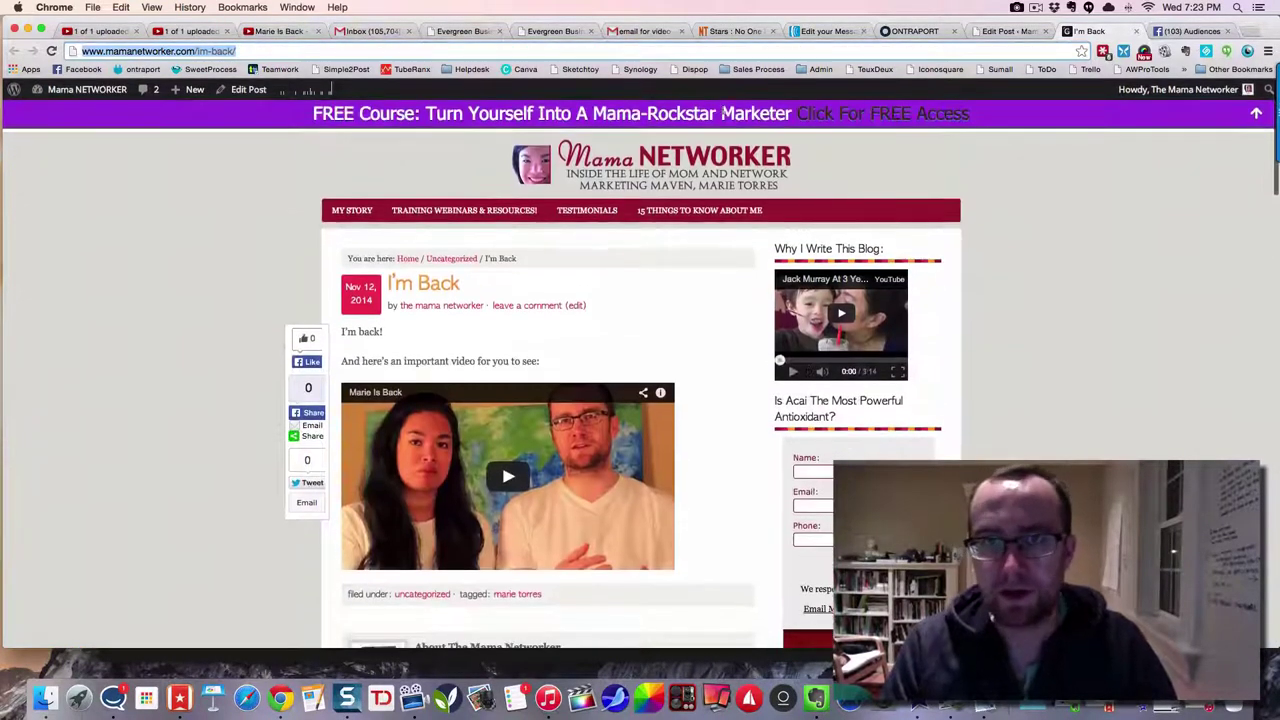